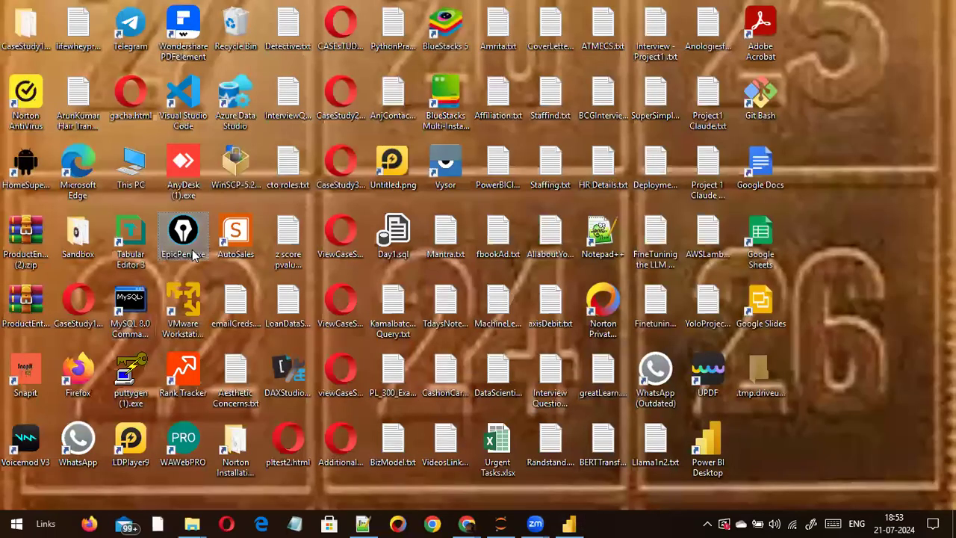
Switch to the ManytoMany_Relationship Fac report in Power BI Desktop and open its model view.
key("alt+Tab")
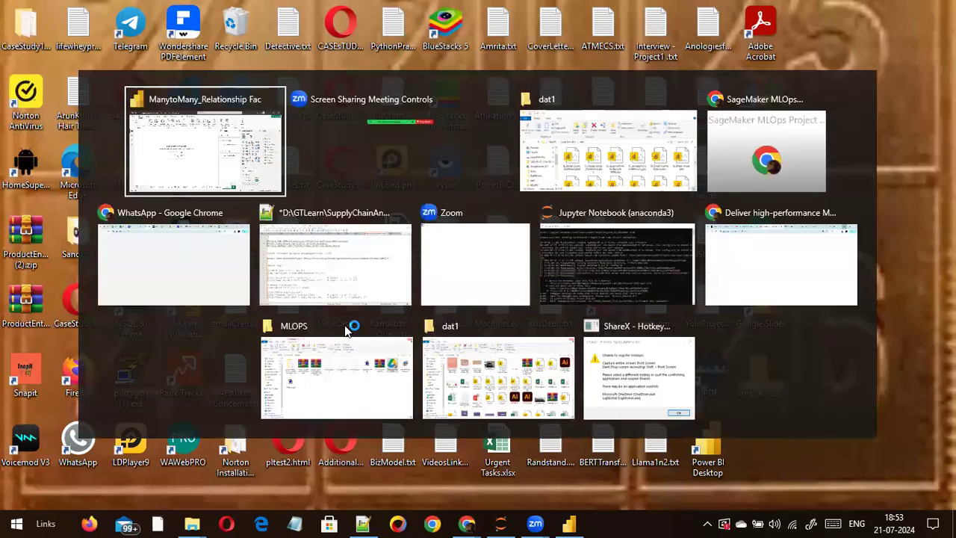
key("alt+Tab")
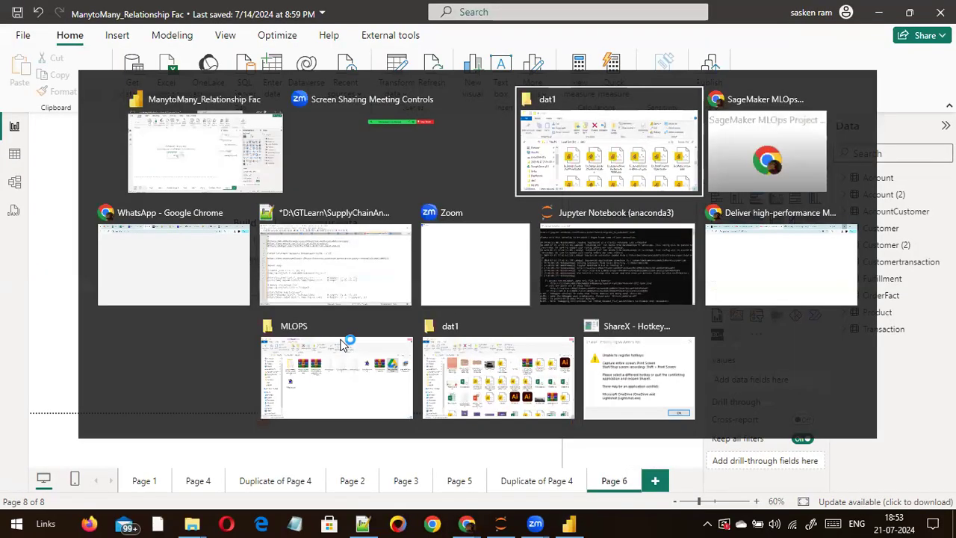
key("alt+Tab")
key("Escape")
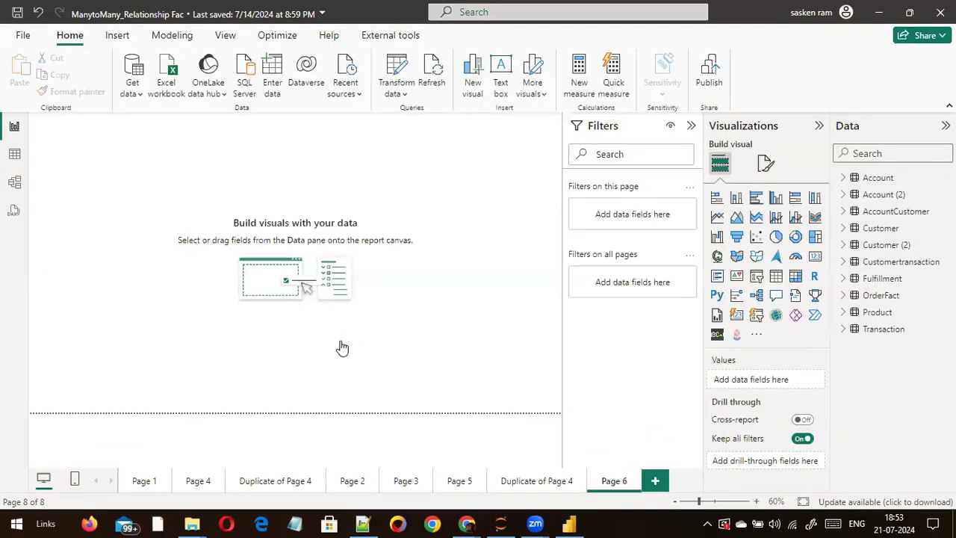
key("alt+Tab")
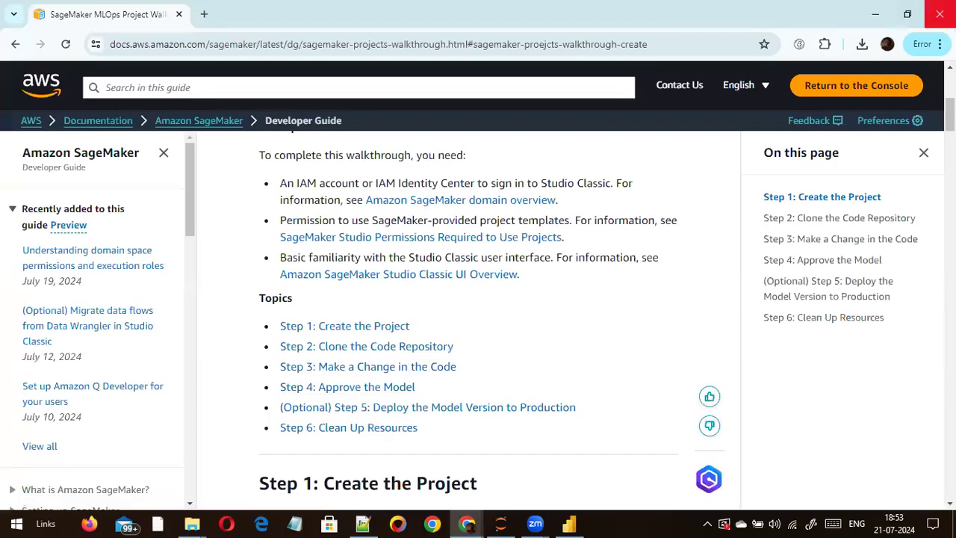
key("alt+Tab")
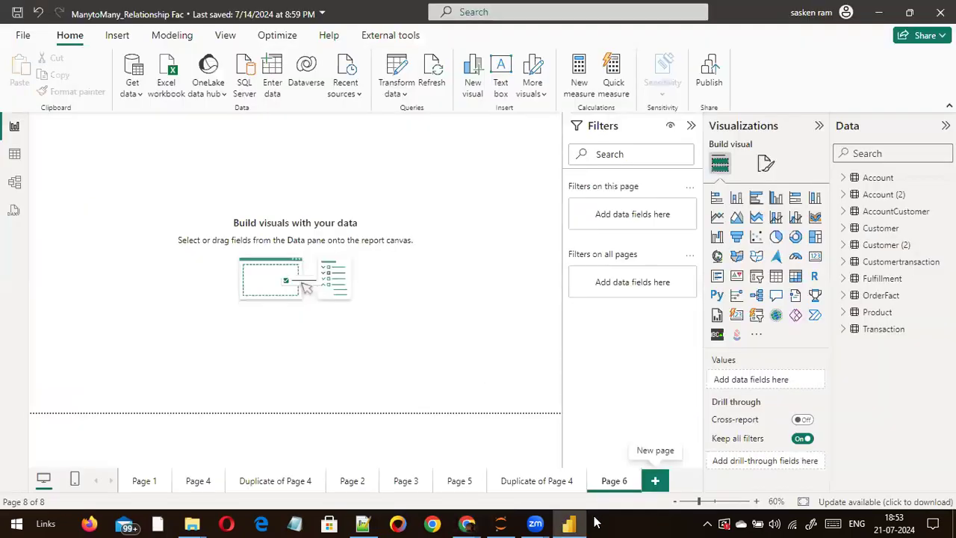
mouse_move(580, 523)
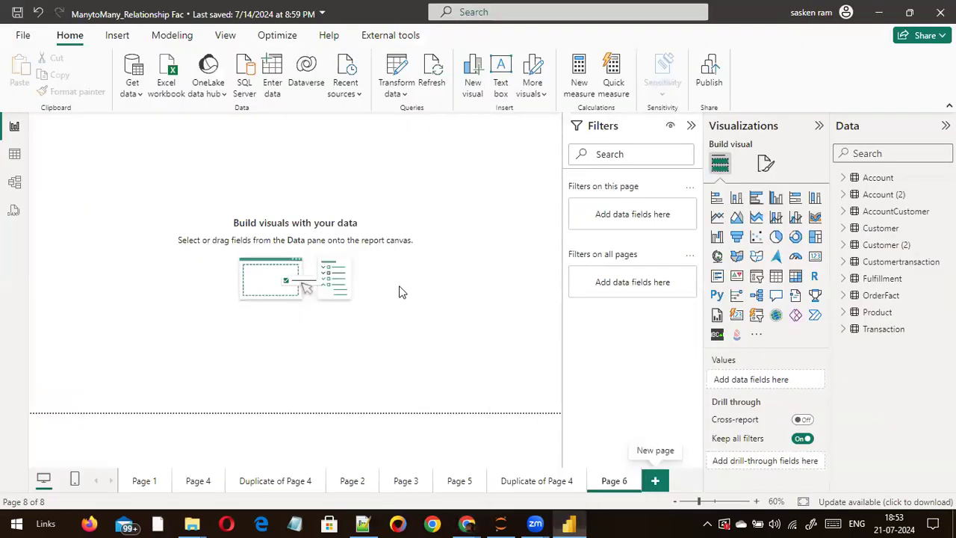
left_click(15, 182)
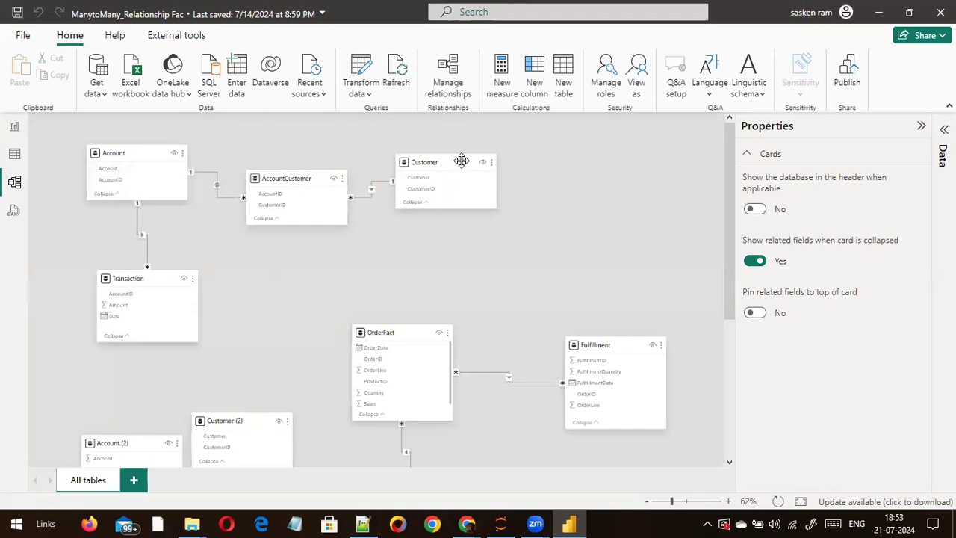
Examine the Customer table in the relationship diagram and dismiss the Turbo.net error.
mouse_move(461, 161)
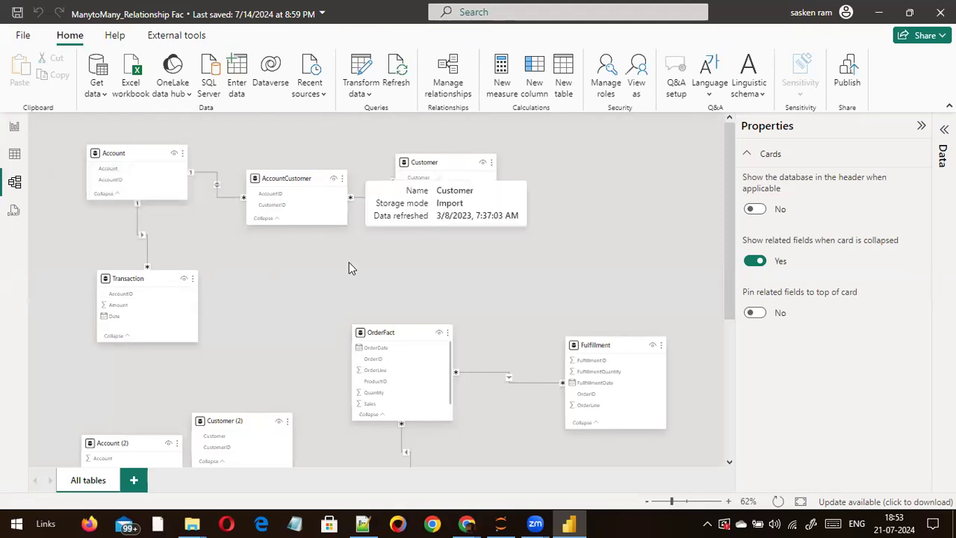
mouse_move(424, 162)
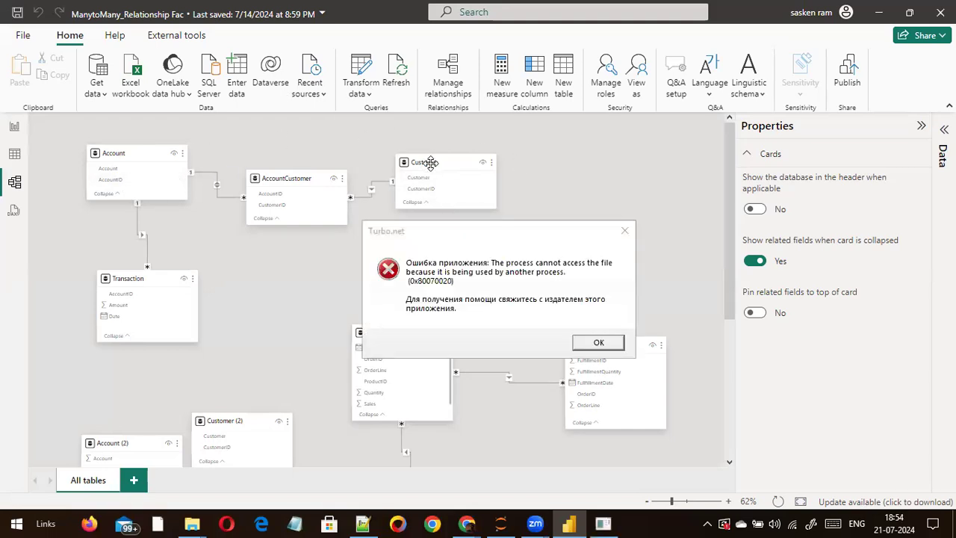
left_click(596, 343)
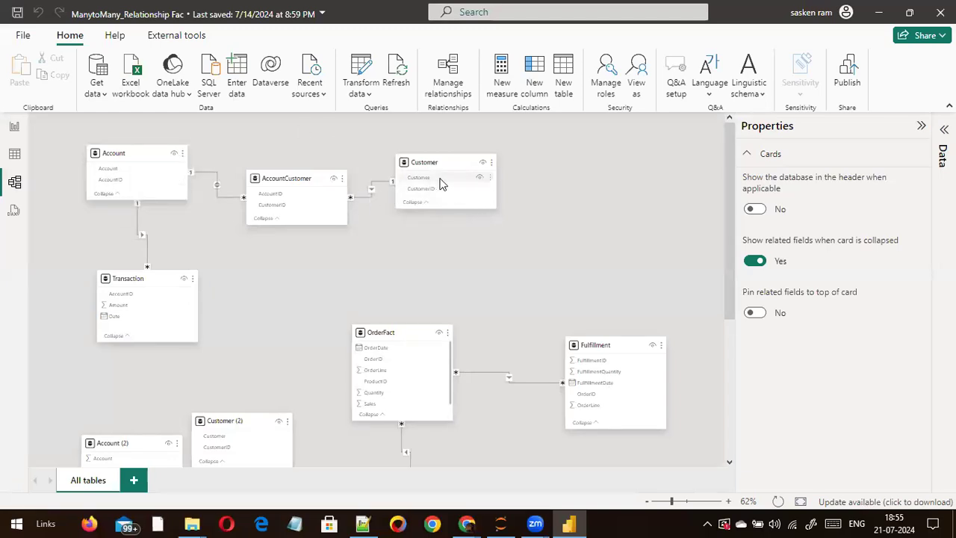
mouse_move(449, 169)
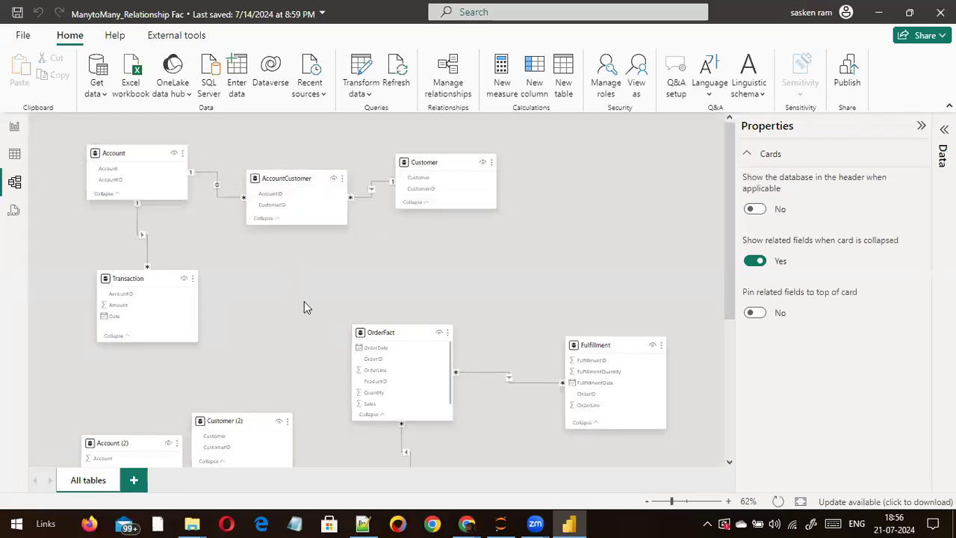
Dismiss the ShareX hotkey warning, launch Epic Pen from the desktop and return to the Power BI model.
key("super+d")
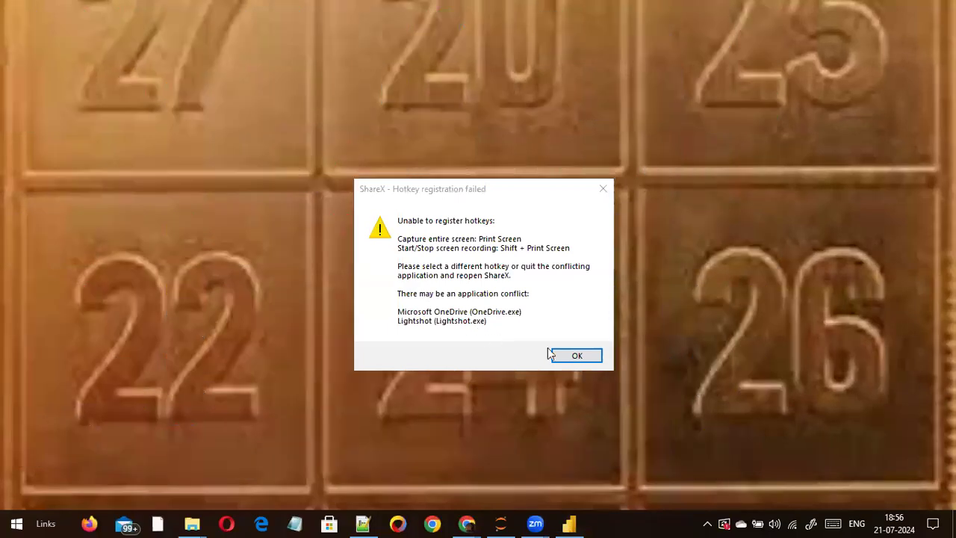
left_click(572, 354)
double_click(184, 241)
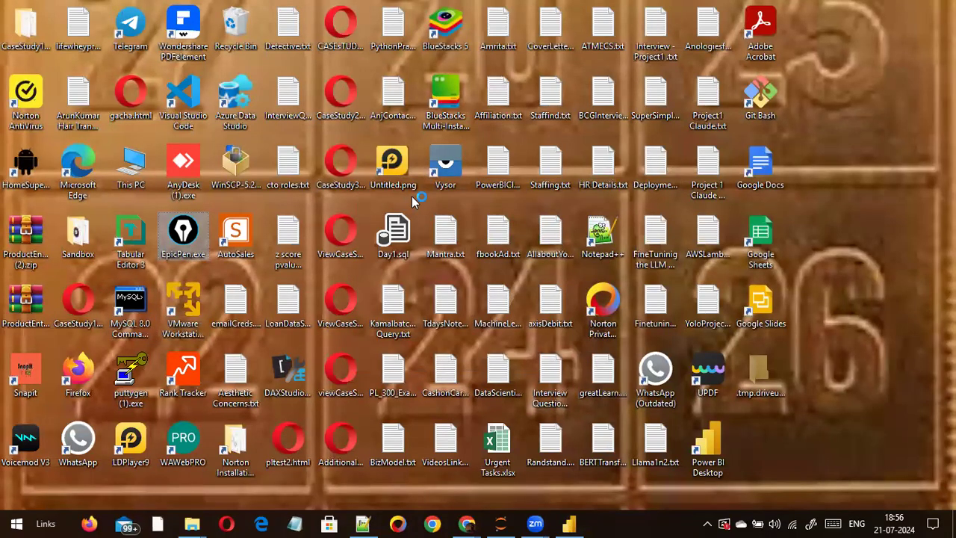
key("alt+Tab")
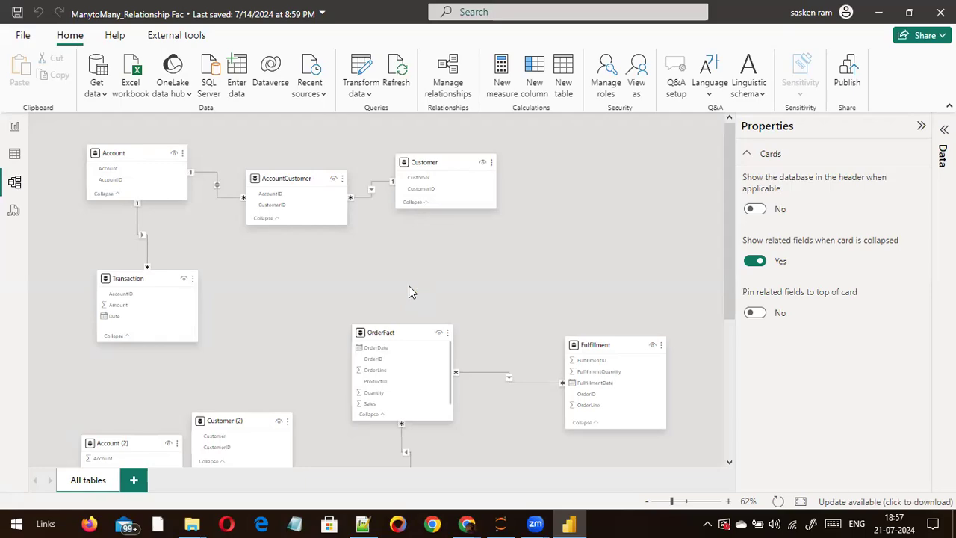
Launch Epic Pen again from the desktop and try to dismiss the ShareX hotkey registration warning.
key("super+d")
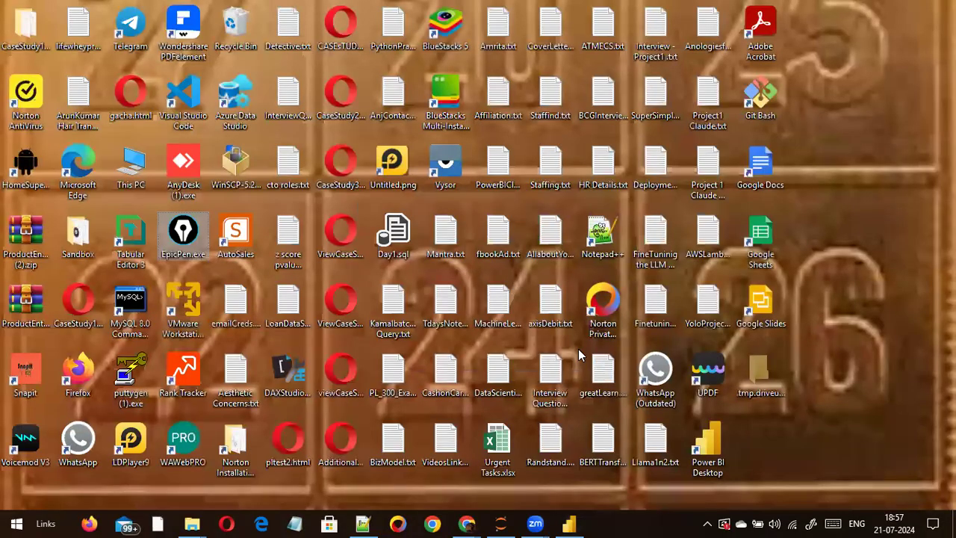
key("alt+Tab")
key("Escape")
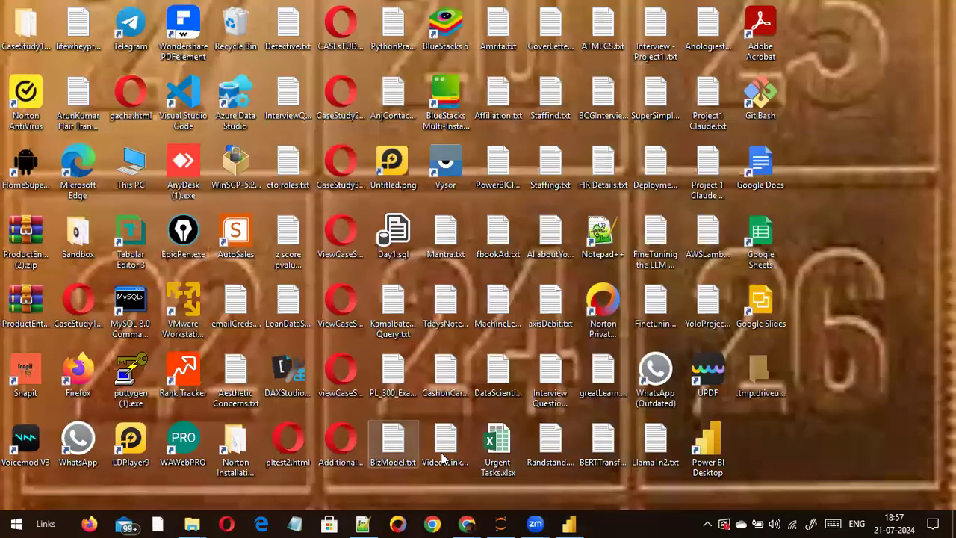
double_click(182, 238)
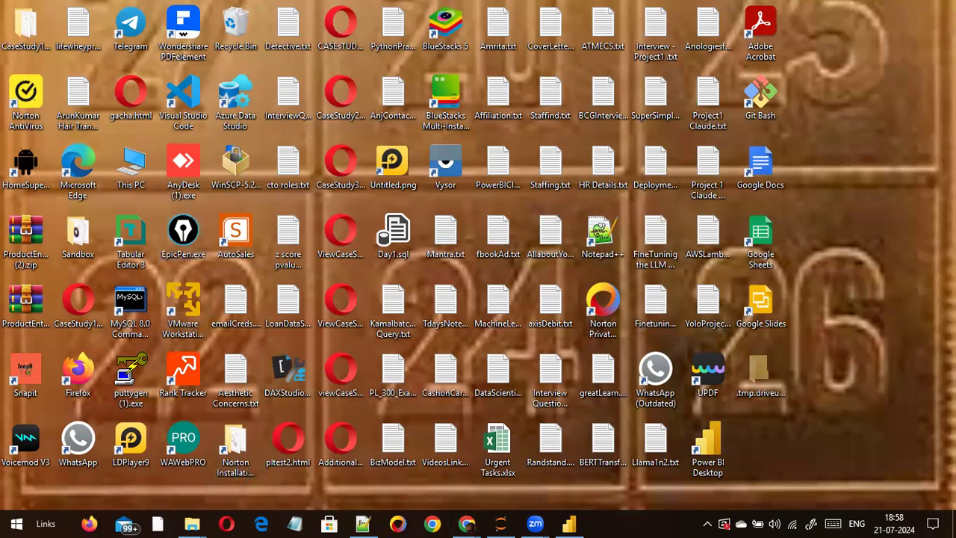
key("super")
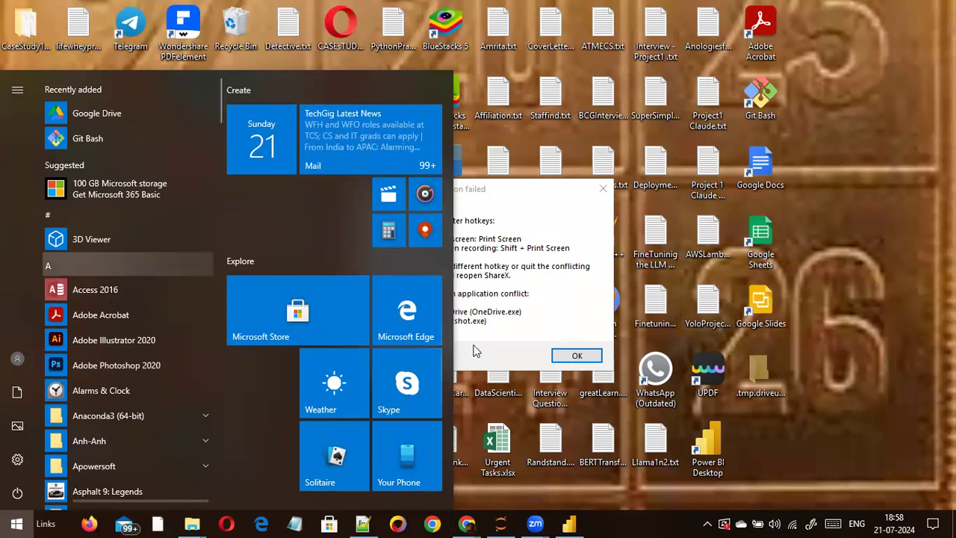
left_click(566, 361)
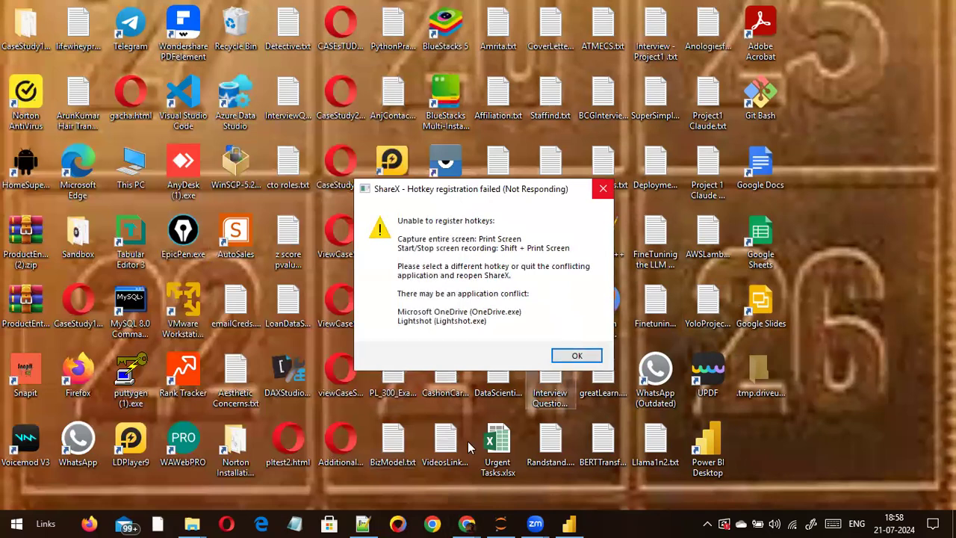
left_click(567, 355)
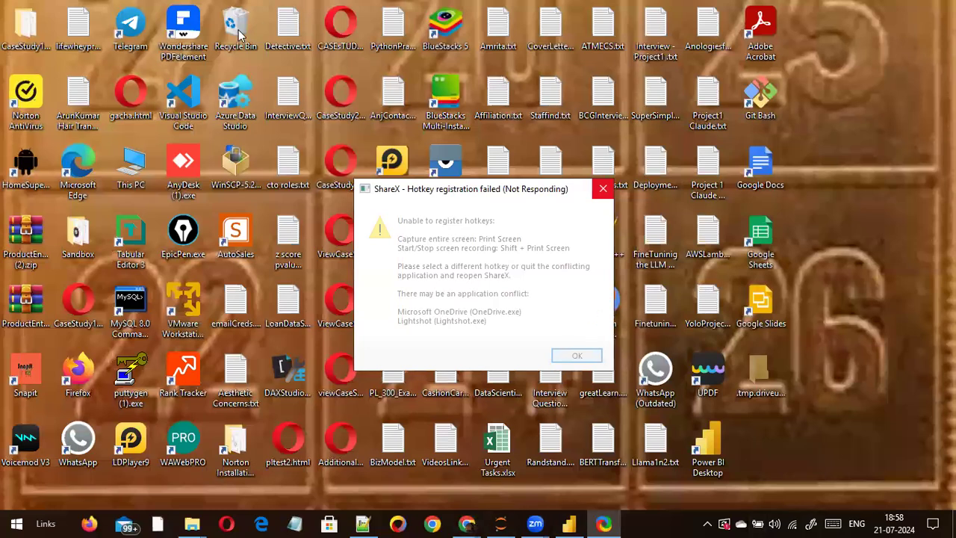
Search for mspaint to open Paint and dismiss the remaining ShareX hotkey warning.
key("super")
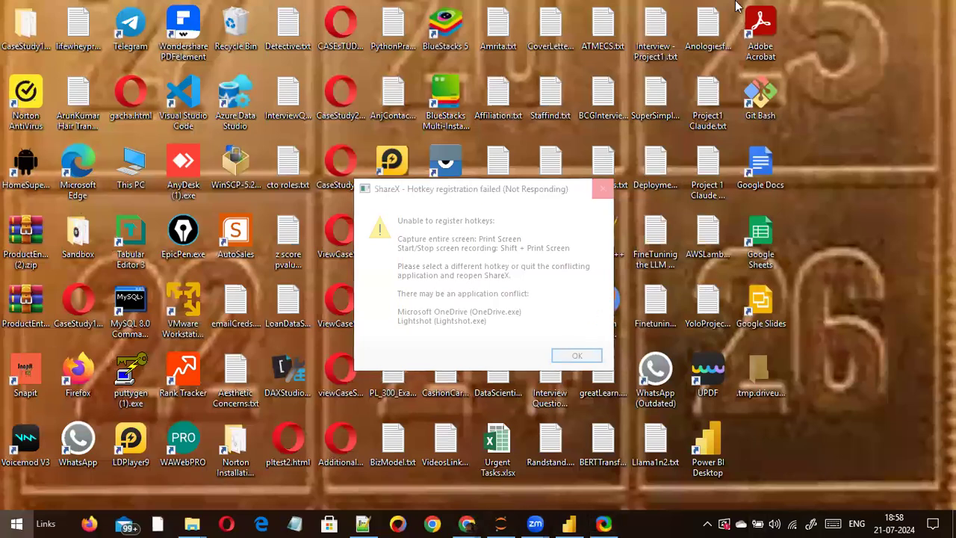
type("mspait")
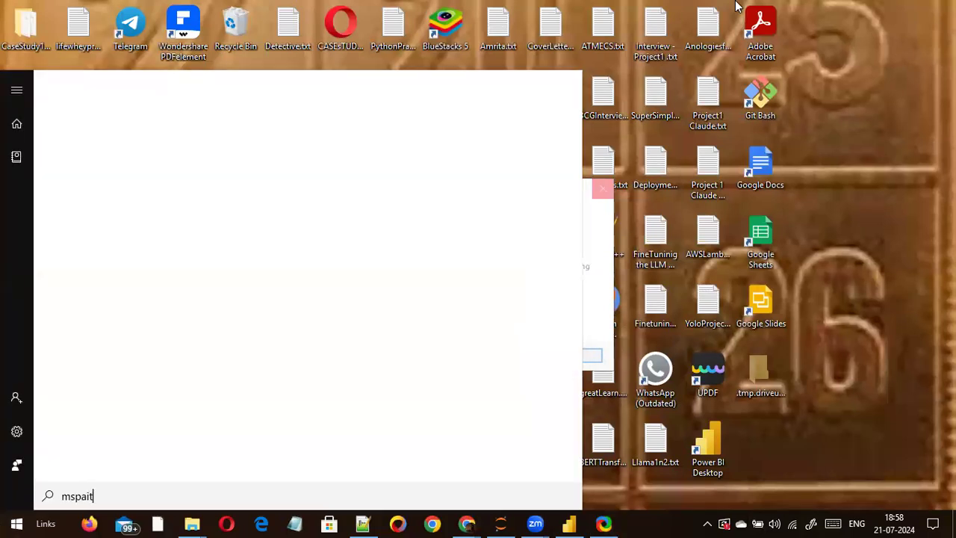
key("BackSpace")
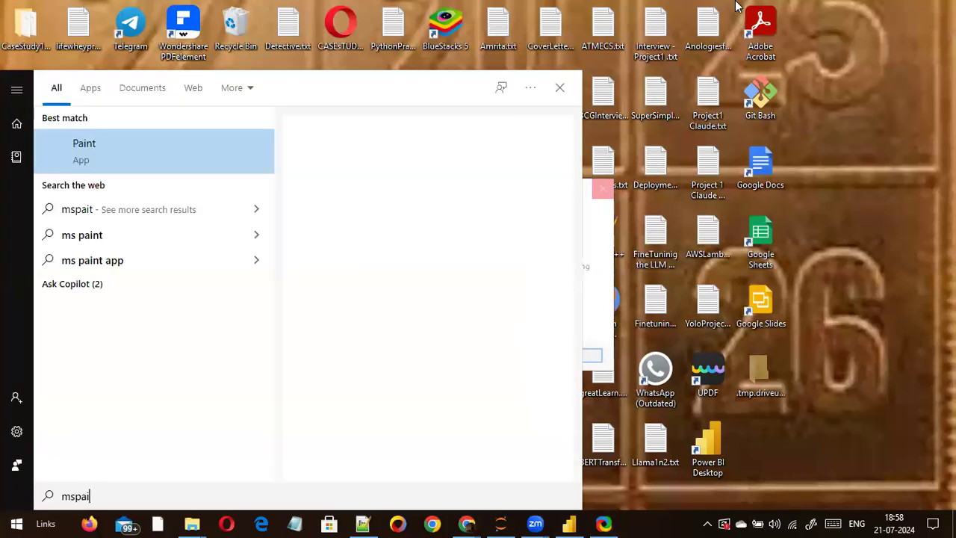
type("nt")
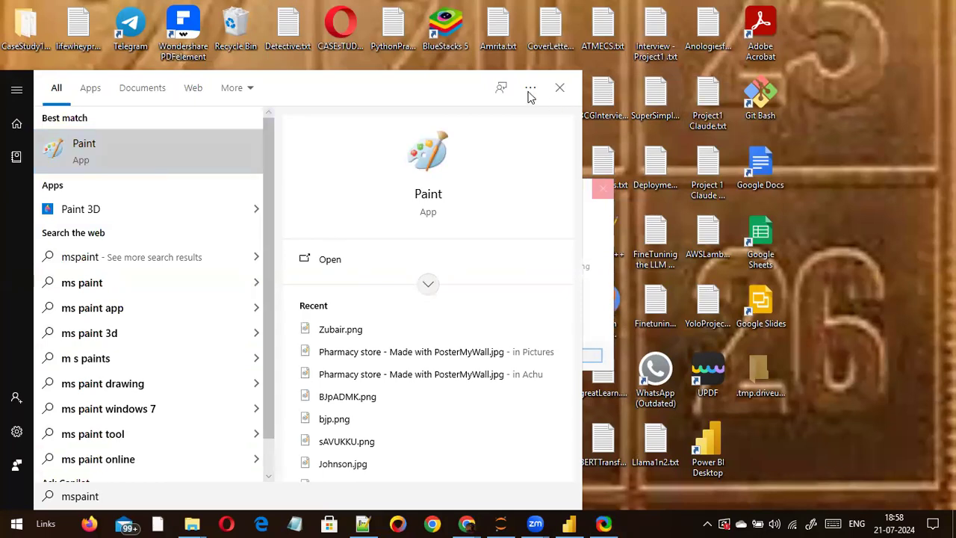
left_click(604, 240)
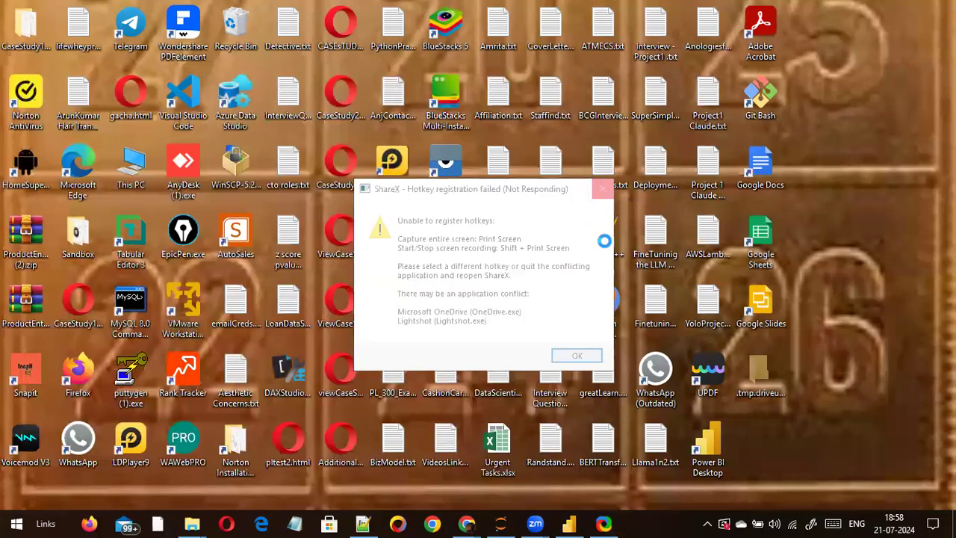
left_click(579, 355)
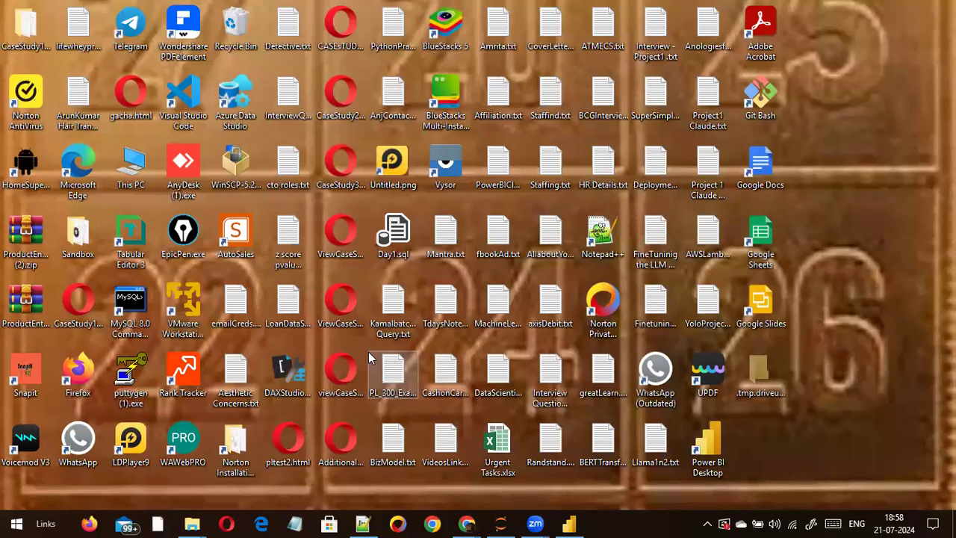
key("super")
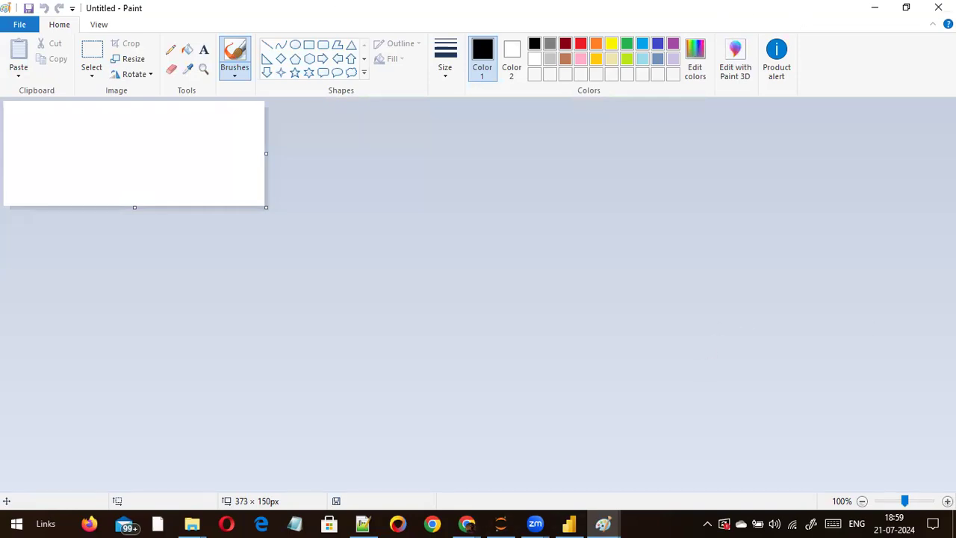
Zoom the blank Paint canvas to 300% and select the Pencil tool.
left_click(922, 505)
left_click(922, 505)
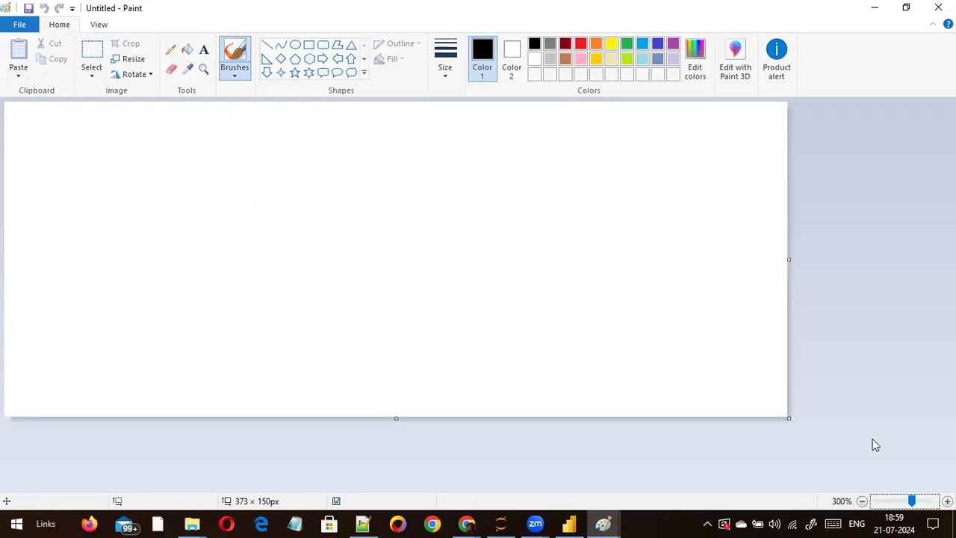
left_click(239, 69)
left_click(171, 49)
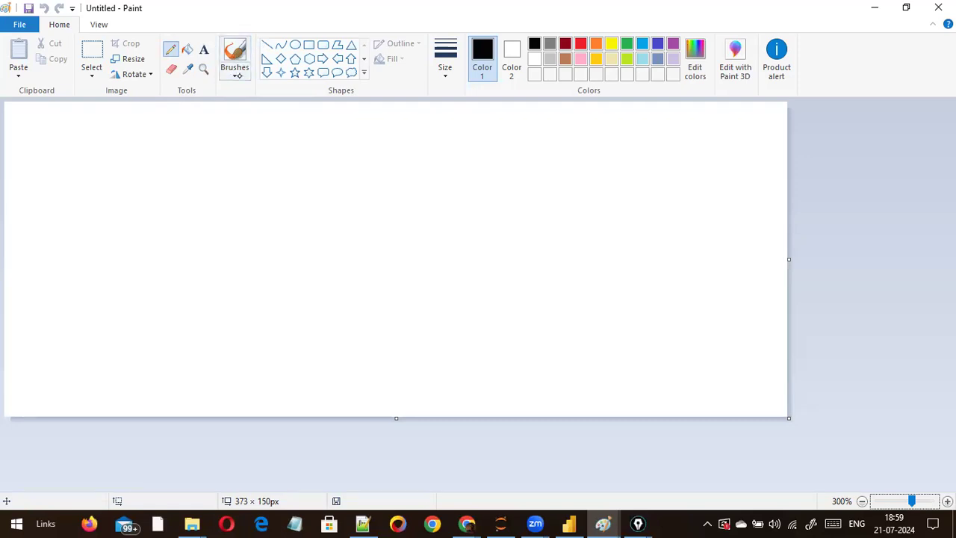
Close the unresponsive Epic Pen windows one by one from their window previews.
left_click(638, 522)
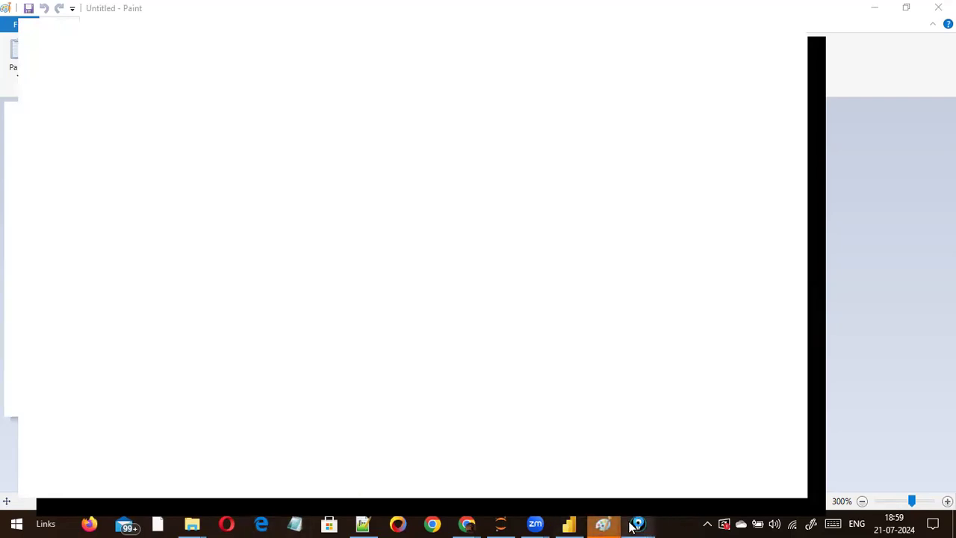
mouse_move(639, 525)
mouse_move(529, 462)
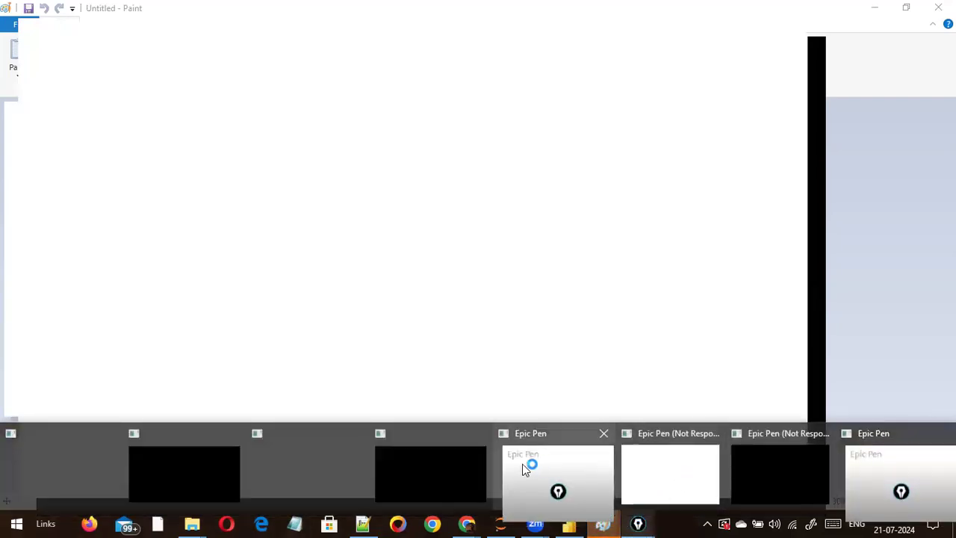
left_click(601, 435)
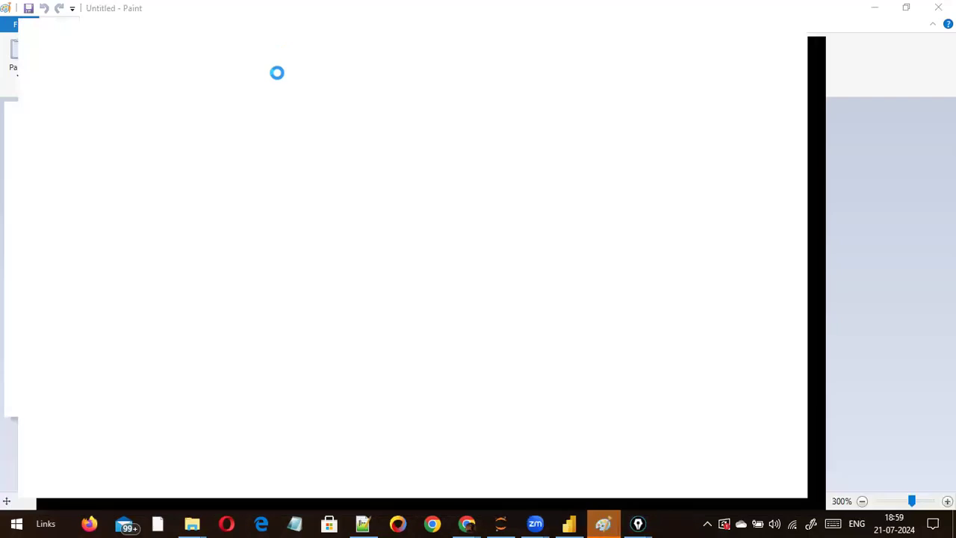
mouse_move(639, 523)
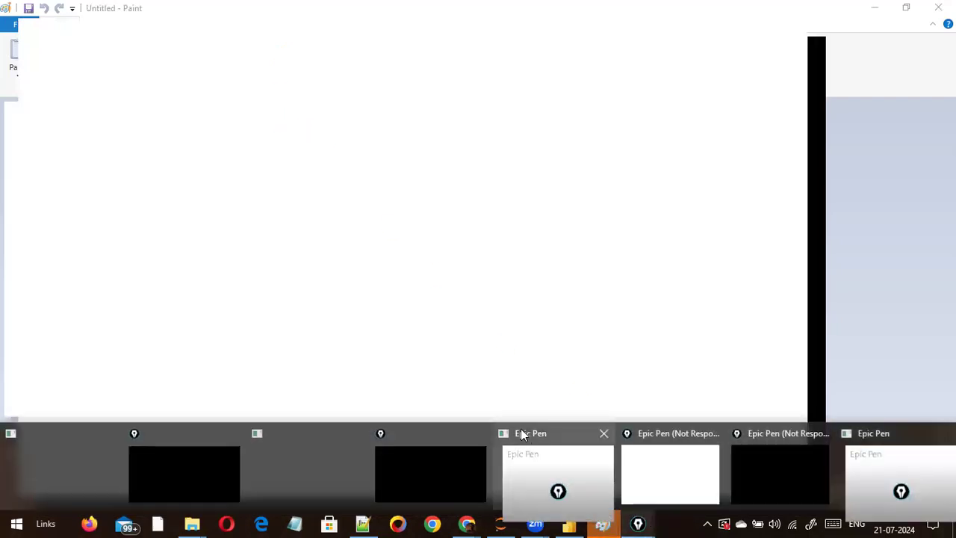
left_click(602, 435)
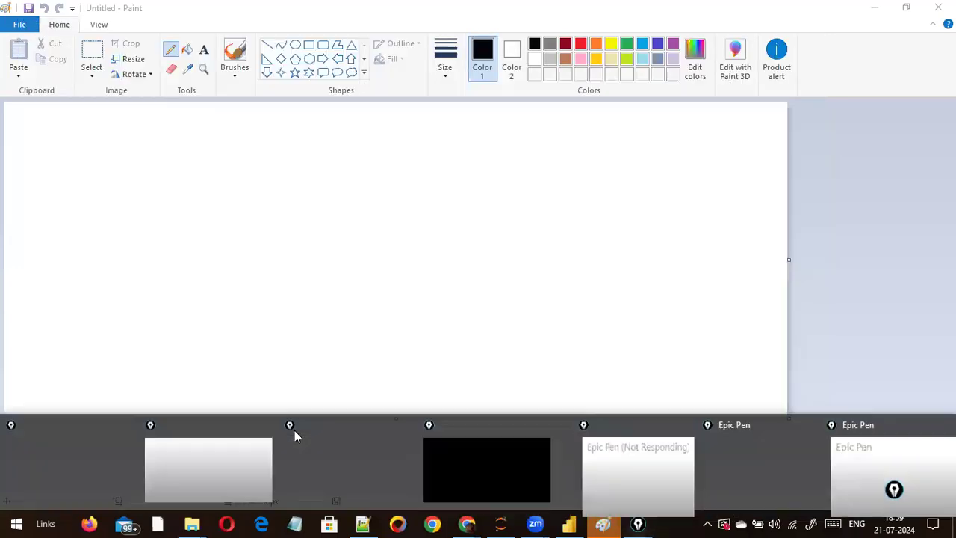
left_click(410, 423)
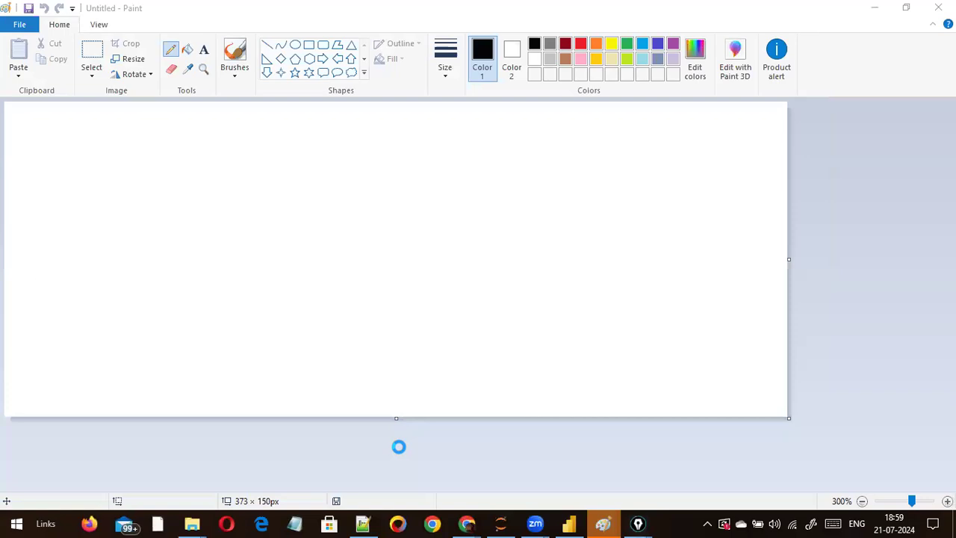
Close Paint and all remaining Epic Pen windows.
left_click(934, 7)
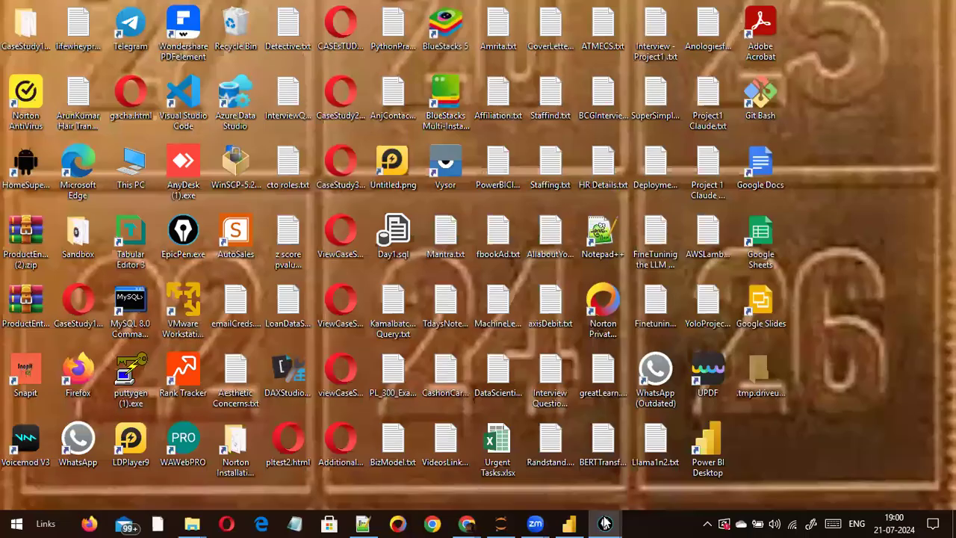
mouse_move(604, 523)
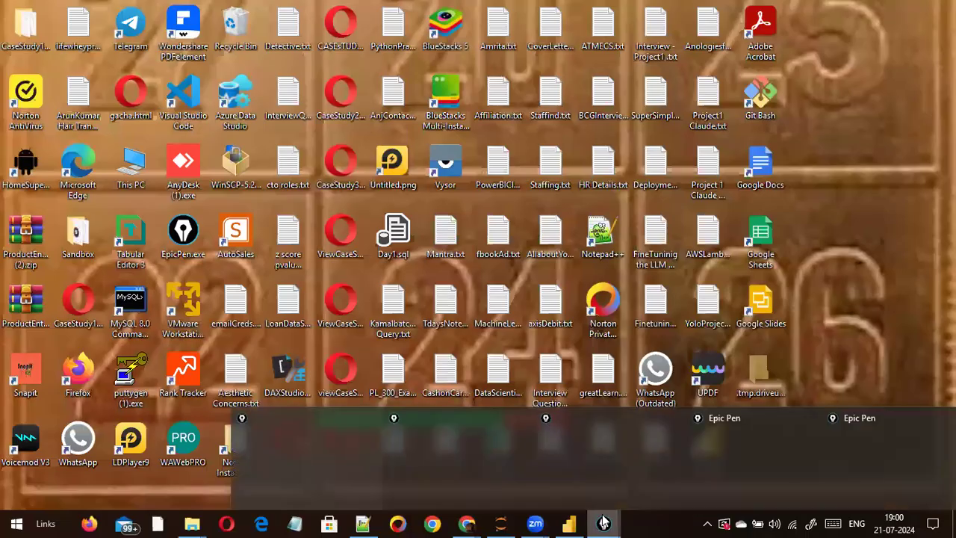
left_click(518, 418)
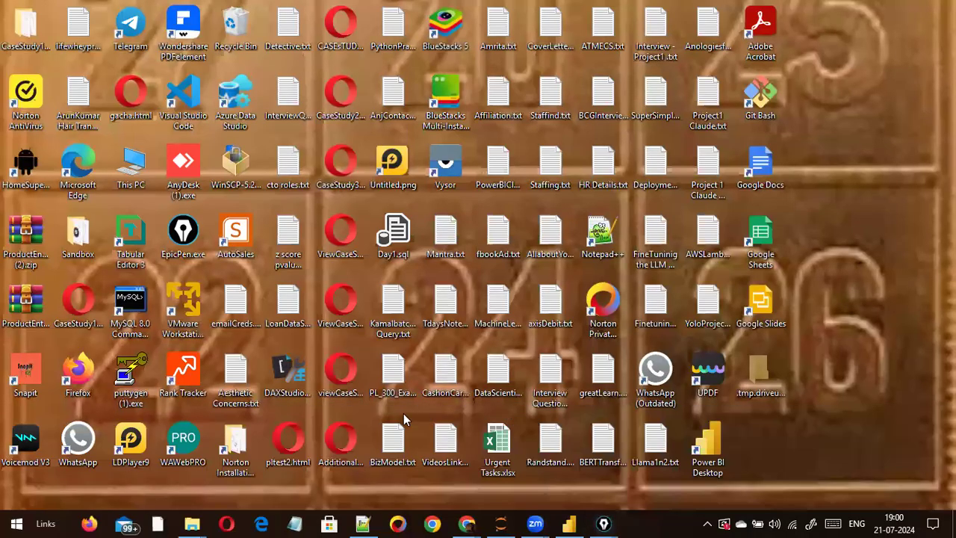
mouse_move(603, 522)
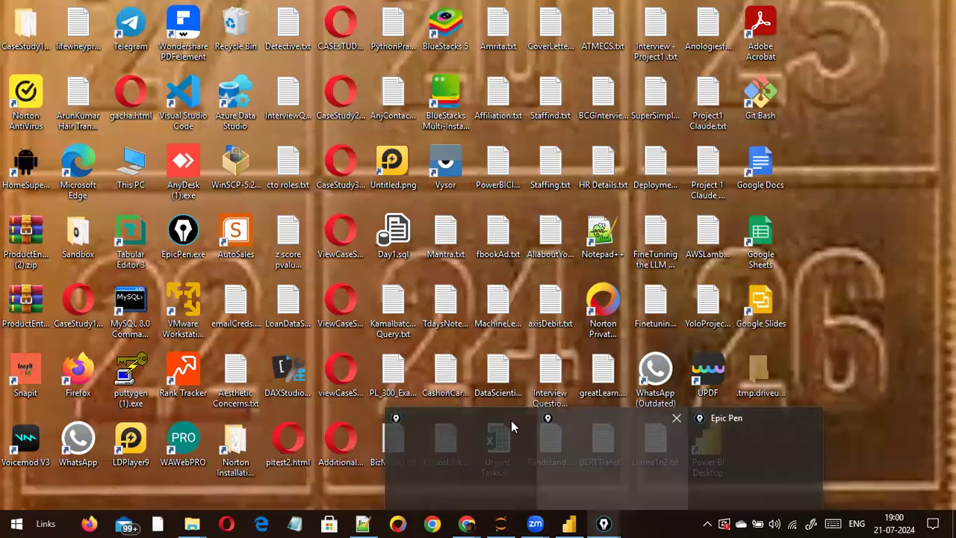
left_click(525, 422)
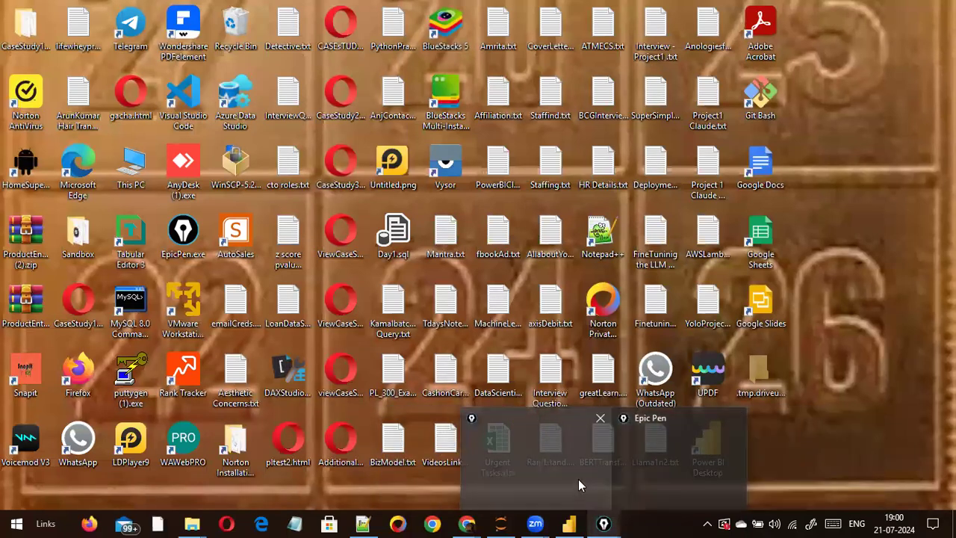
left_click(599, 427)
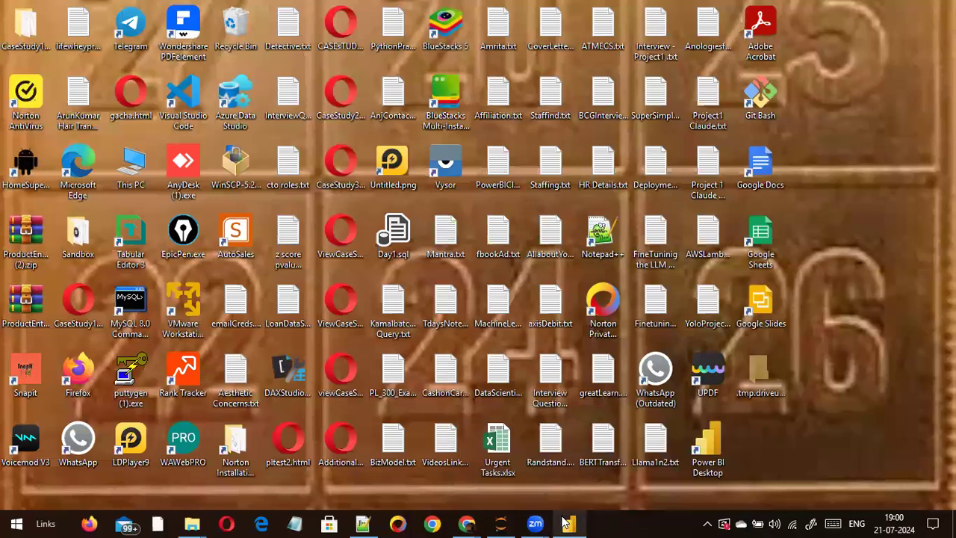
Relaunch Epic Pen from the desktop and search for mspaint to open Paint.
double_click(183, 233)
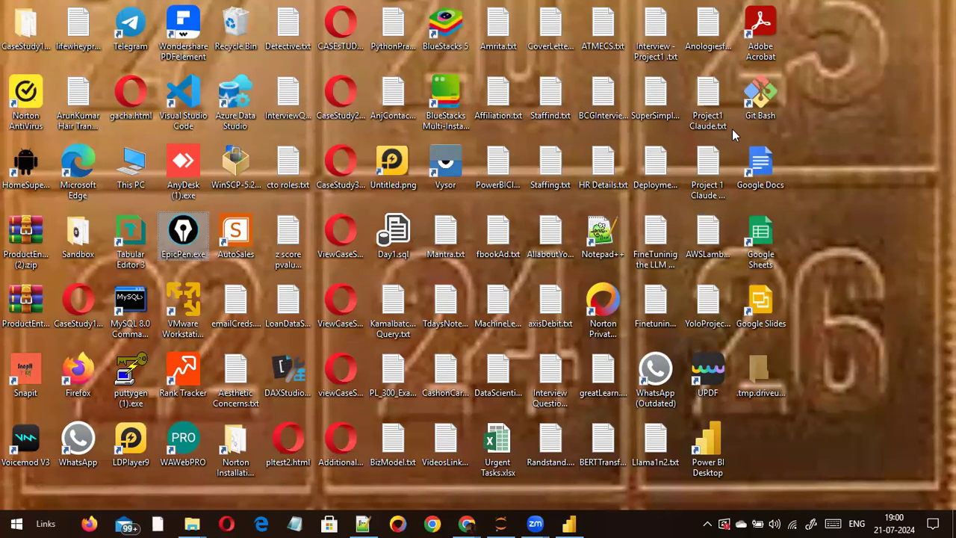
left_click(772, 463)
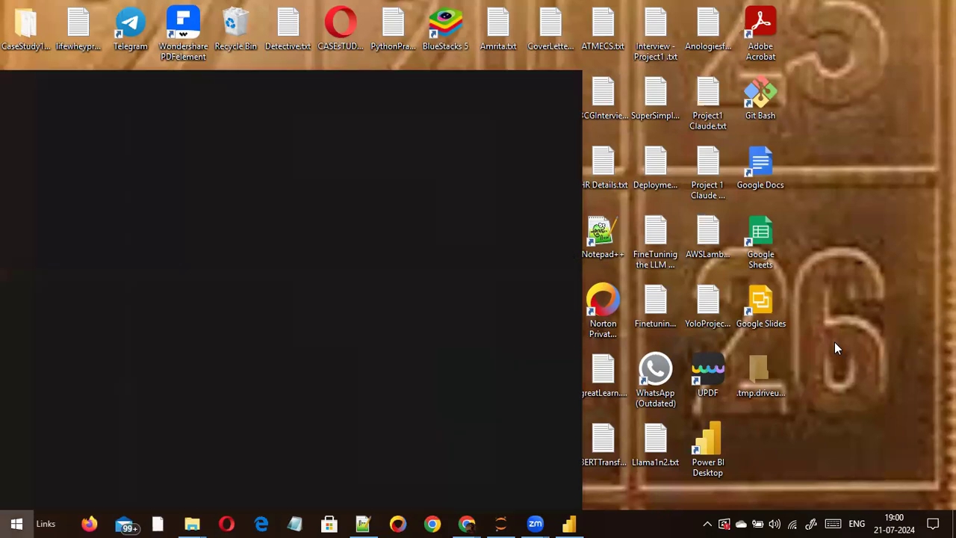
type("mspain")
key("Return")
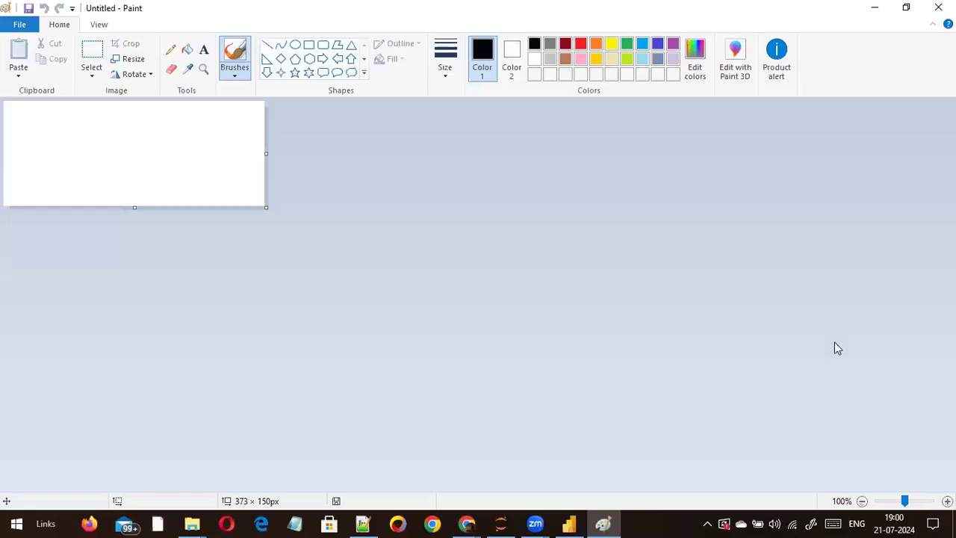
Zoom the blank canvas to 300% and paint a black test stroke on it with the Watercolor brush.
left_click(929, 501)
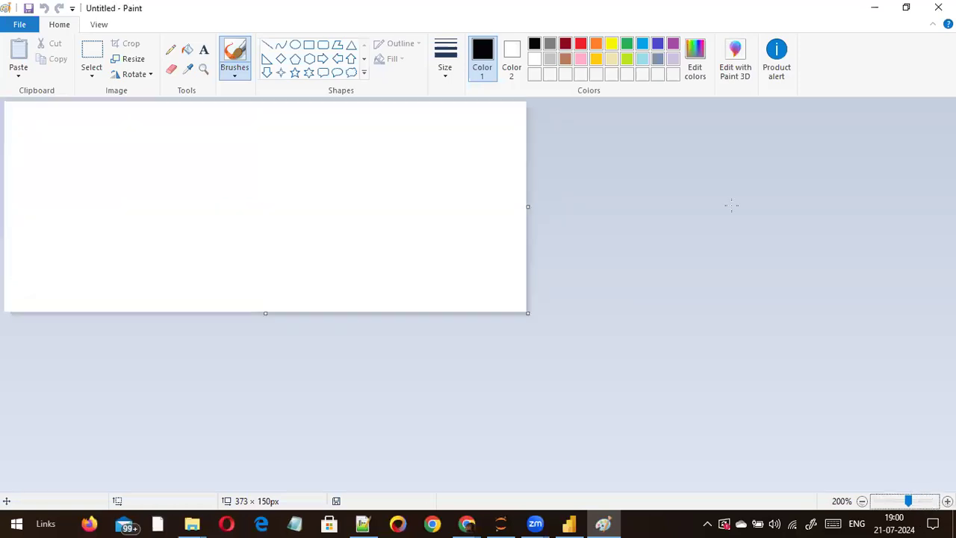
scroll(727, 200, "up", 1)
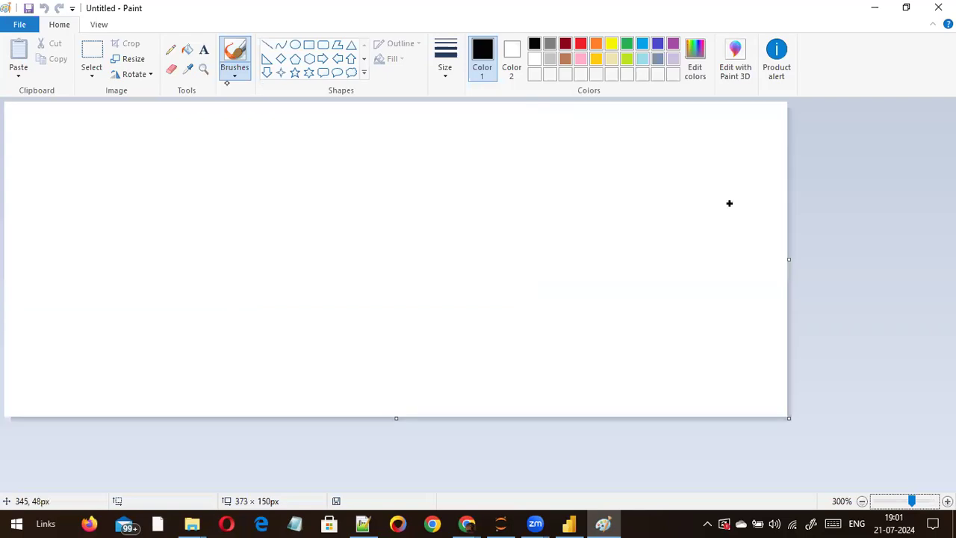
left_click(236, 73)
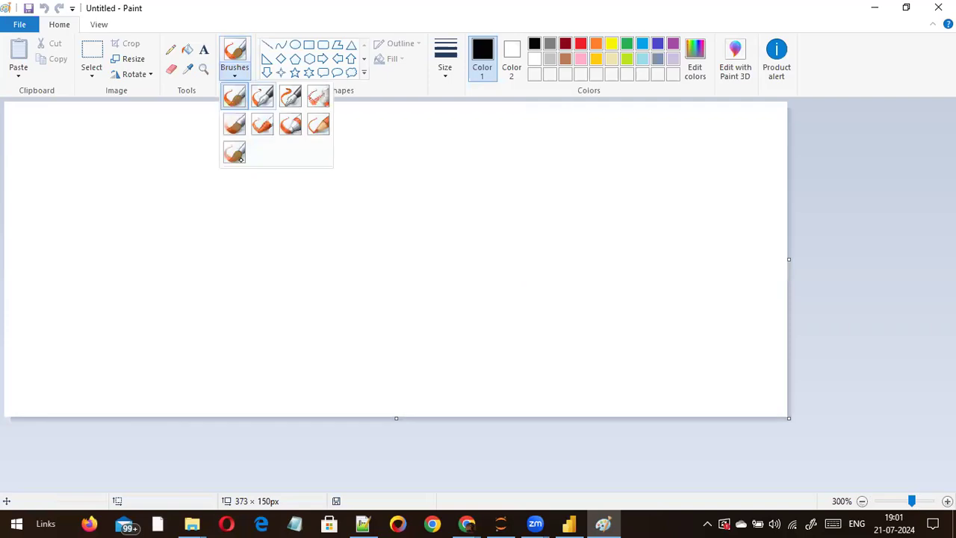
left_click(137, 269)
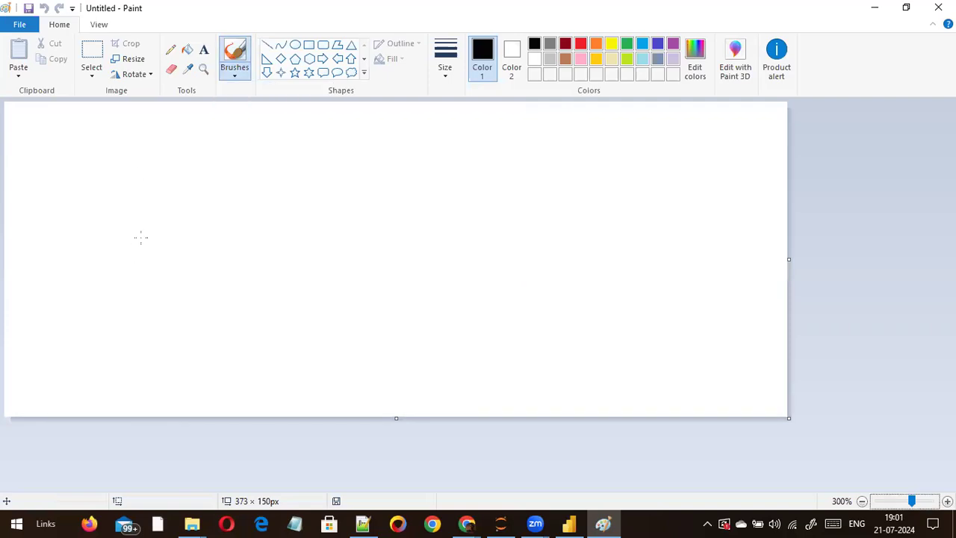
left_click_drag(140, 238, 140, 239)
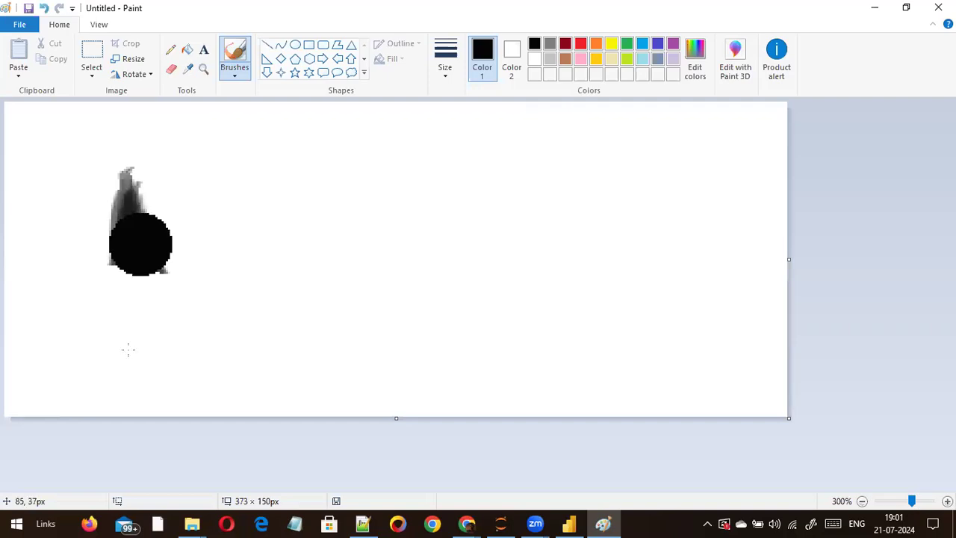
Draw two freehand black boxes side by side on the canvas with Calligraphy brush 2.
left_click(234, 73)
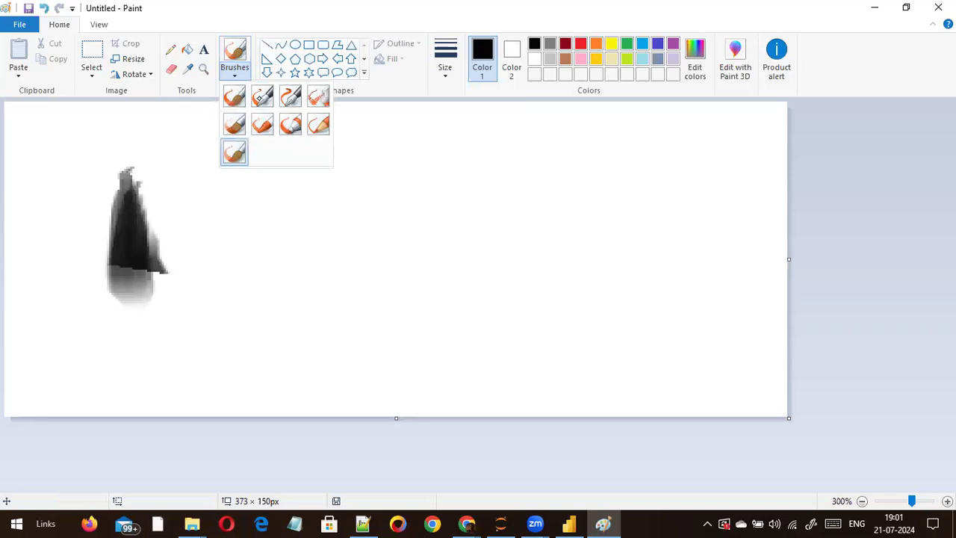
left_click(291, 98)
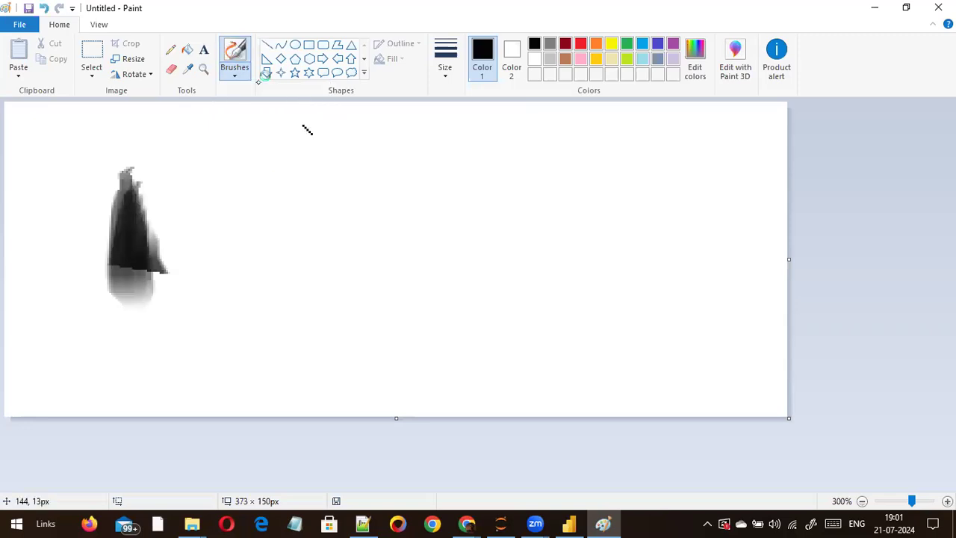
left_click(237, 72)
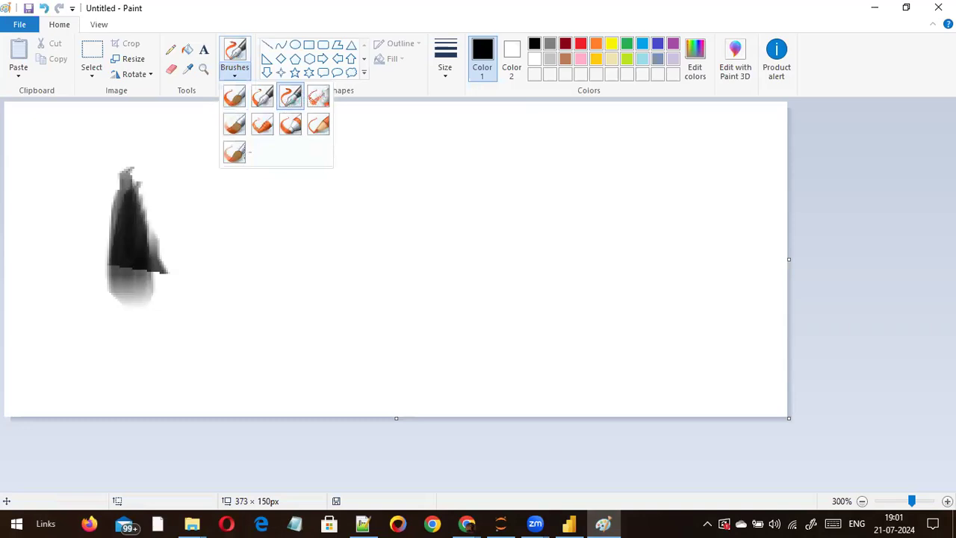
left_click(291, 99)
left_click_drag(230, 171, 223, 283)
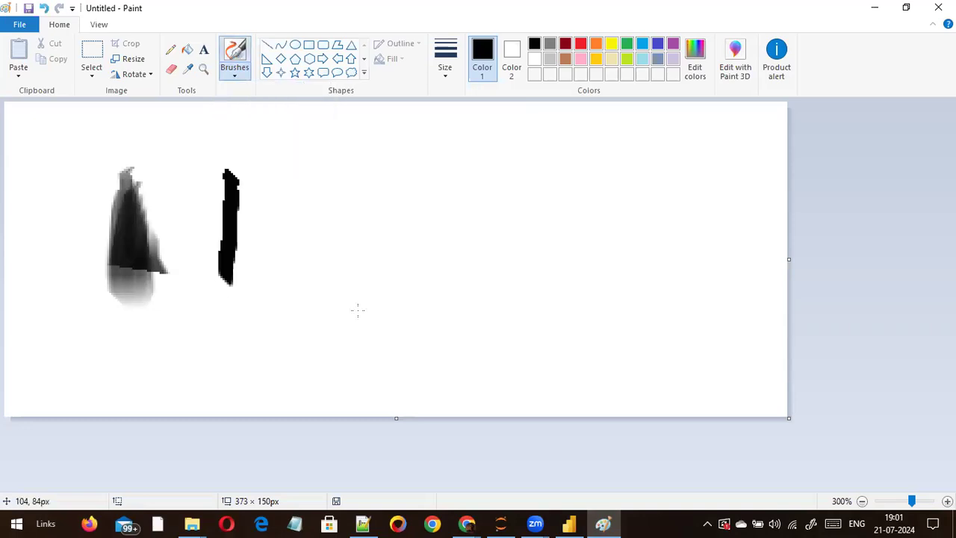
left_click_drag(358, 309, 387, 169)
mouse_move(571, 183)
left_mouse_down()
mouse_move(610, 321)
mouse_move(751, 322)
mouse_move(769, 272)
mouse_move(746, 170)
left_mouse_up()
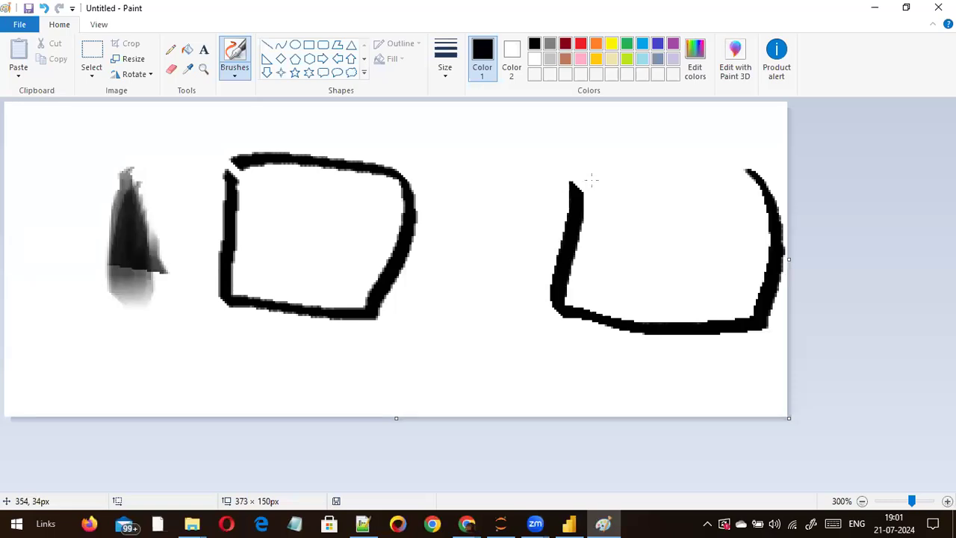
left_click_drag(591, 179, 616, 181)
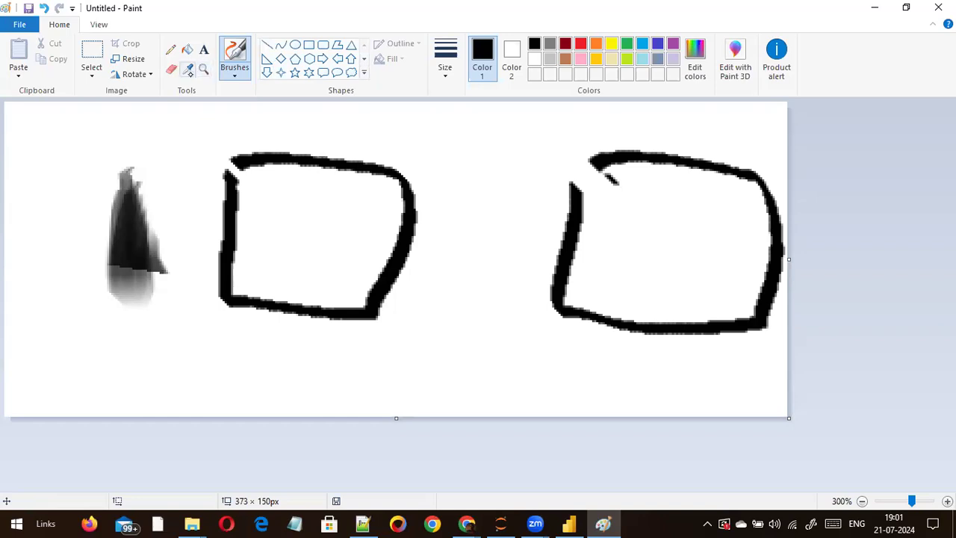
Select the Pencil tool and start a new blank picture without saving the current drawing.
left_click(187, 70)
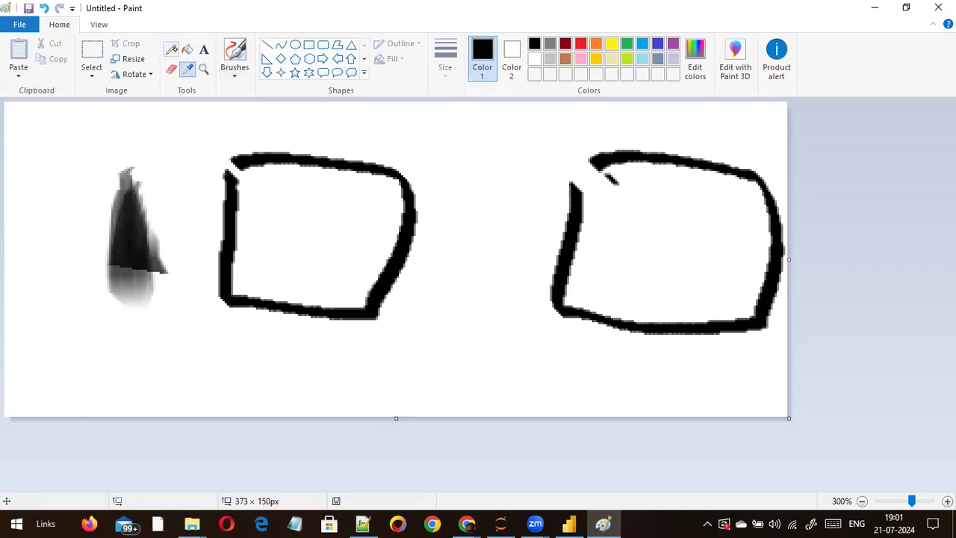
left_click(170, 50)
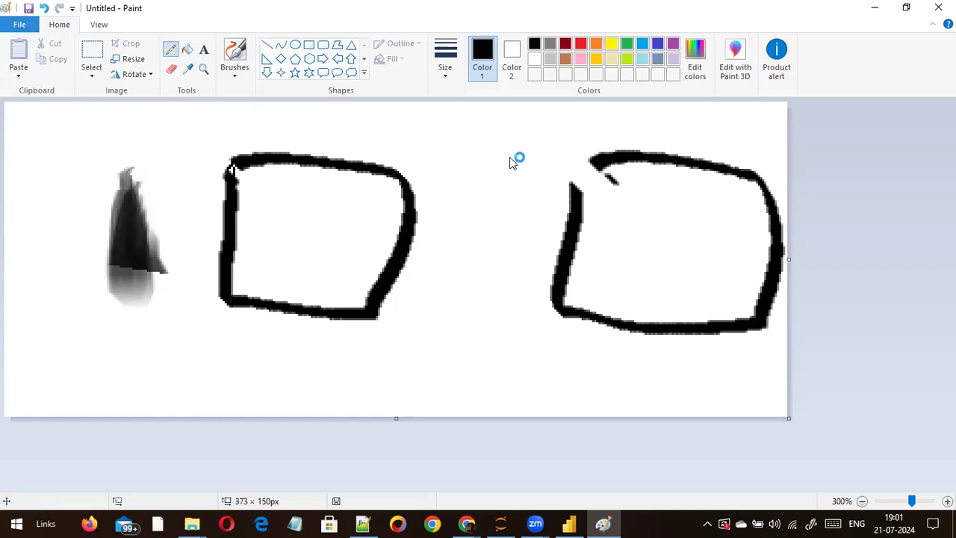
key("alt+f")
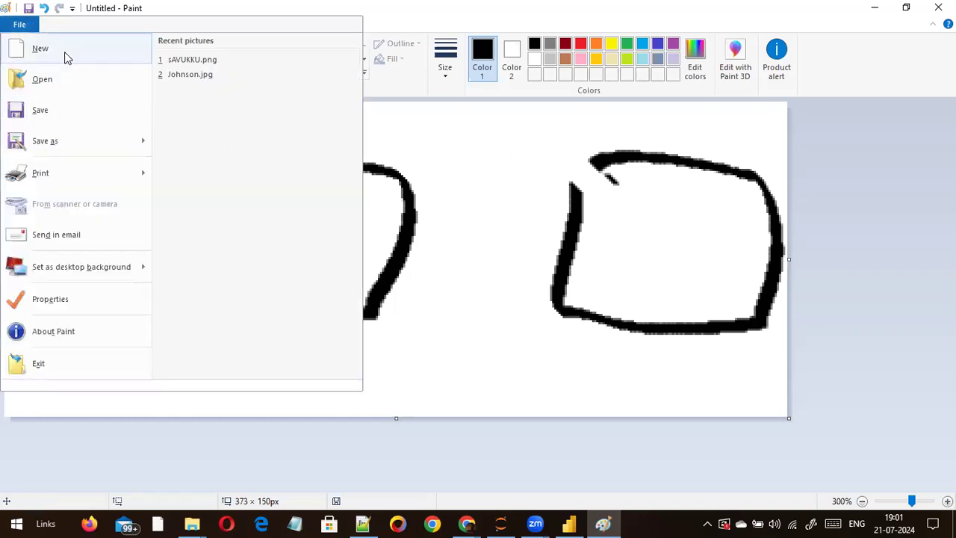
key("Escape")
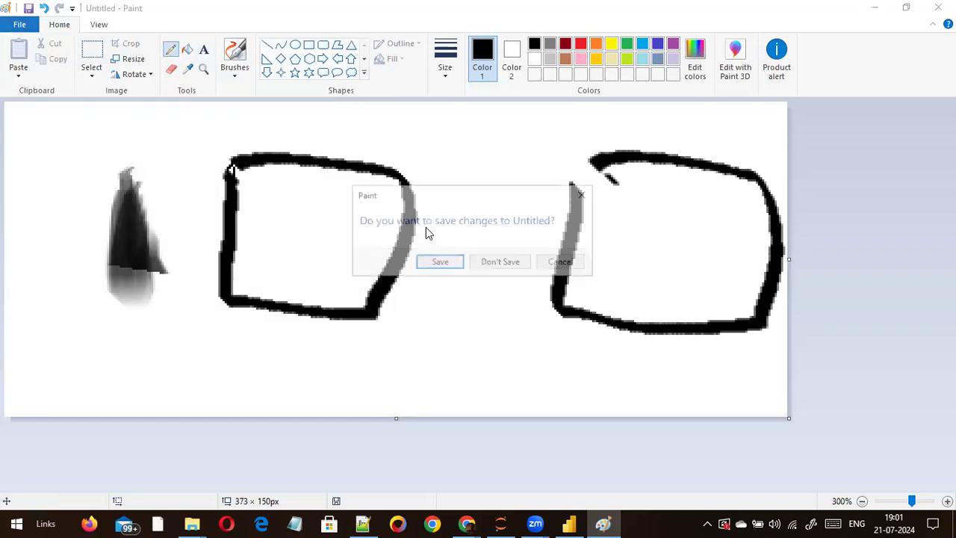
left_click(490, 262)
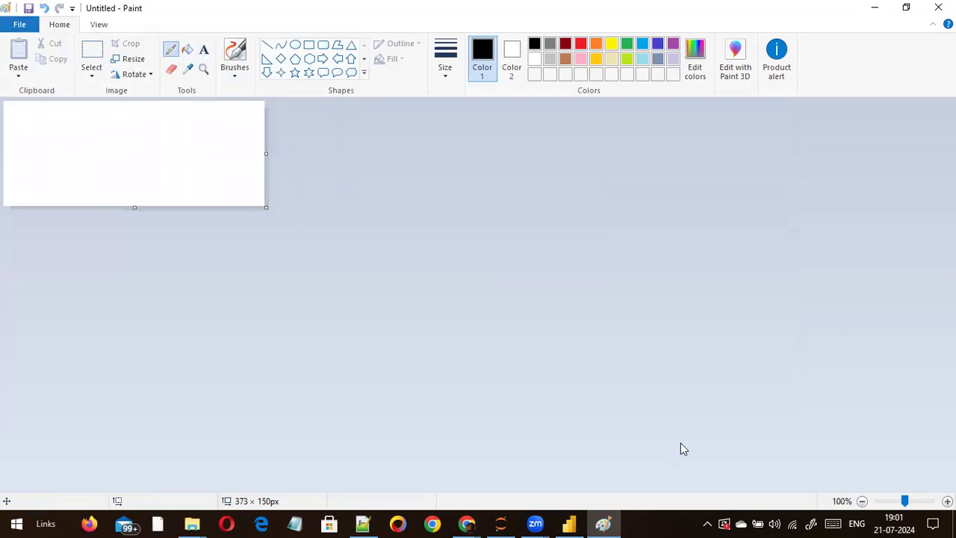
Zoom the new canvas to 300% and sketch a partial box outline on it with the Pencil tool.
left_click(923, 501)
left_click(923, 504)
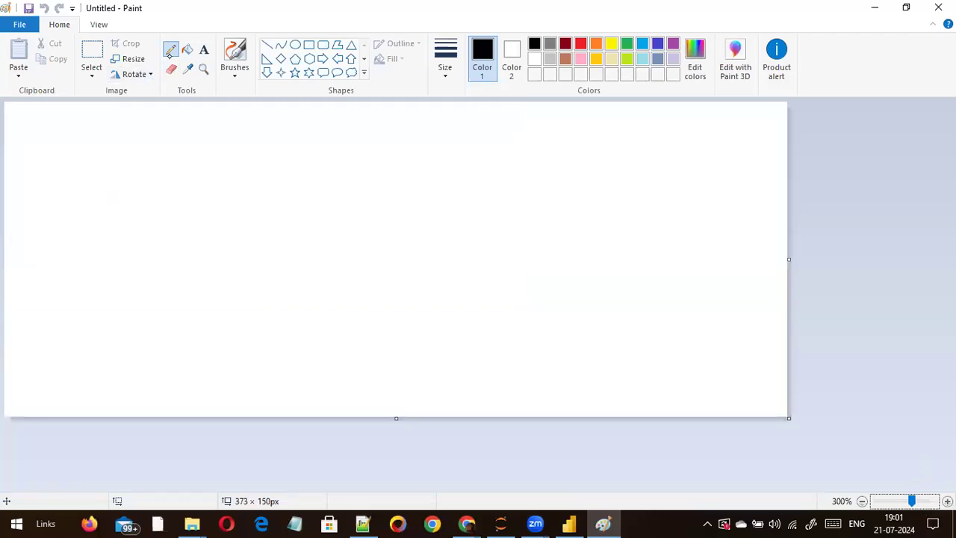
left_click_drag(103, 164, 111, 270)
left_click_drag(103, 166, 265, 159)
left_click_drag(248, 263, 259, 249)
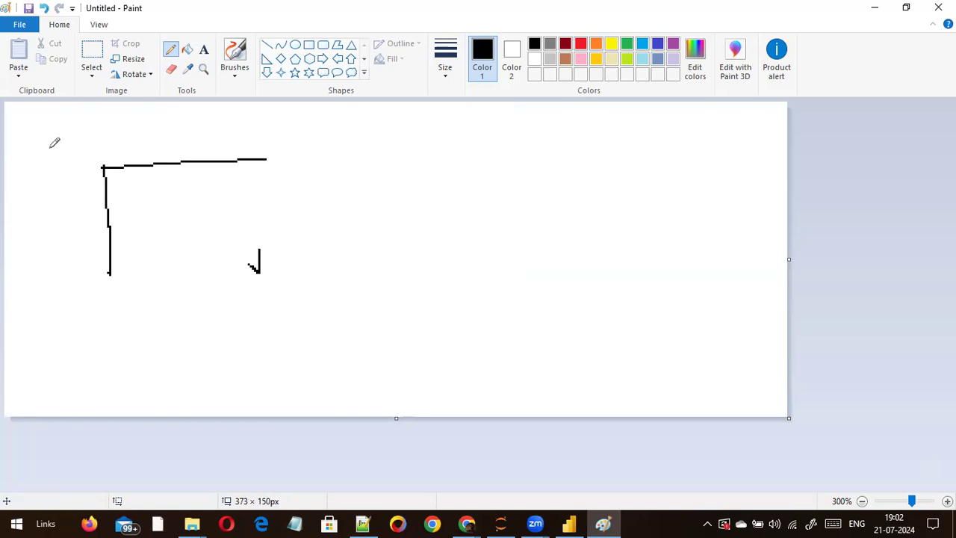
Draw two black rectangles side by side with the Rectangle shape, making the second about 117 × 54 px.
left_click(308, 45)
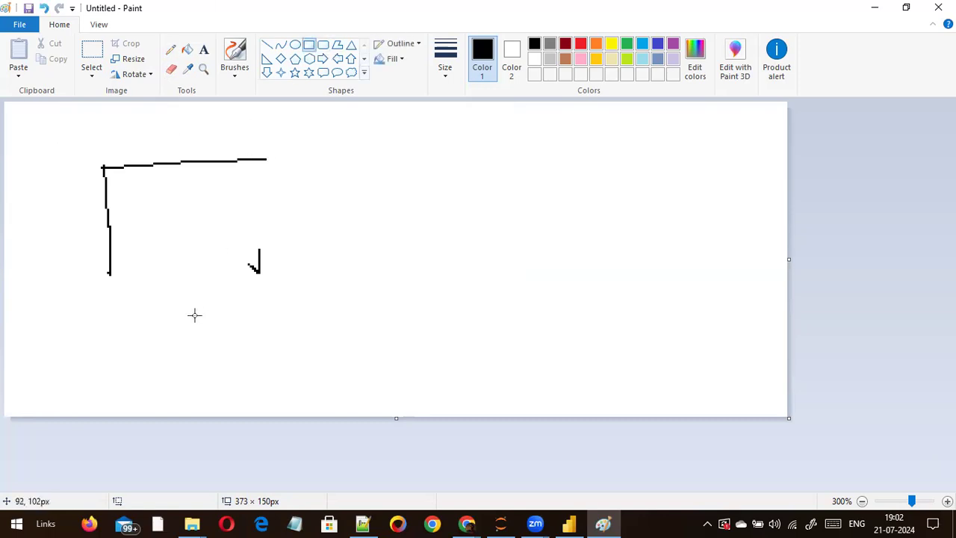
mouse_move(177, 232)
left_mouse_down()
mouse_move(338, 362)
mouse_move(346, 356)
left_mouse_up()
left_click(384, 122)
left_click_drag(490, 232, 736, 348)
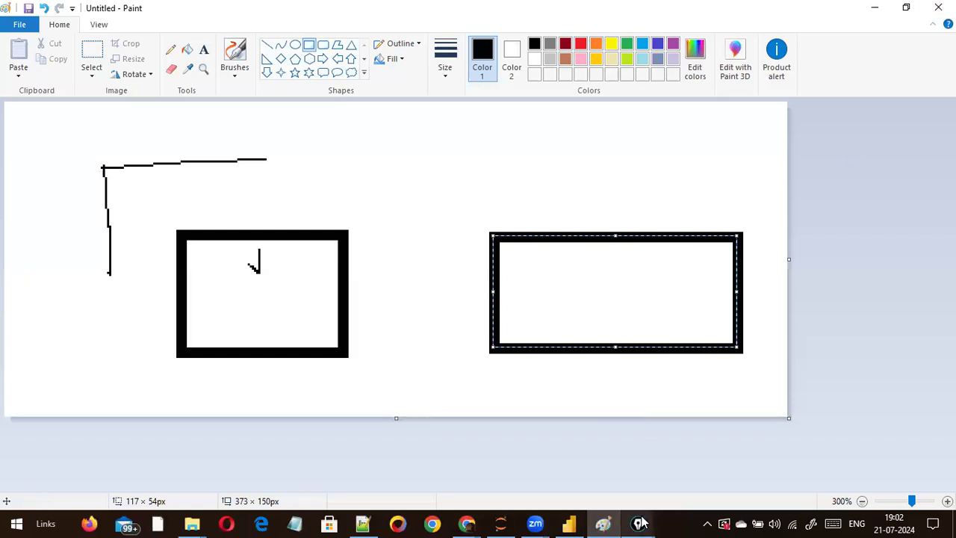
Open Epic Pen, dismiss its update notice, and move its toolbar clear of the Paint drawing.
mouse_move(641, 523)
left_click(674, 464)
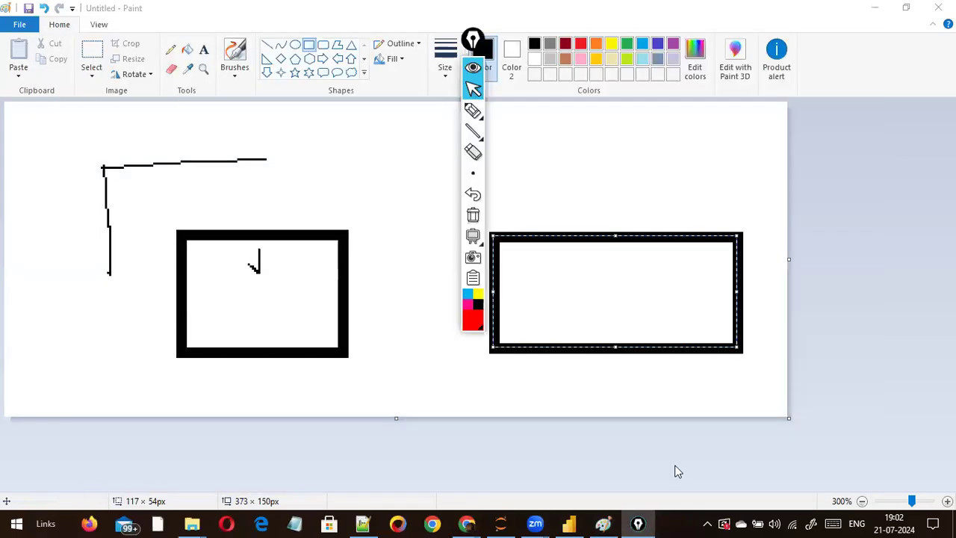
left_click(878, 11)
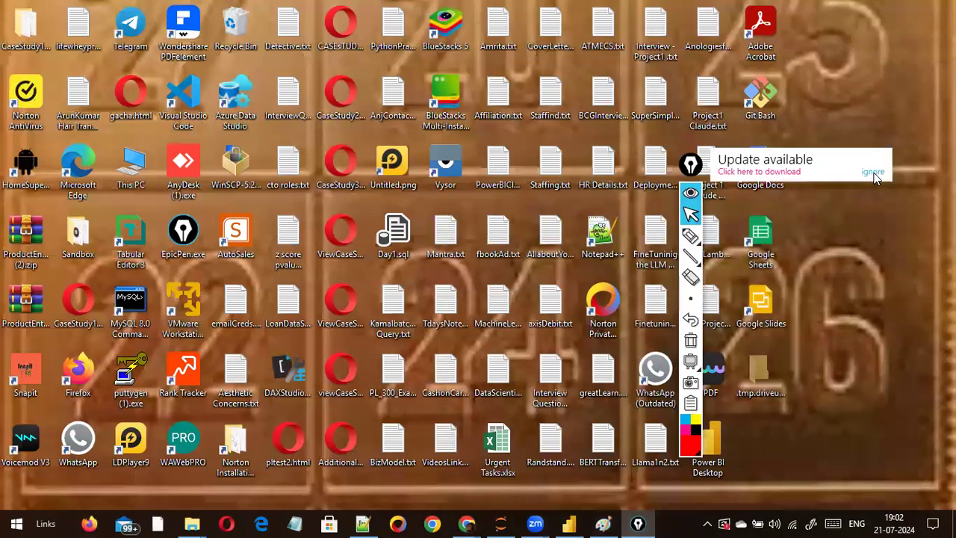
left_click(873, 172)
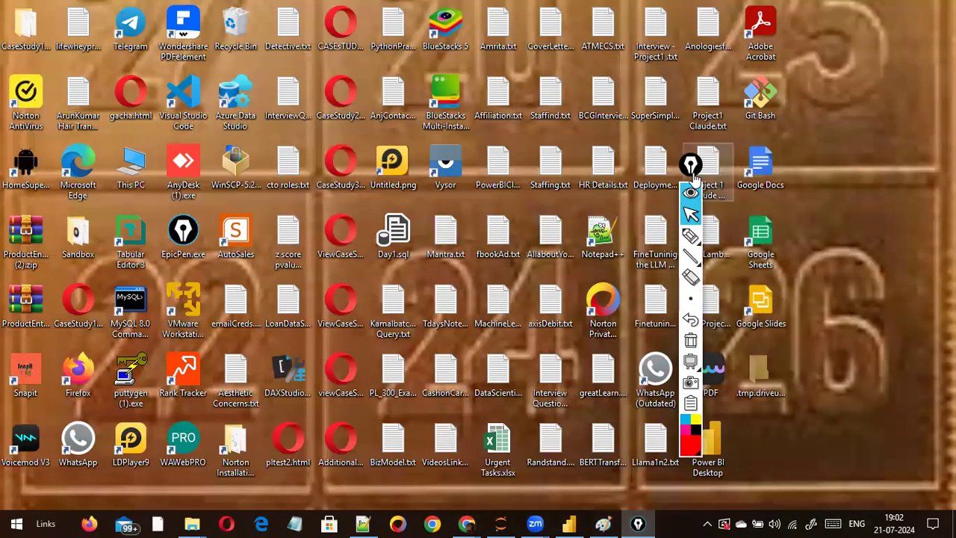
left_click(692, 166)
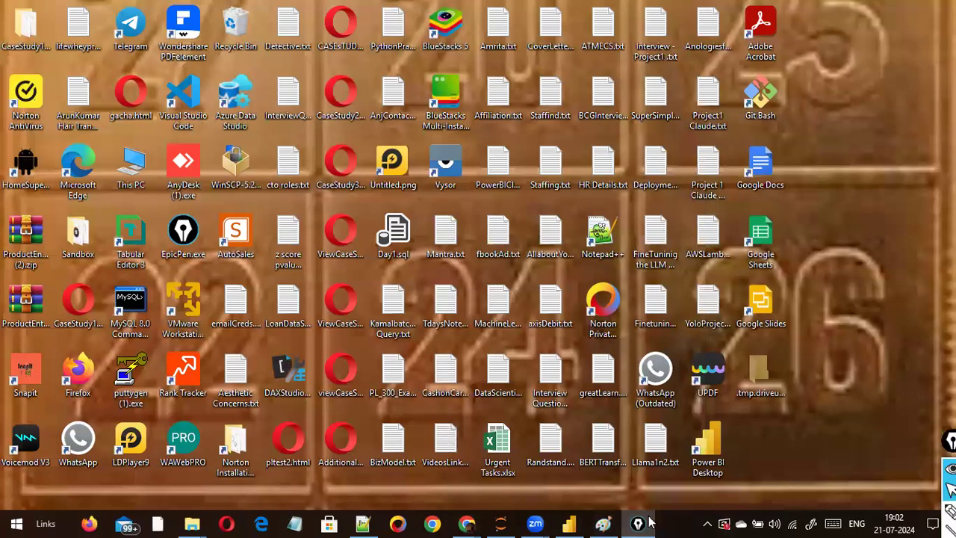
key("alt+Tab")
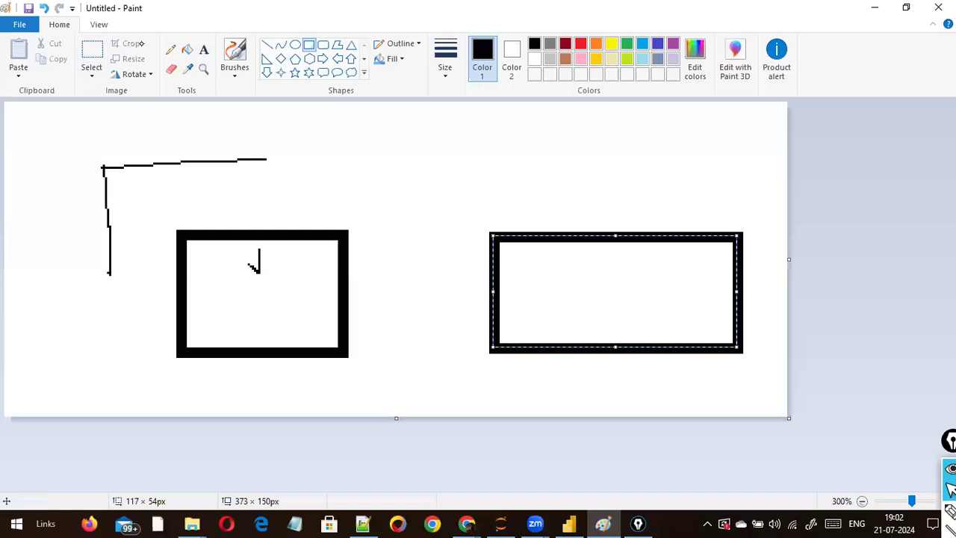
Draw a third black rectangle beside the existing two and place an empty text box above it.
left_click(295, 58)
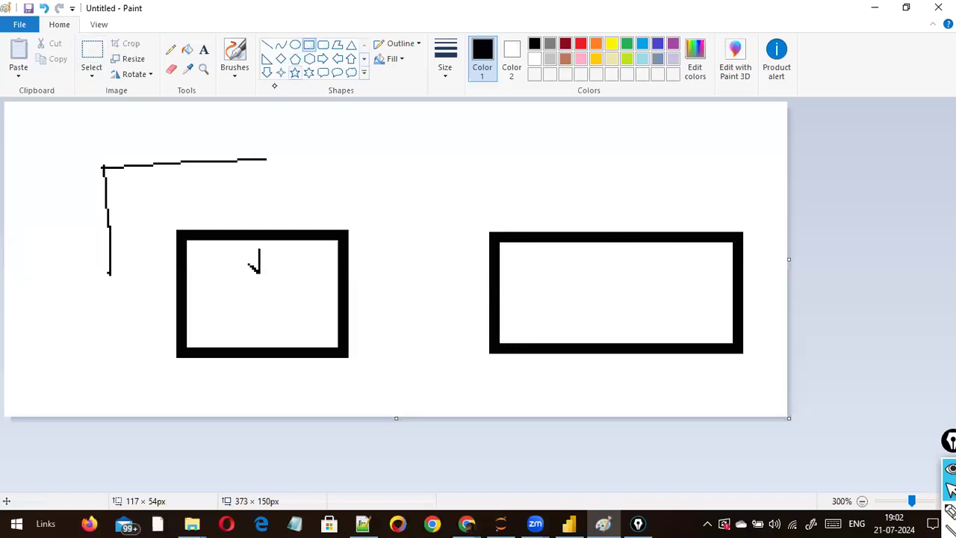
left_click_drag(21, 227, 139, 361)
left_click(187, 183)
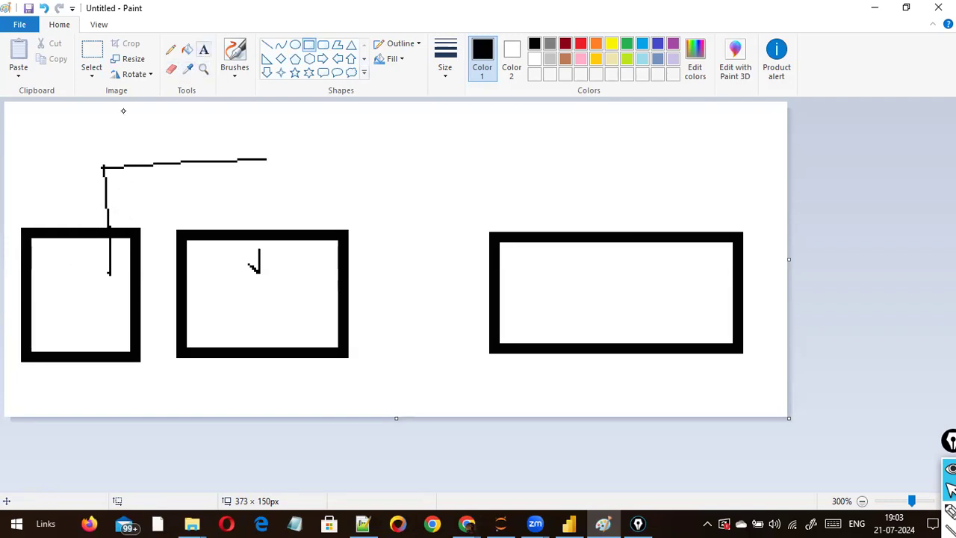
left_click_drag(58, 171, 79, 173)
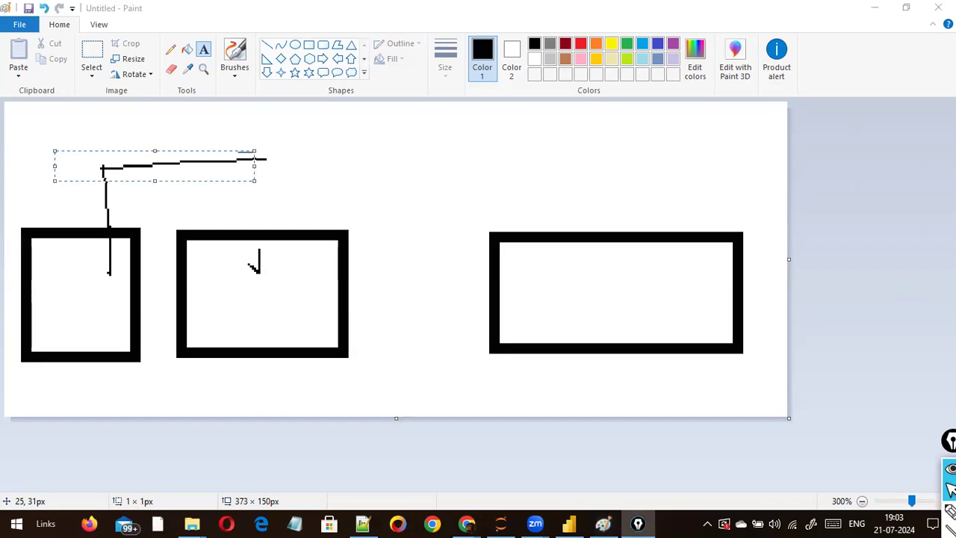
left_click(898, 476)
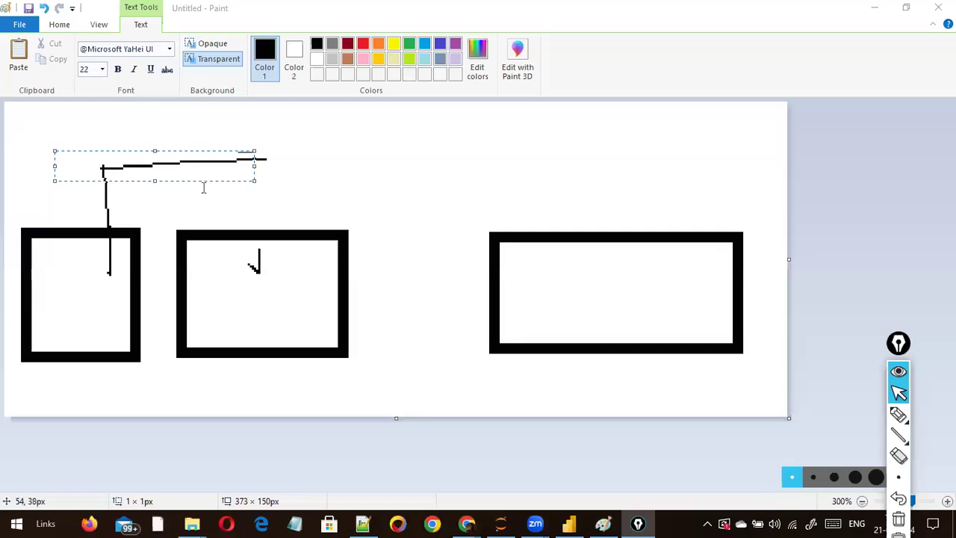
left_click(80, 179)
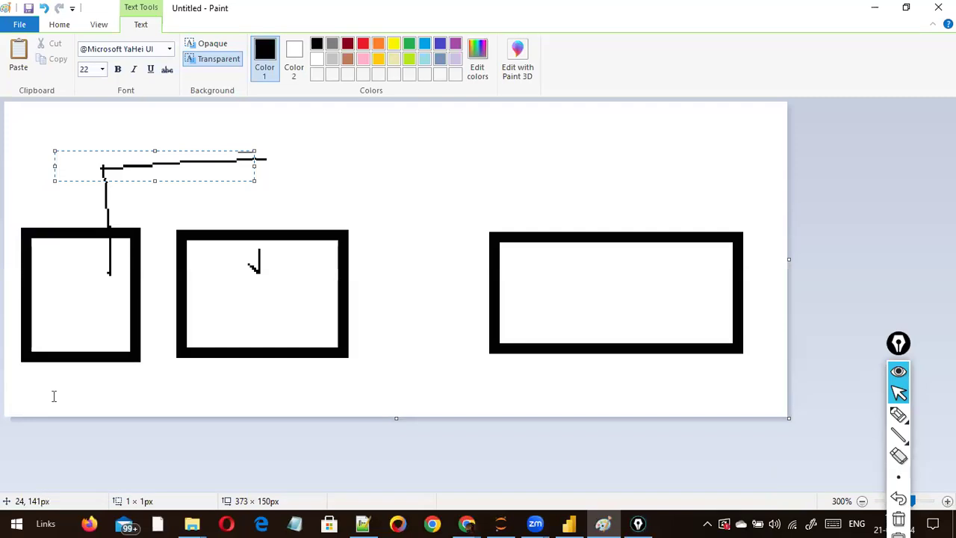
Switch to the Power BI model view and reopen Epic Pen, moving its toolbar clear of the table diagram.
key("super+d")
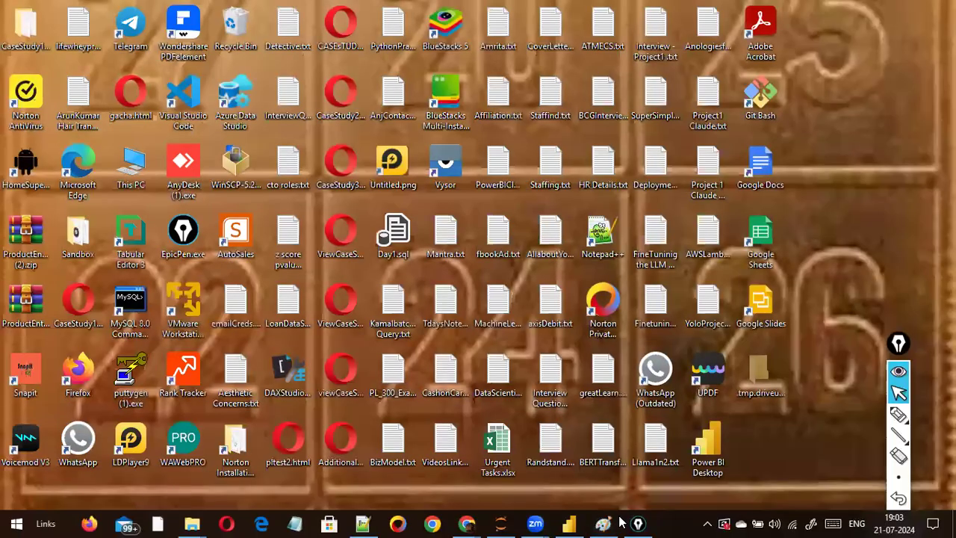
left_click(568, 523)
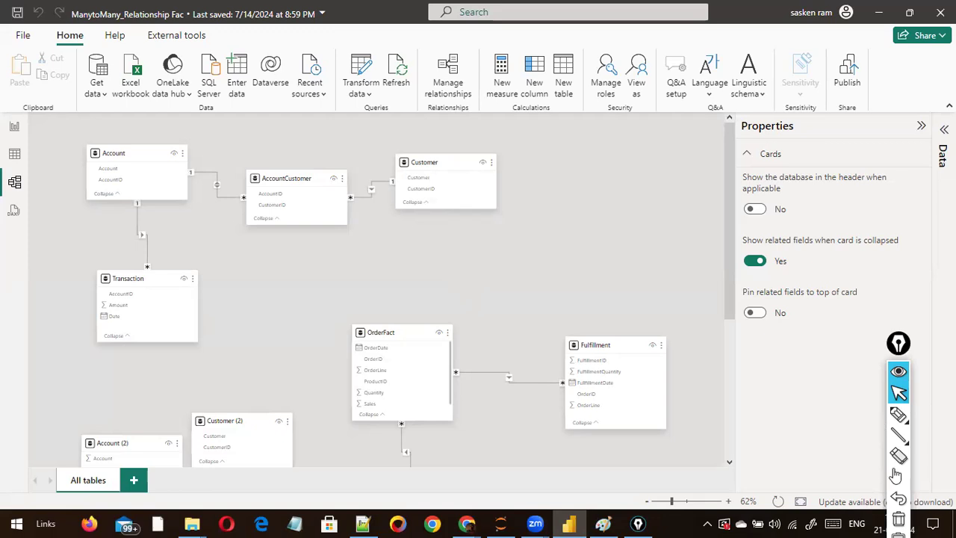
left_click(895, 475)
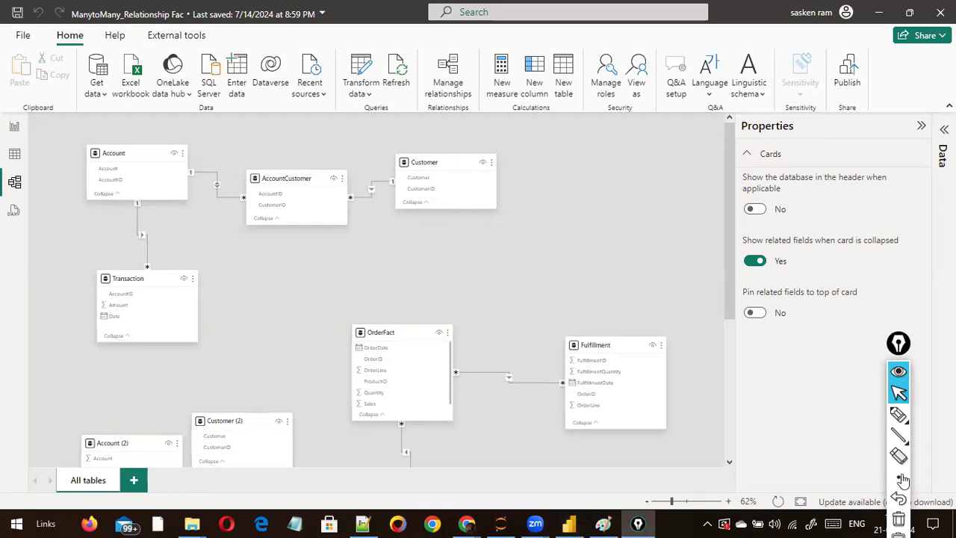
left_click(901, 477)
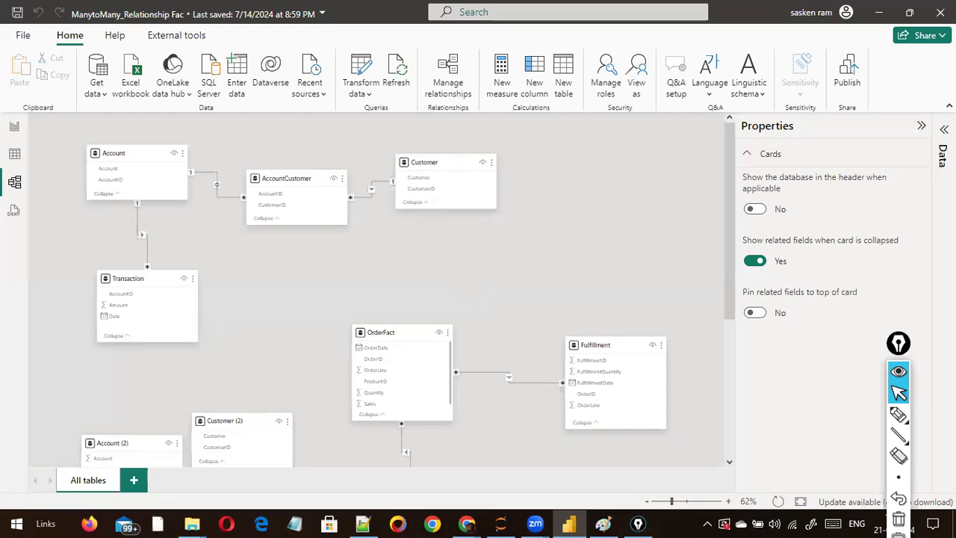
left_click(637, 523)
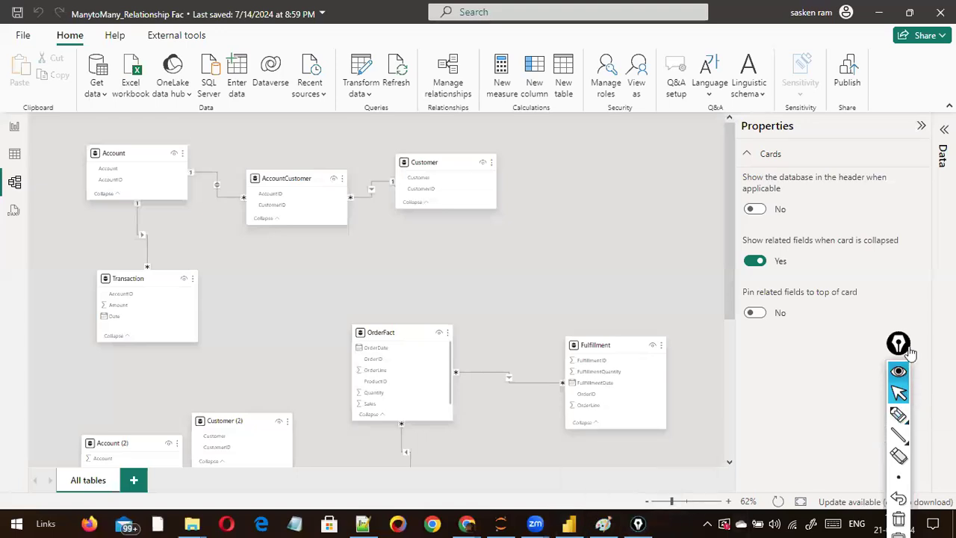
left_click(898, 533)
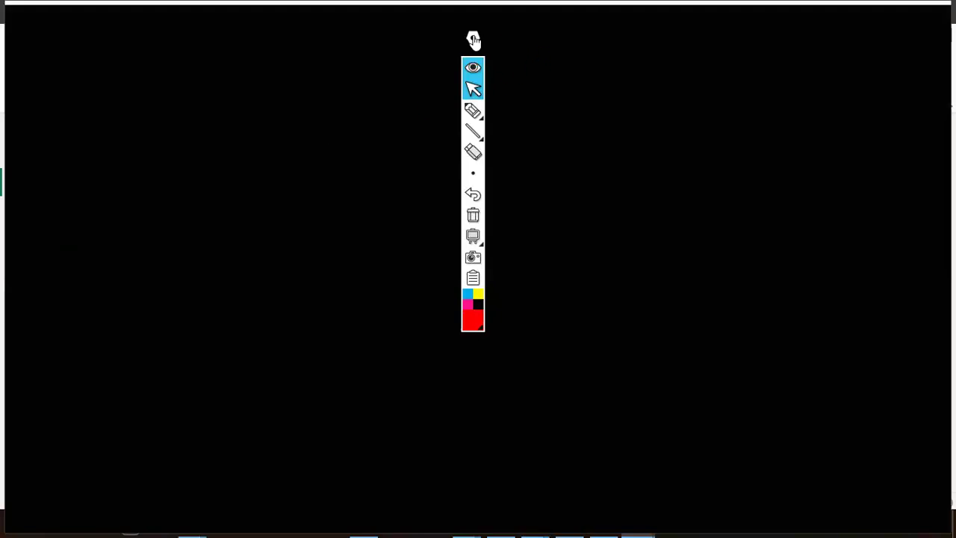
left_click_drag(473, 39, 531, 82)
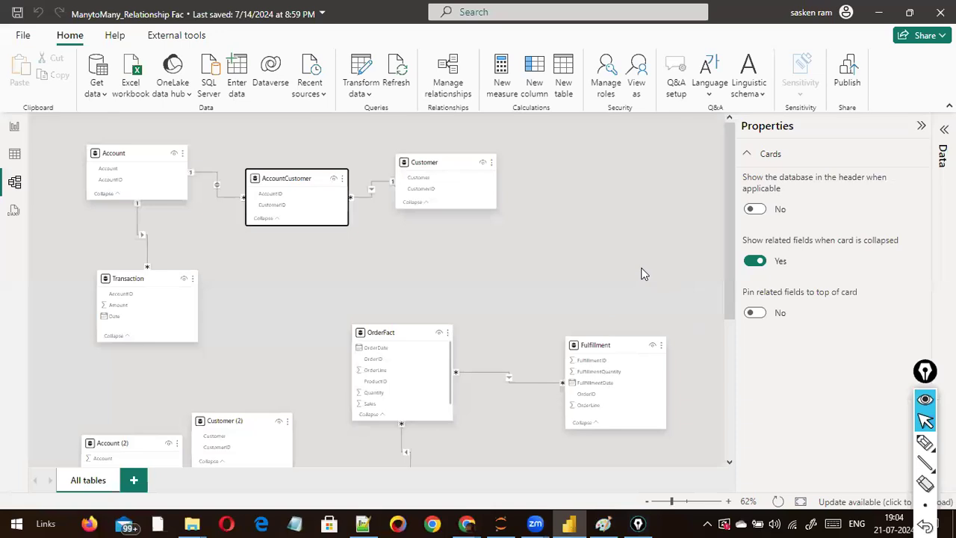
Try to choose Epic Pen's line tool and brush size over the empty report page.
left_click(15, 127)
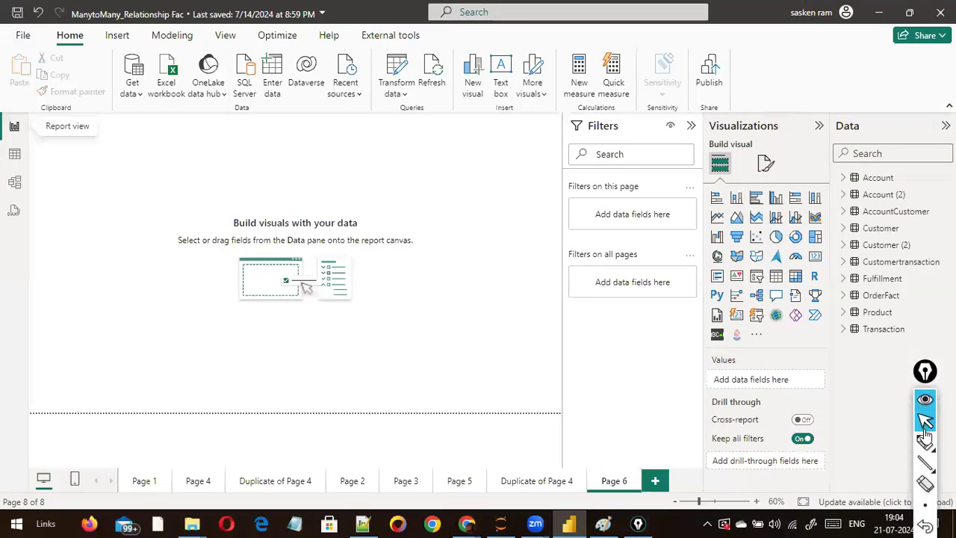
left_click(925, 464)
left_click(922, 505)
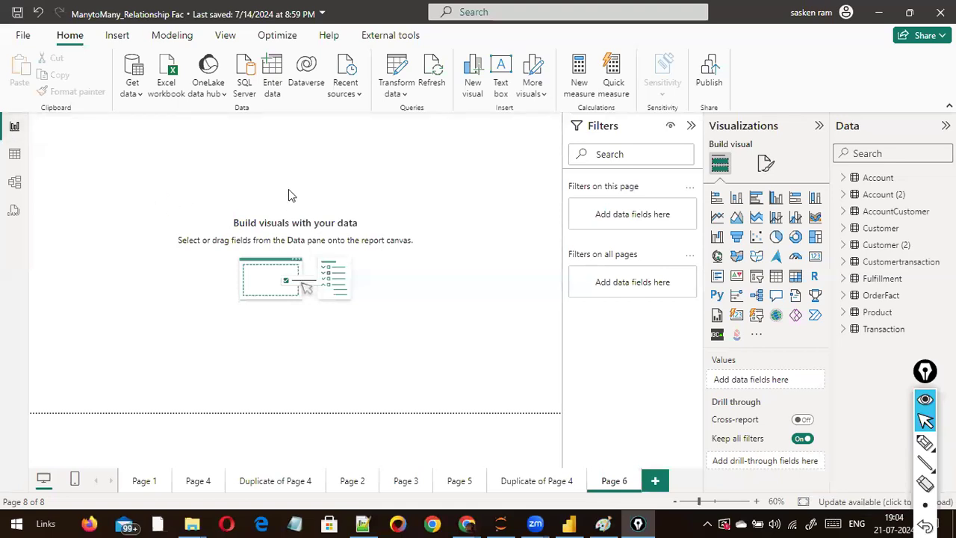
left_click(119, 175)
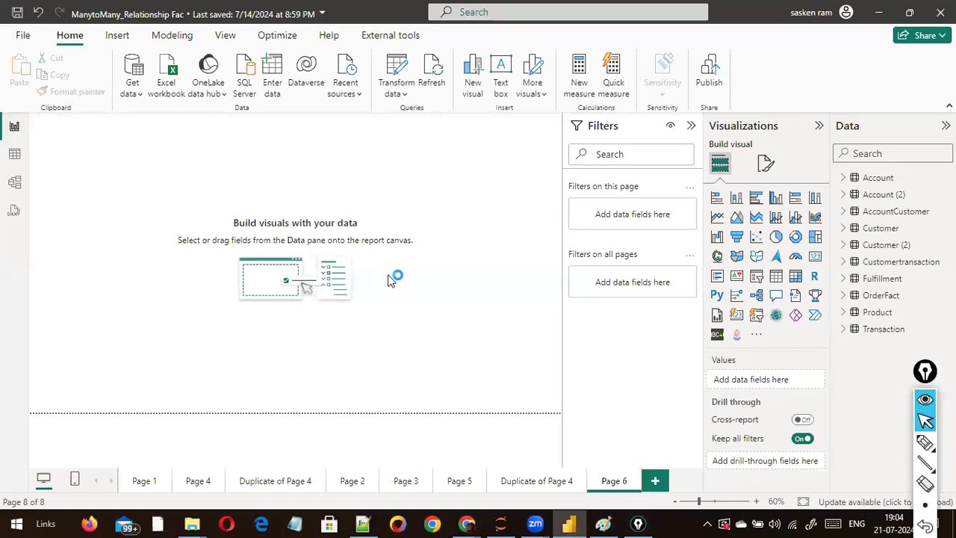
Activate Epic Pen's pen mode, bring up the Paint drawing, and return to the Power BI report.
key("super+d")
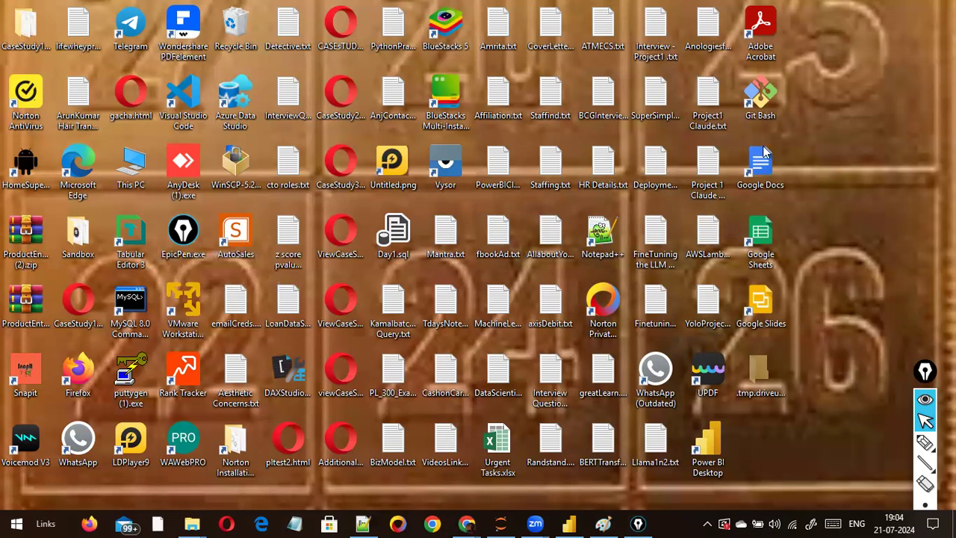
key("ctrl+F1")
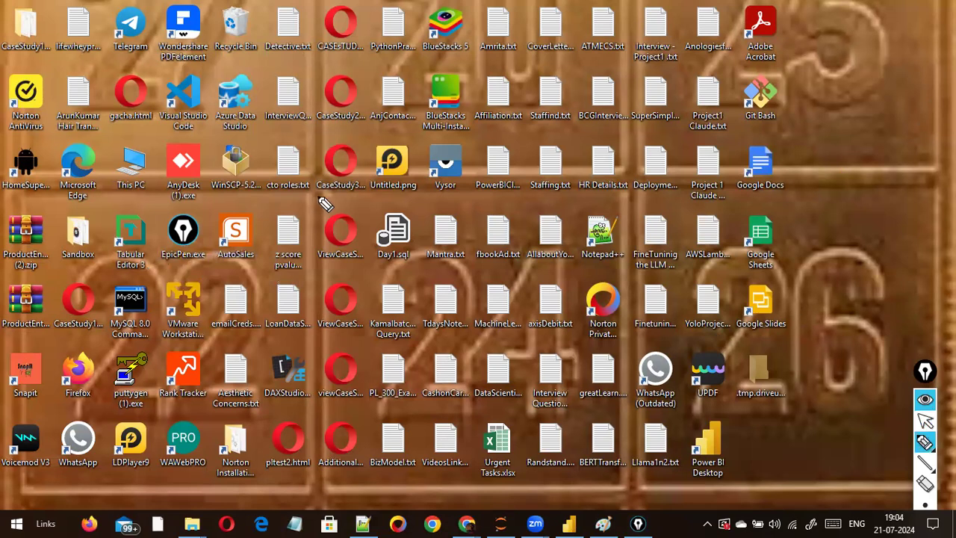
key("alt+Tab")
key("Tab")
key("Tab")
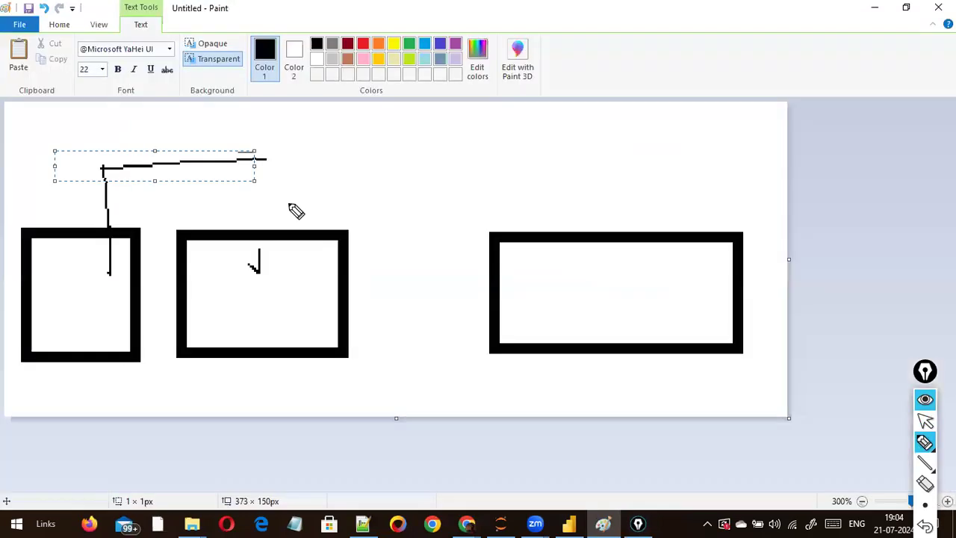
key("alt")
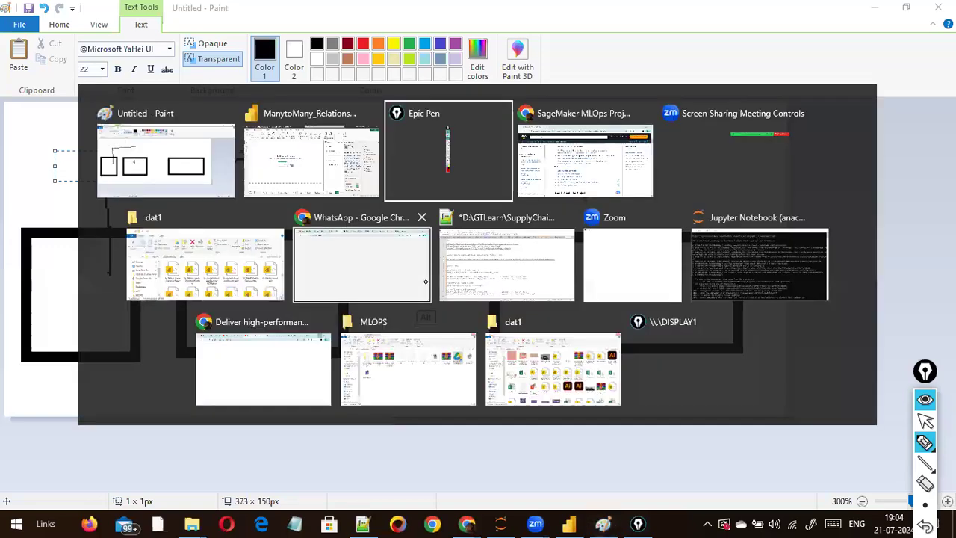
key("alt+shift+Tab")
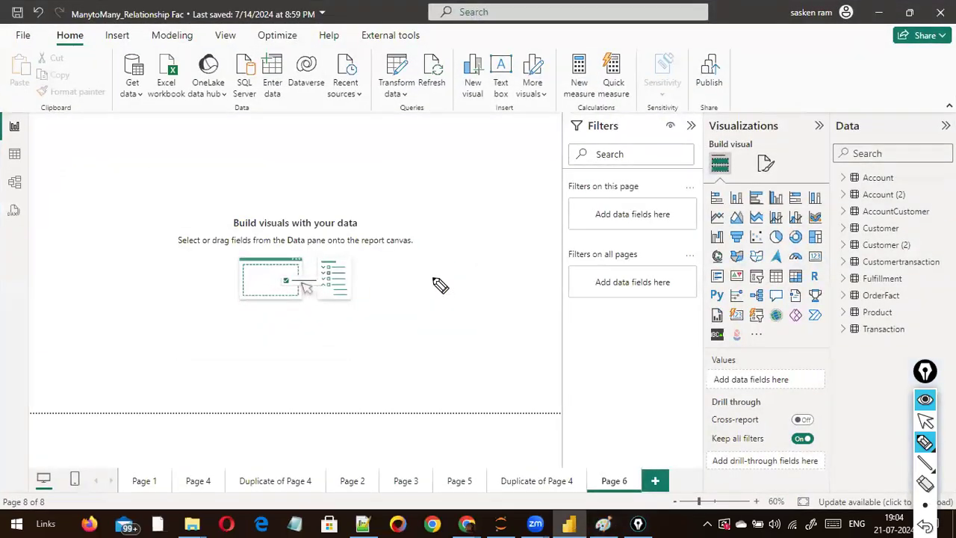
In the model view, handwrite a sample account ID in red near Account, underline it, and write two customer IDs beside Customer.
key("ctrl+shift+1")
left_click(14, 182)
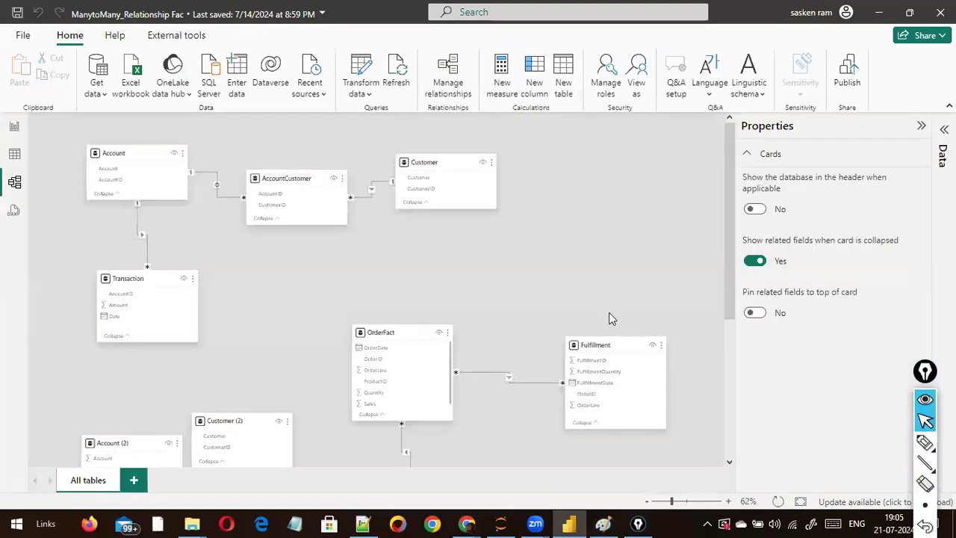
key("ctrl+shift+2")
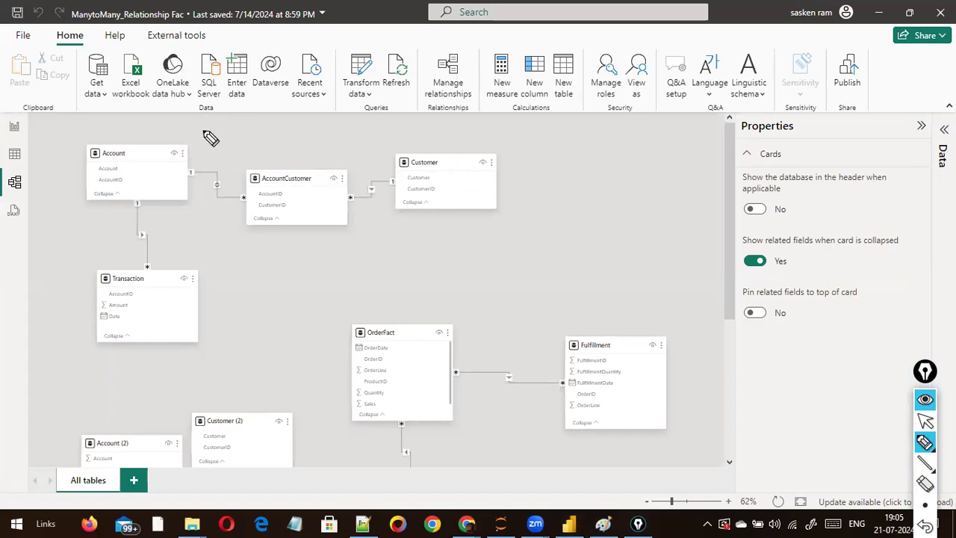
mouse_move(202, 136)
left_mouse_down()
mouse_move(200, 123)
mouse_move(226, 124)
mouse_move(235, 136)
left_mouse_up()
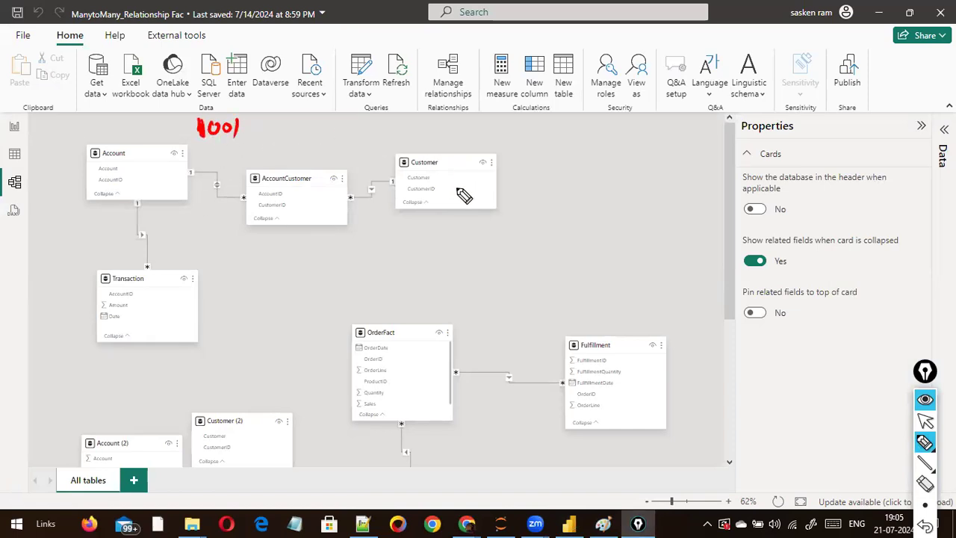
mouse_move(462, 185)
left_mouse_down()
mouse_move(489, 185)
mouse_move(476, 212)
mouse_move(517, 217)
left_mouse_up()
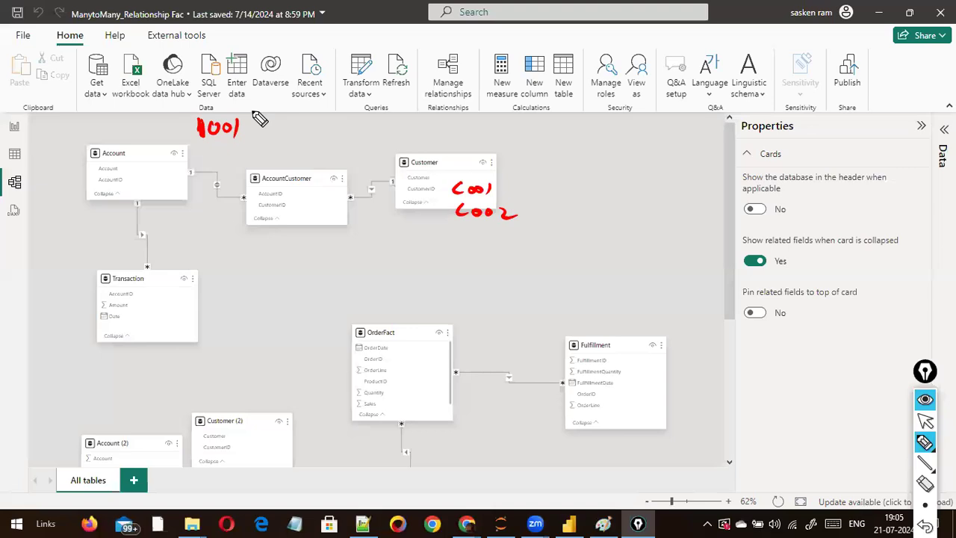
left_click_drag(199, 139, 248, 141)
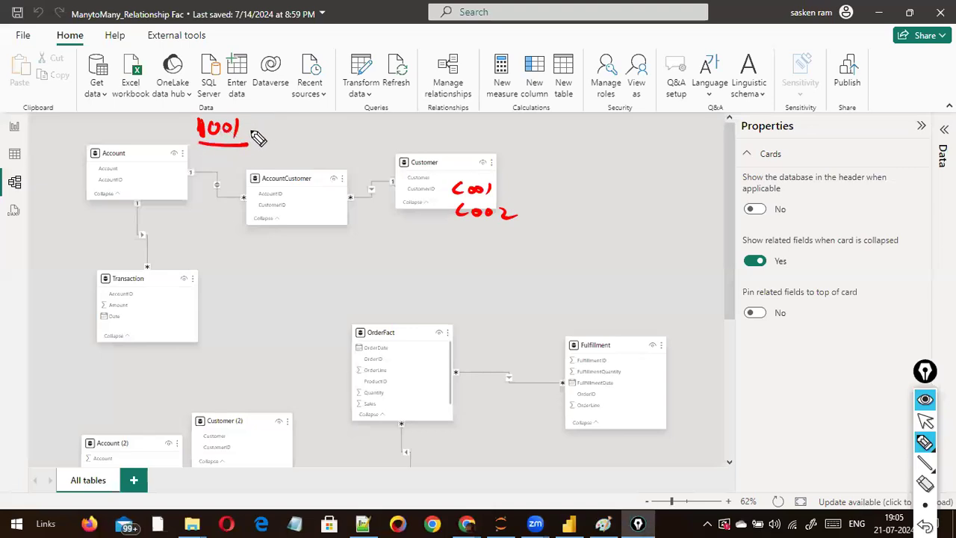
Handwrite both customer IDs above AccountCustomer, draw an arrow toward the second, and bracket the pair.
mouse_move(308, 121)
left_mouse_down()
mouse_move(307, 135)
mouse_move(331, 125)
mouse_move(344, 136)
left_mouse_up()
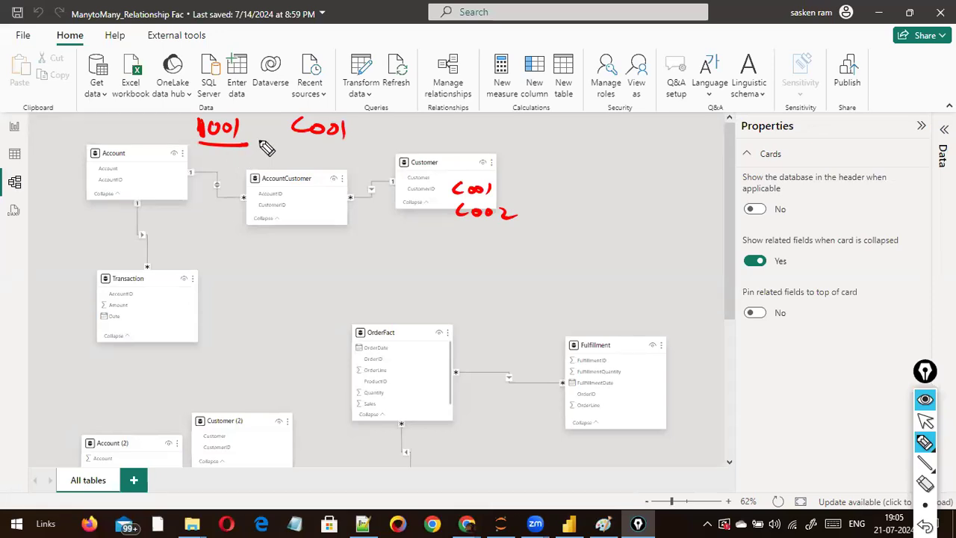
left_click_drag(260, 138, 307, 155)
mouse_move(307, 154)
left_mouse_down()
mouse_move(298, 161)
mouse_move(355, 158)
left_mouse_up()
left_click_drag(357, 121, 367, 173)
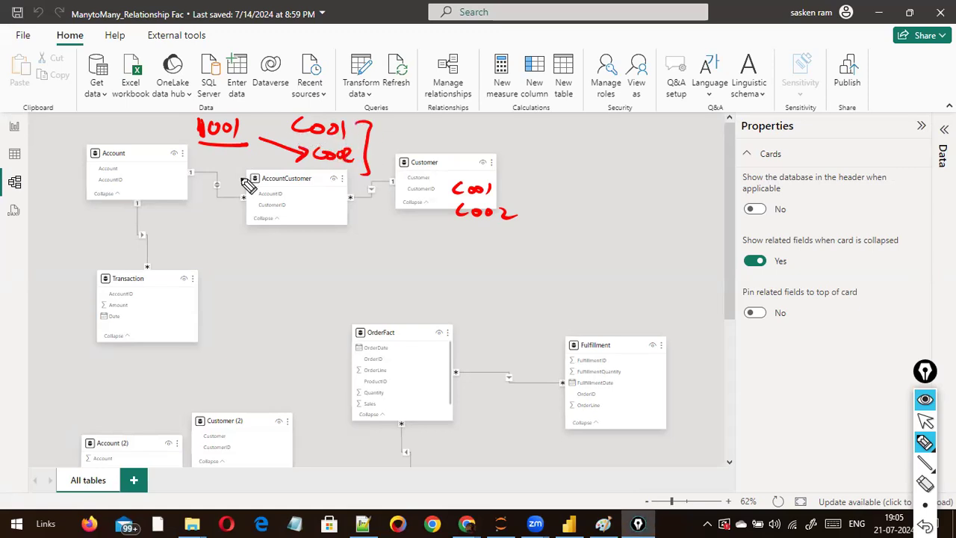
Add a second account ID linked to the first customer ID, circle both account IDs, and write a two-letter label above Account.
left_click_drag(228, 185, 304, 133)
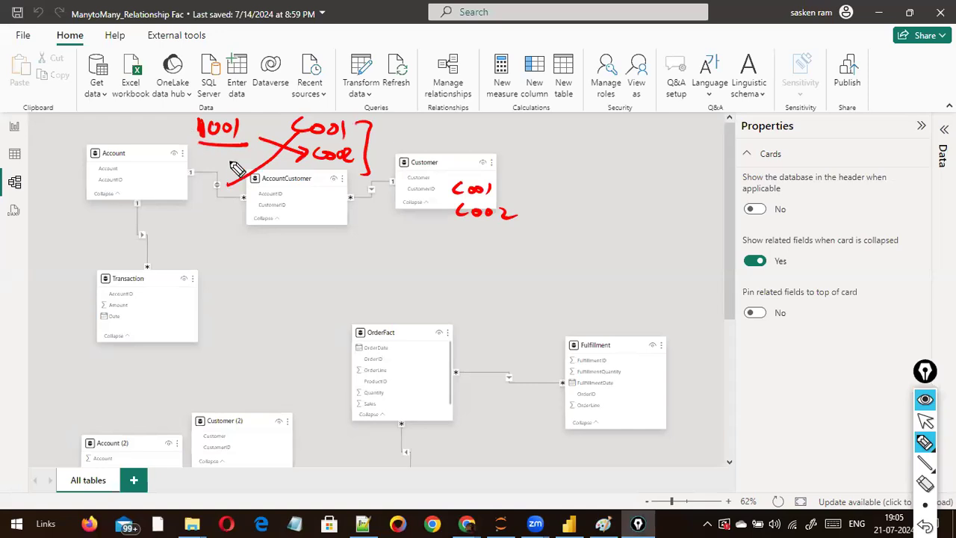
left_click_drag(246, 146, 257, 136)
mouse_move(196, 186)
left_mouse_down()
mouse_move(194, 200)
mouse_move(224, 185)
mouse_move(217, 210)
left_mouse_up()
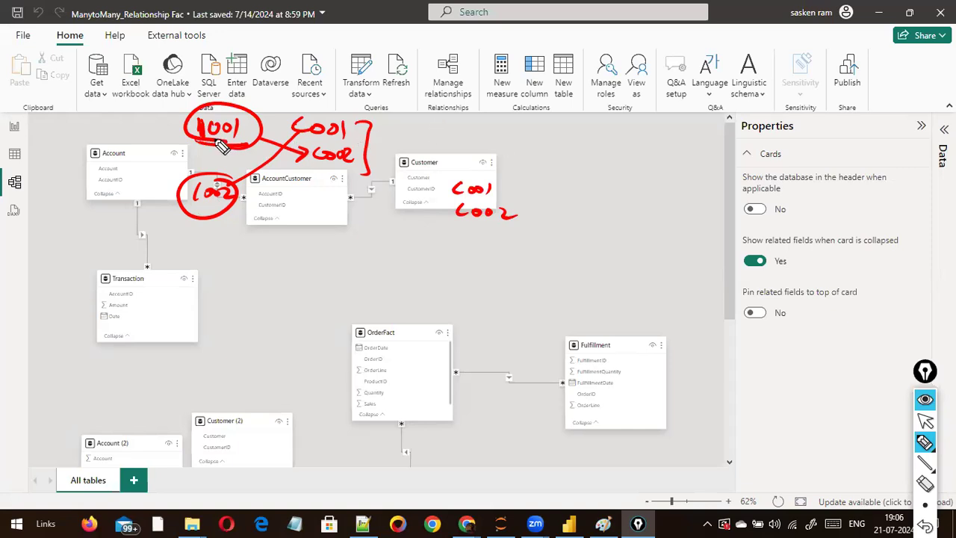
mouse_move(117, 114)
left_mouse_down()
mouse_move(115, 129)
mouse_move(128, 111)
left_mouse_up()
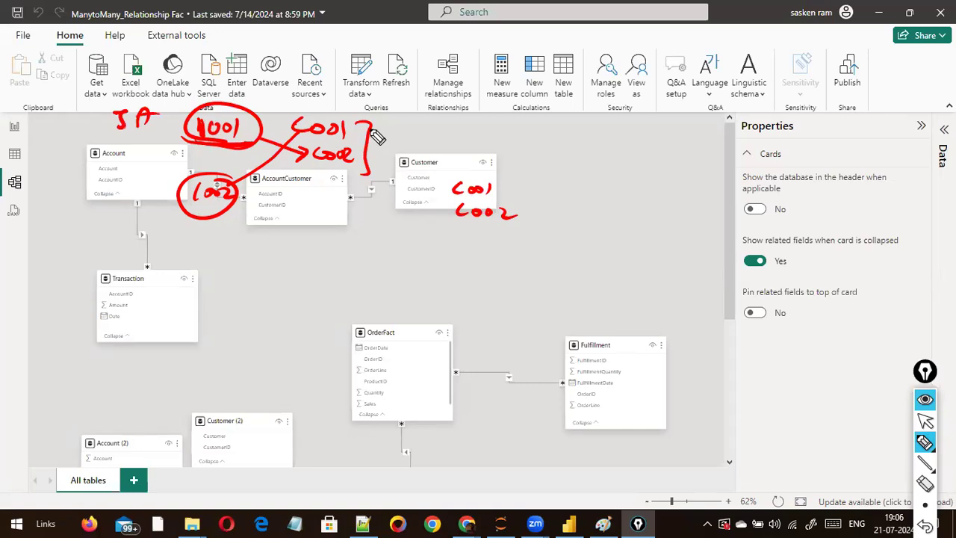
Draw arrows from both customer IDs above AccountCustomer to a handwritten 1000, circle the amount, and circle the second customer ID.
mouse_move(363, 132)
left_mouse_down()
mouse_move(398, 128)
mouse_move(382, 153)
left_mouse_up()
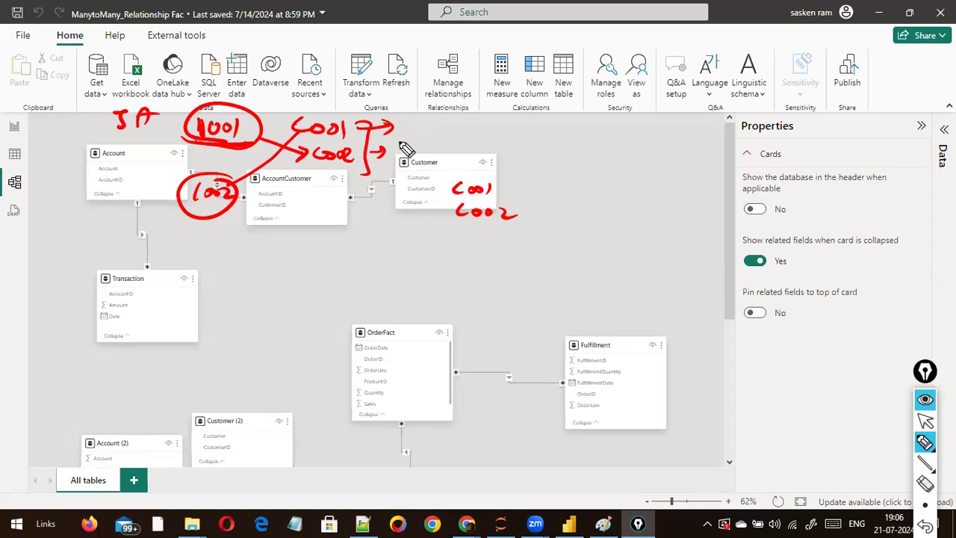
mouse_move(400, 145)
left_mouse_down()
mouse_move(400, 154)
mouse_move(439, 153)
left_mouse_up()
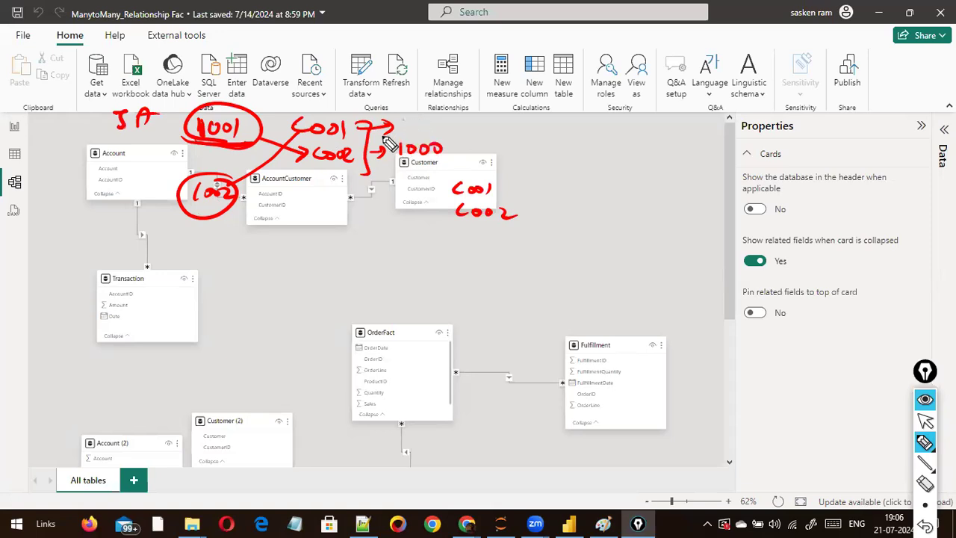
left_click_drag(407, 126, 396, 146)
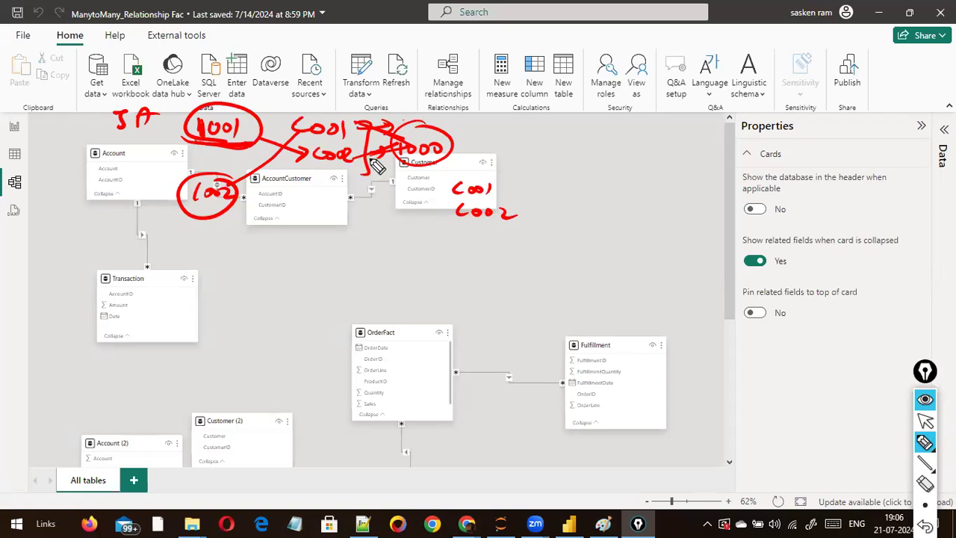
left_click_drag(365, 152, 343, 170)
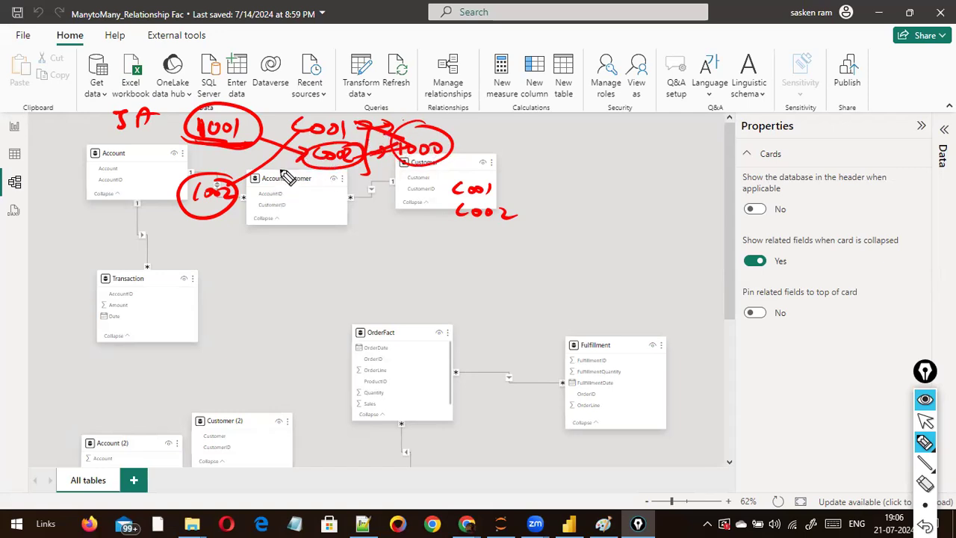
Draw an arrow from the second account ID to a handwritten, underlined 500, and circle the first customer ID above AccountCustomer.
mouse_move(243, 198)
left_mouse_down()
mouse_move(321, 214)
mouse_move(307, 221)
left_mouse_up()
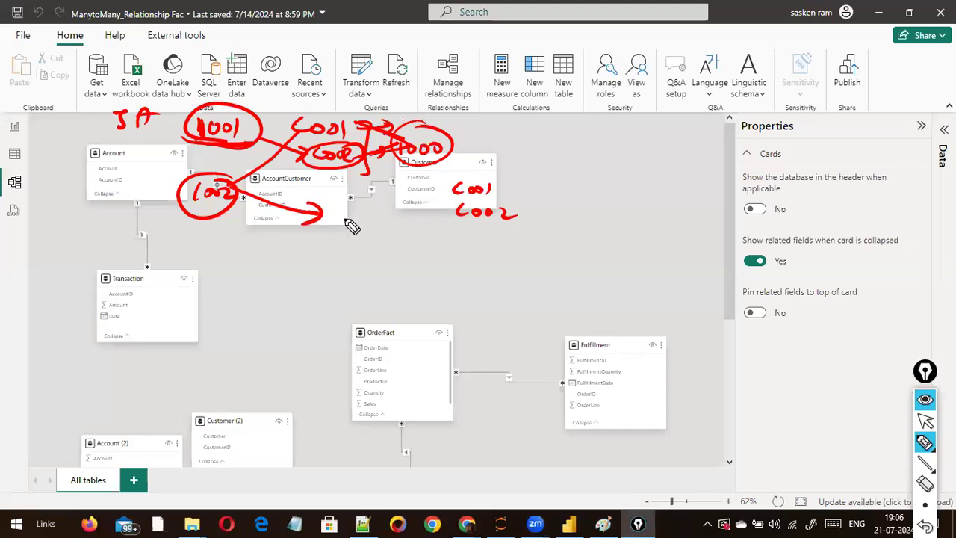
mouse_move(339, 213)
left_mouse_down()
mouse_move(354, 226)
mouse_move(385, 226)
mouse_move(364, 236)
mouse_move(389, 238)
left_mouse_up()
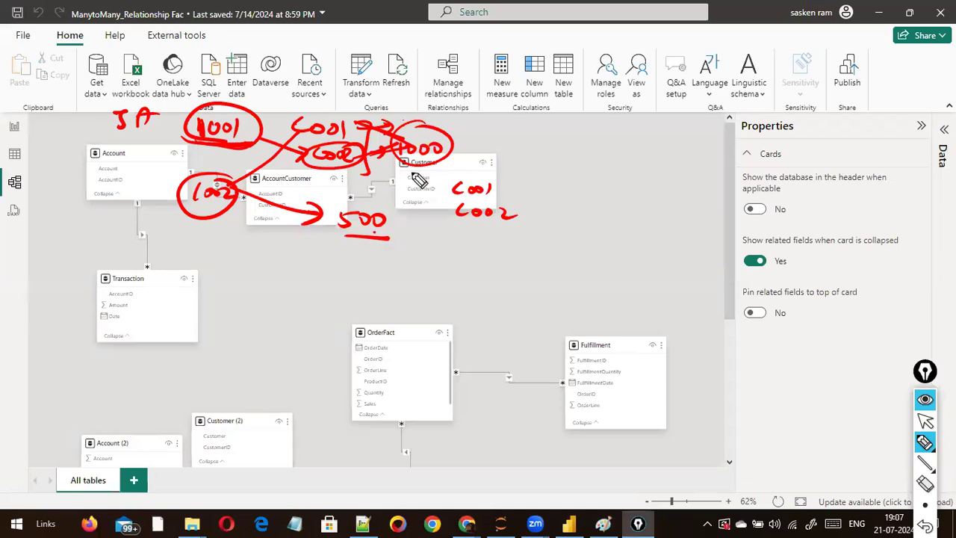
mouse_move(287, 133)
left_mouse_down()
mouse_move(384, 133)
mouse_move(369, 131)
left_mouse_up()
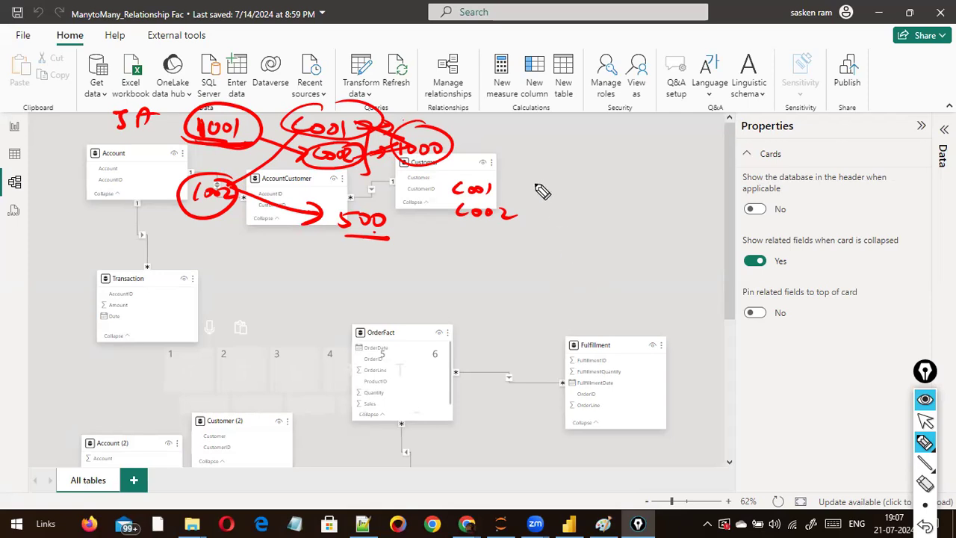
Write 1500 and 1000 beside the two customer IDs at Customer, underline the amounts, and add a tick to each.
mouse_move(535, 177)
left_mouse_down()
mouse_move(536, 193)
mouse_move(585, 183)
left_mouse_up()
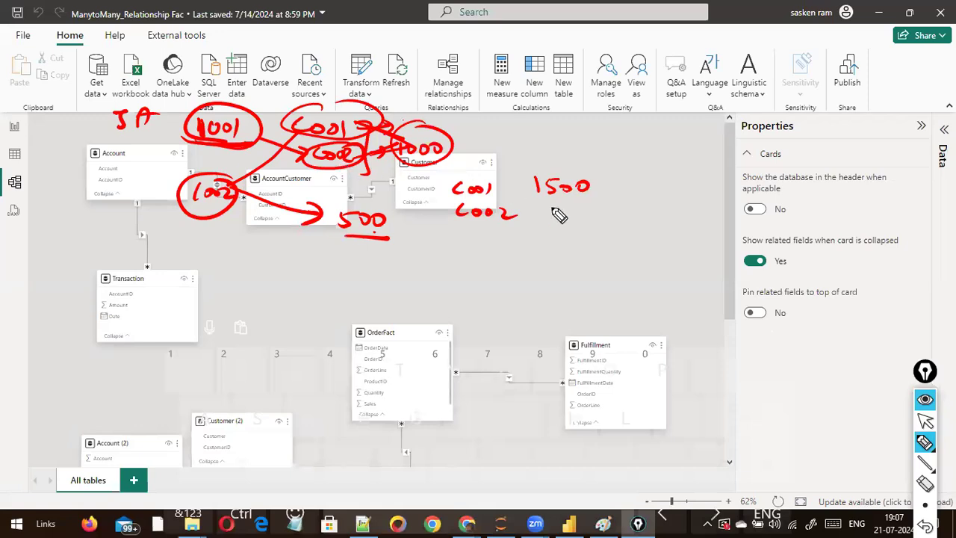
mouse_move(545, 206)
left_mouse_down()
mouse_move(559, 216)
mouse_move(586, 211)
left_mouse_up()
left_click_drag(534, 234, 586, 230)
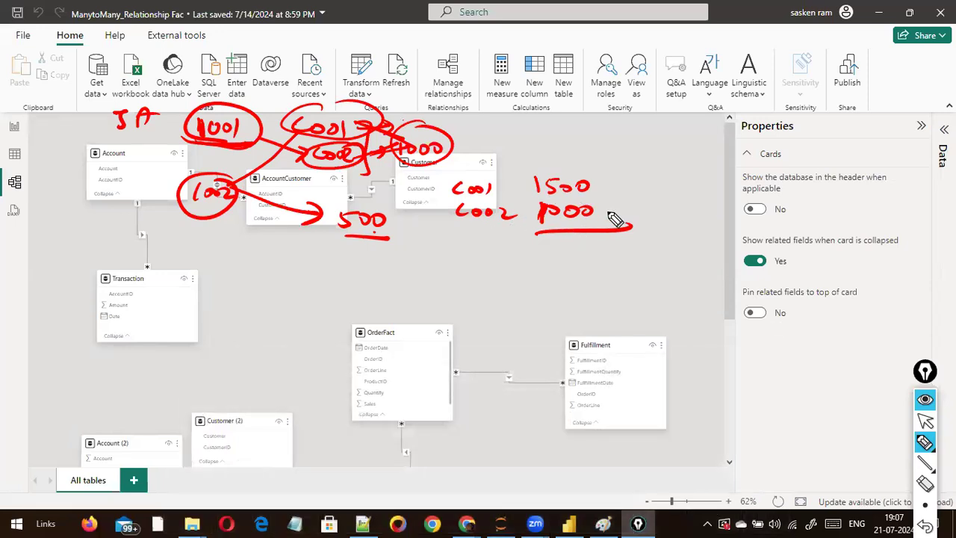
left_click_drag(654, 206, 609, 221)
left_click_drag(628, 177, 586, 187)
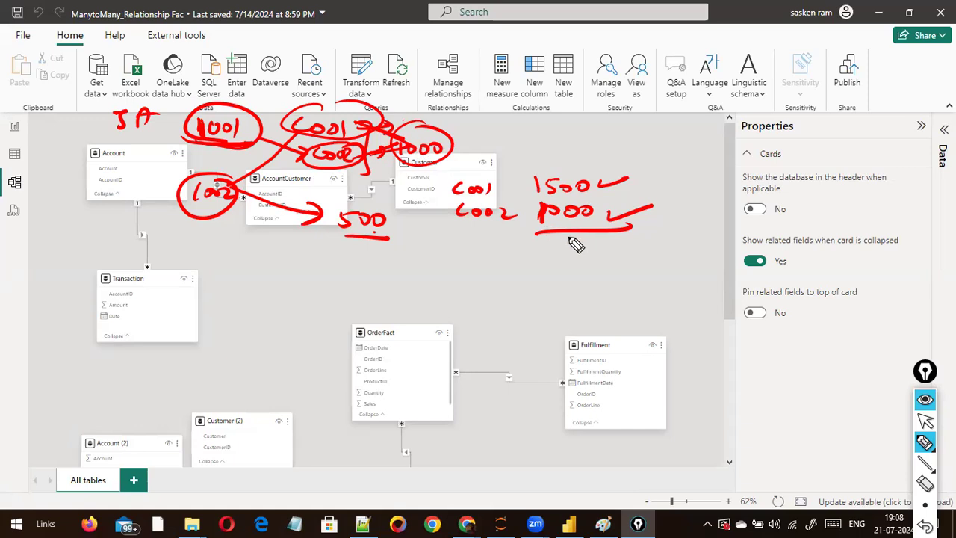
Handwrite both account IDs beside Transaction with the amounts 1000 and 500, overwriting the second amount's leading digits to correct it.
mouse_move(225, 261)
left_mouse_down()
mouse_move(226, 276)
mouse_move(239, 263)
mouse_move(264, 273)
mouse_move(230, 309)
left_mouse_up()
left_click_drag(241, 299, 283, 306)
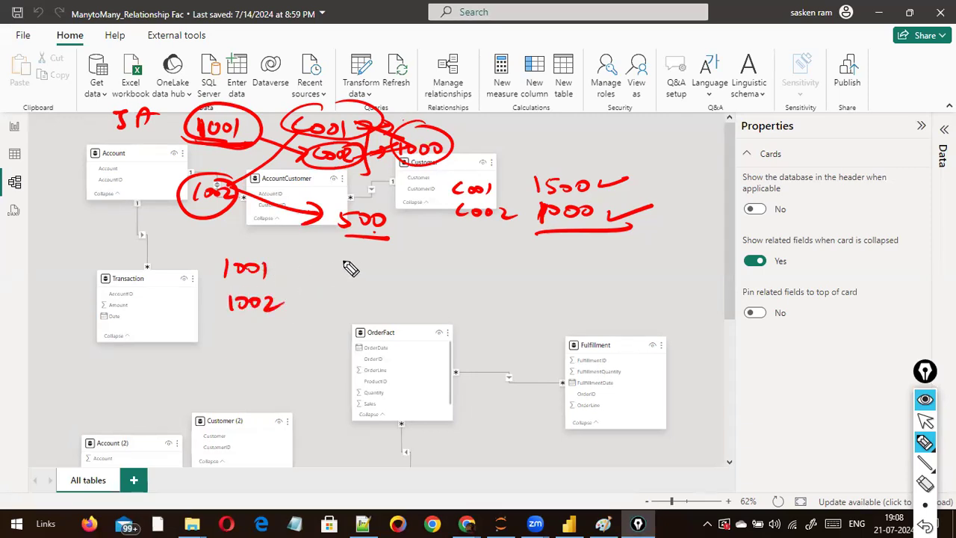
mouse_move(325, 261)
left_mouse_down()
mouse_move(326, 275)
mouse_move(340, 262)
mouse_move(370, 262)
left_mouse_up()
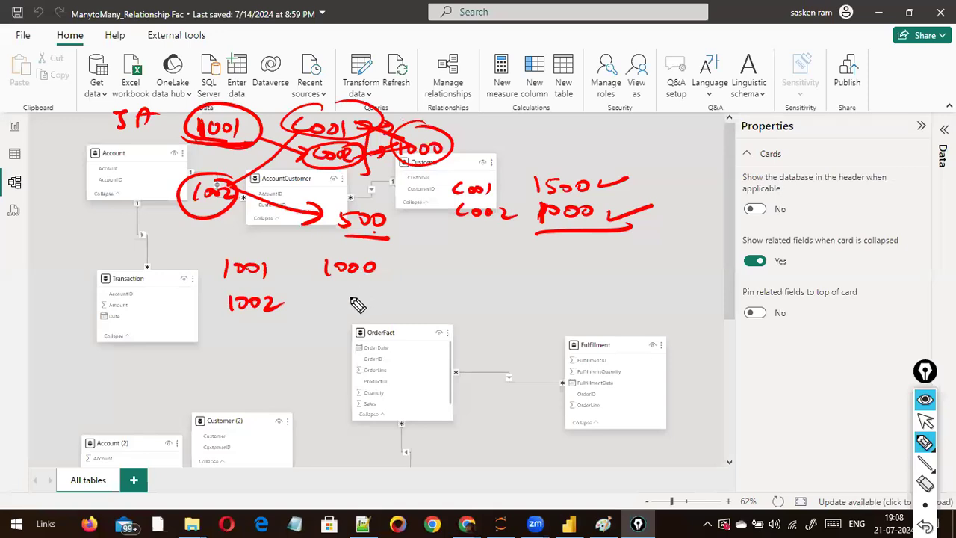
mouse_move(335, 297)
left_mouse_down()
mouse_move(348, 320)
mouse_move(365, 301)
left_mouse_up()
left_click_drag(370, 298, 359, 308)
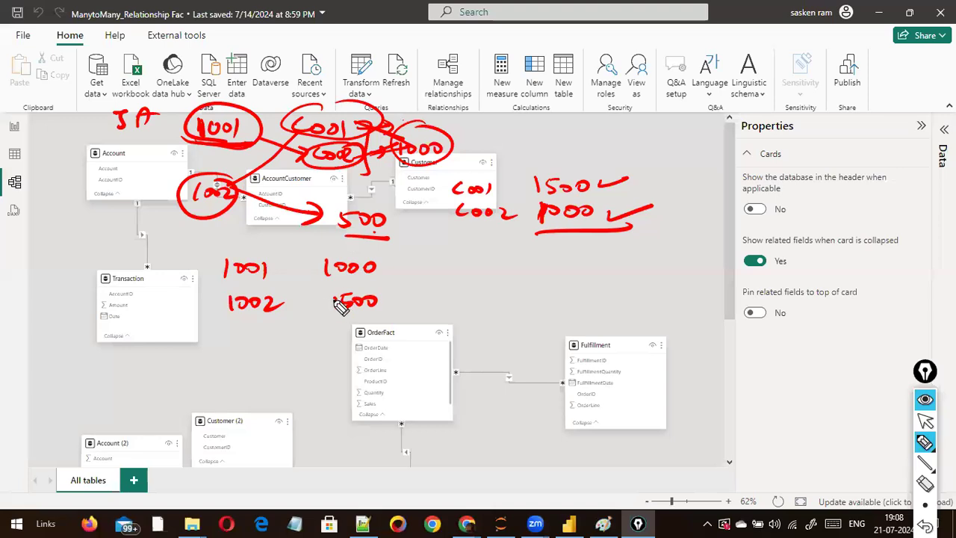
mouse_move(342, 299)
left_mouse_down()
mouse_move(330, 316)
mouse_move(357, 296)
left_mouse_up()
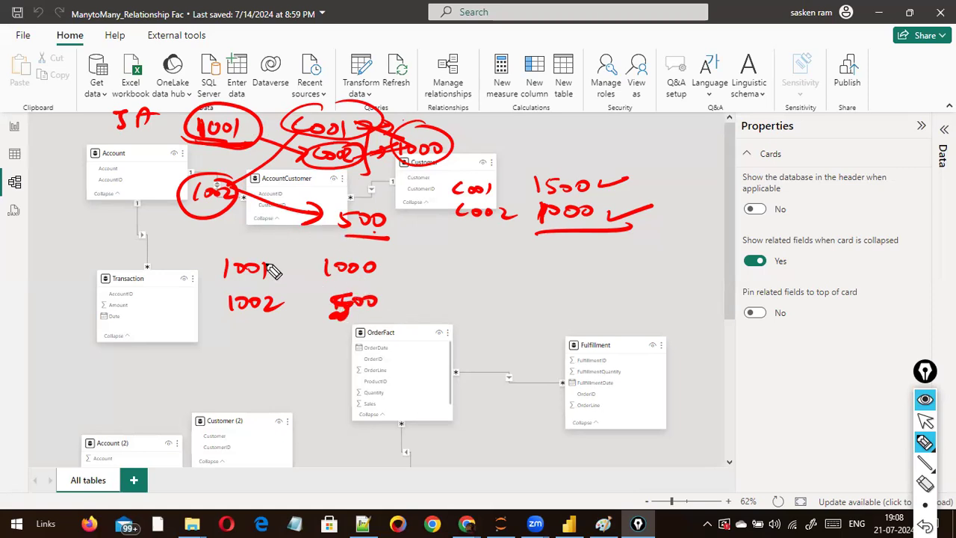
Outline the account amounts and the customer amounts in separate boxes, and tick the account box.
mouse_move(211, 242)
left_mouse_down()
mouse_move(438, 322)
mouse_move(295, 237)
left_mouse_up()
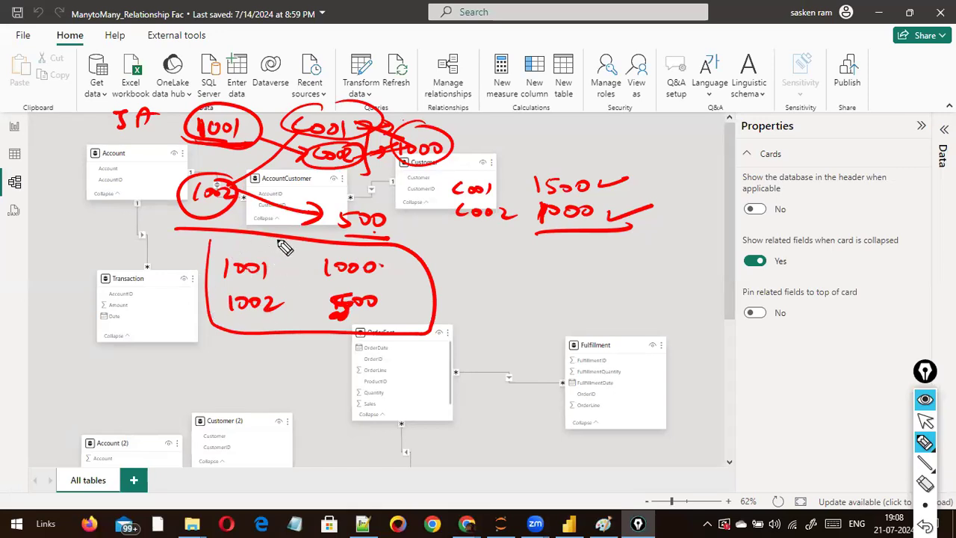
mouse_move(446, 170)
left_mouse_down()
mouse_move(605, 264)
mouse_move(666, 212)
mouse_move(539, 161)
mouse_move(549, 202)
mouse_move(467, 182)
left_mouse_up()
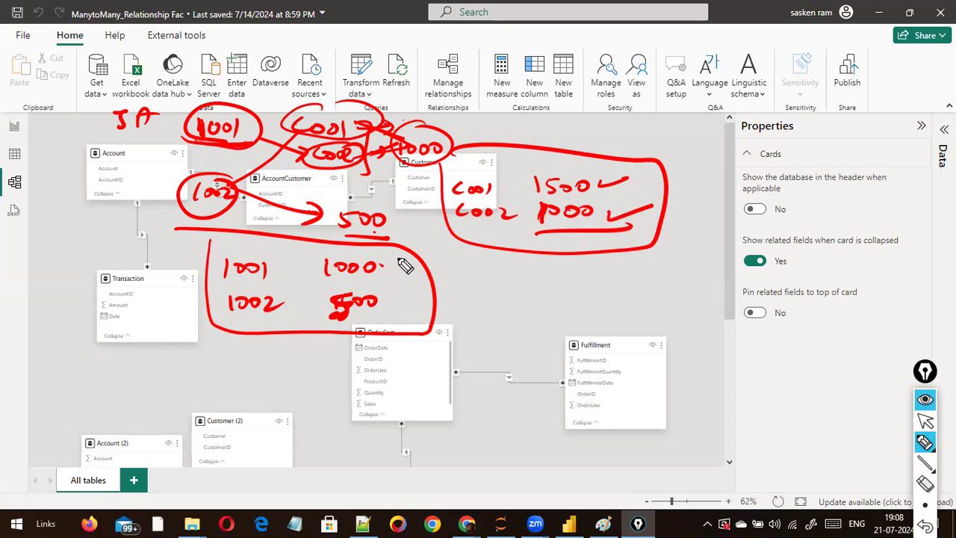
left_click_drag(491, 276, 409, 278)
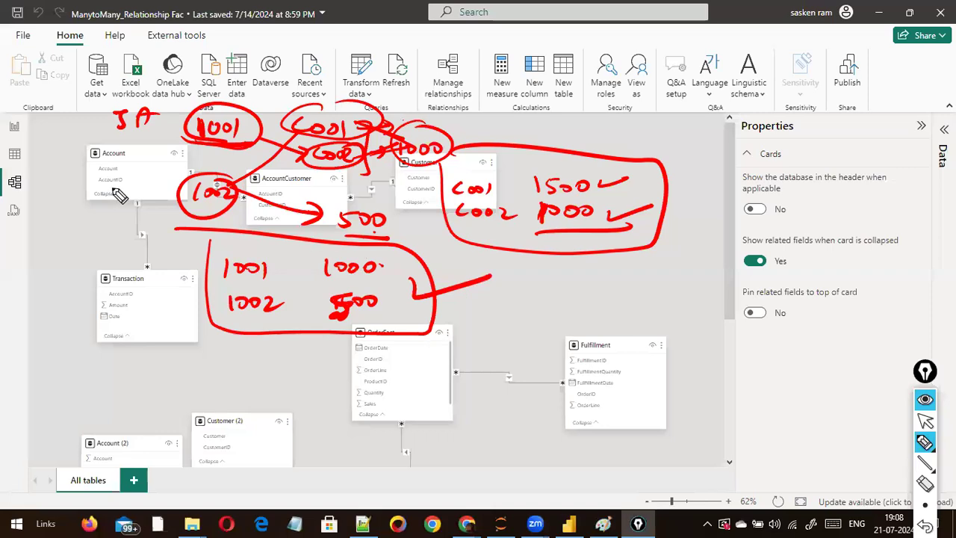
Draw a curved arrow from Account to Transaction, and clear all the annotations from the model view.
mouse_move(75, 166)
left_mouse_down()
mouse_move(93, 278)
mouse_move(70, 285)
left_mouse_up()
left_click_drag(101, 286, 99, 251)
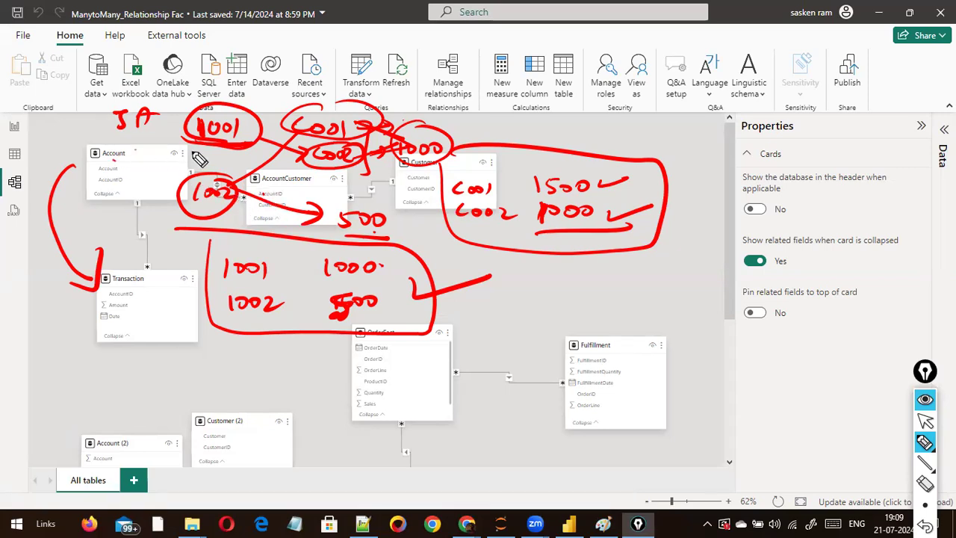
key("ctrl+shift+c")
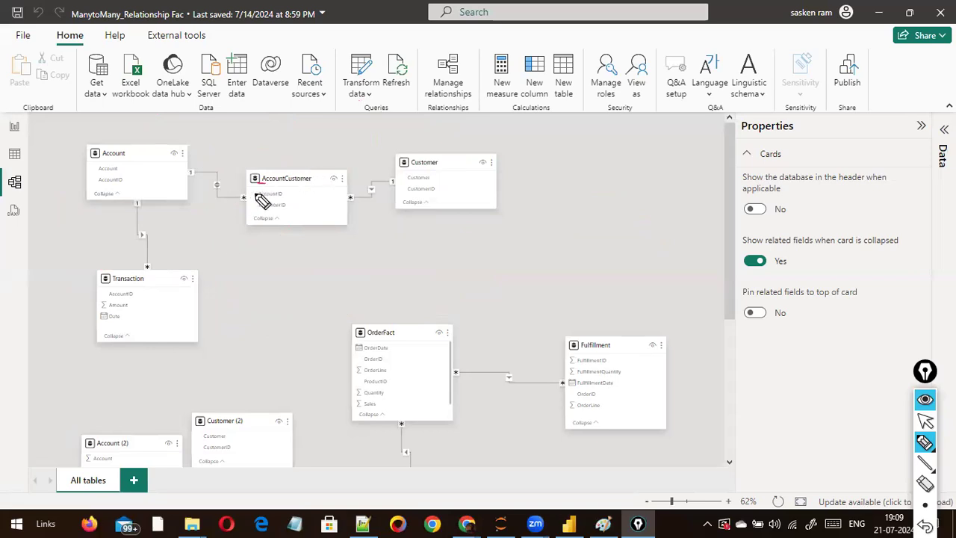
Trace the filter path with arrows from Customer through AccountCustomer and Account to Transaction, circling the Account–AccountCustomer filter direction and linking Customer directly to Transaction.
left_click_drag(254, 190, 168, 160)
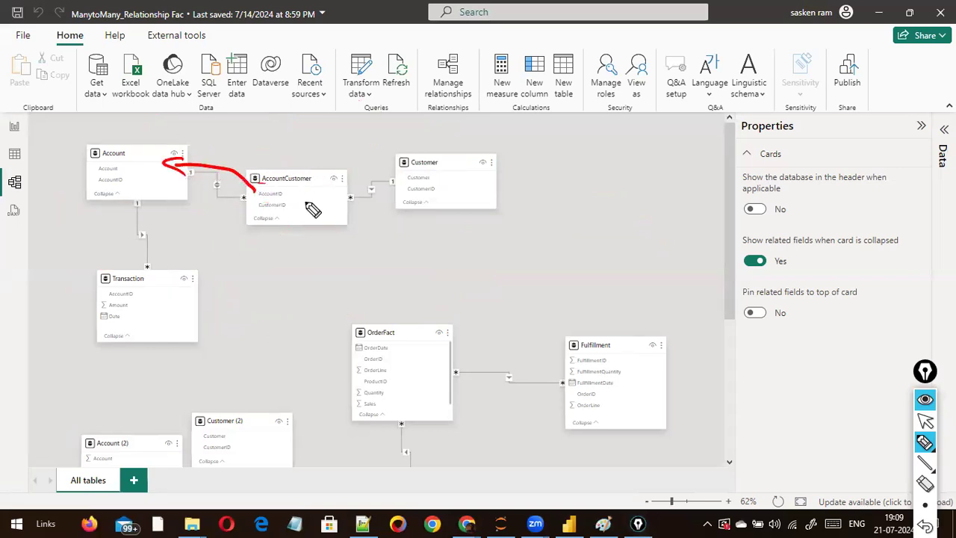
mouse_move(401, 194)
left_mouse_down()
mouse_move(311, 199)
mouse_move(312, 212)
left_mouse_up()
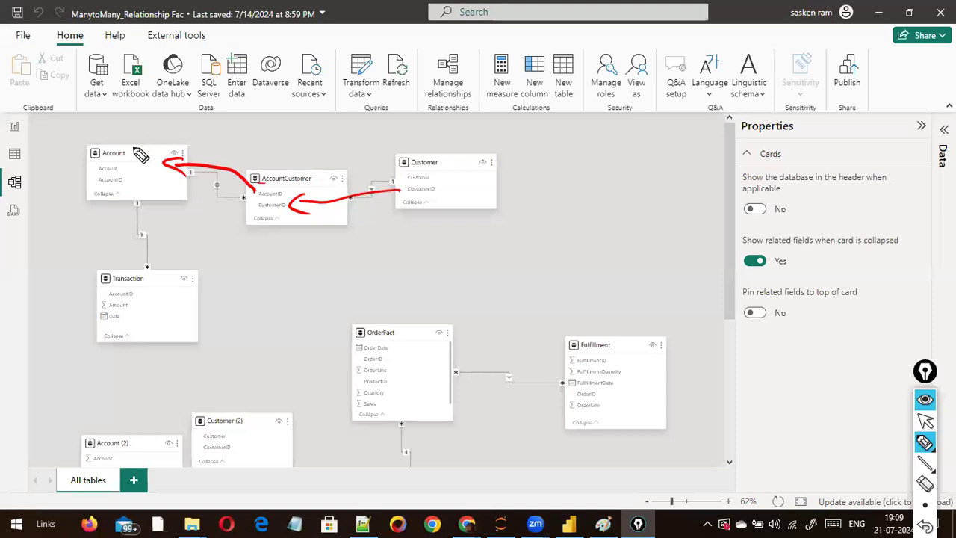
left_click_drag(214, 192, 243, 191)
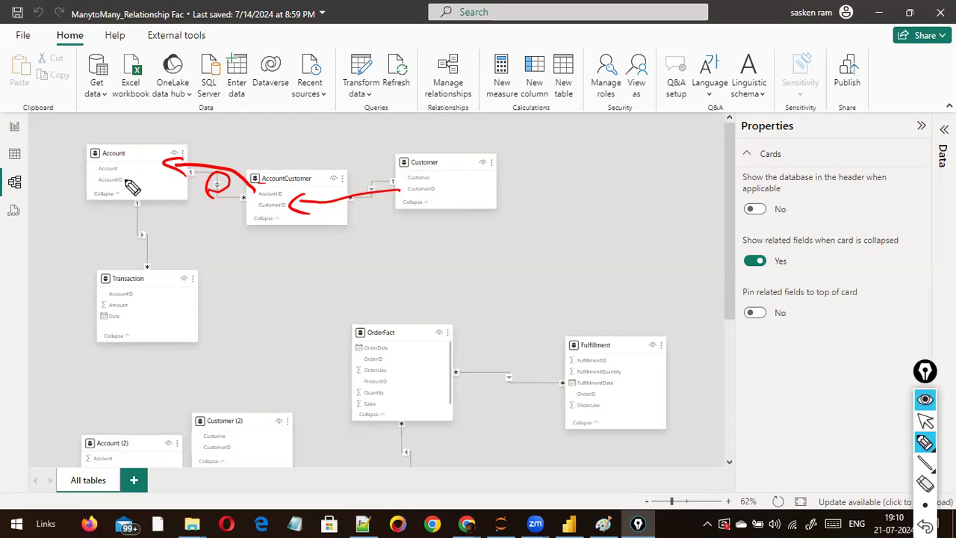
mouse_move(130, 182)
left_mouse_down()
mouse_move(165, 197)
mouse_move(168, 255)
mouse_move(164, 284)
left_mouse_up()
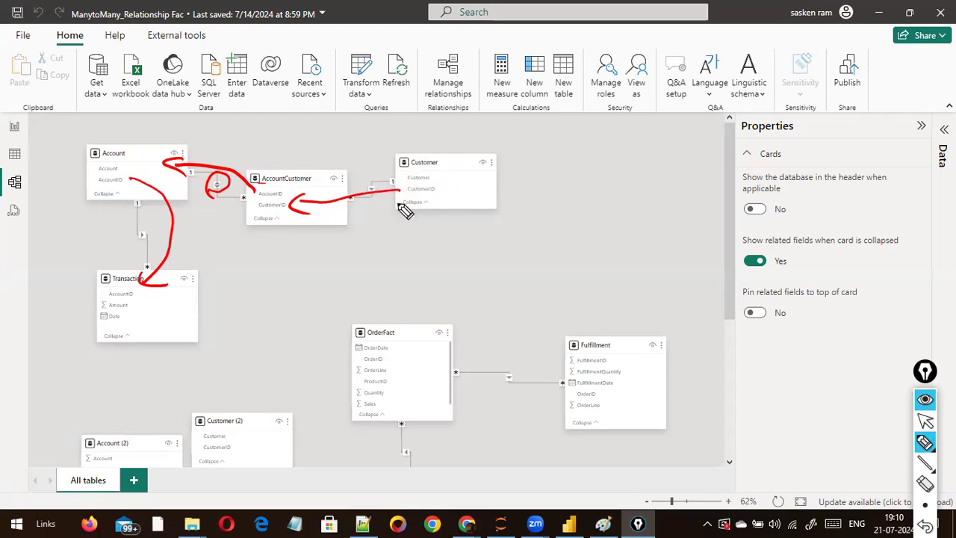
mouse_move(400, 192)
left_mouse_down()
mouse_move(294, 162)
mouse_move(178, 169)
mouse_move(114, 209)
mouse_move(109, 273)
left_mouse_up()
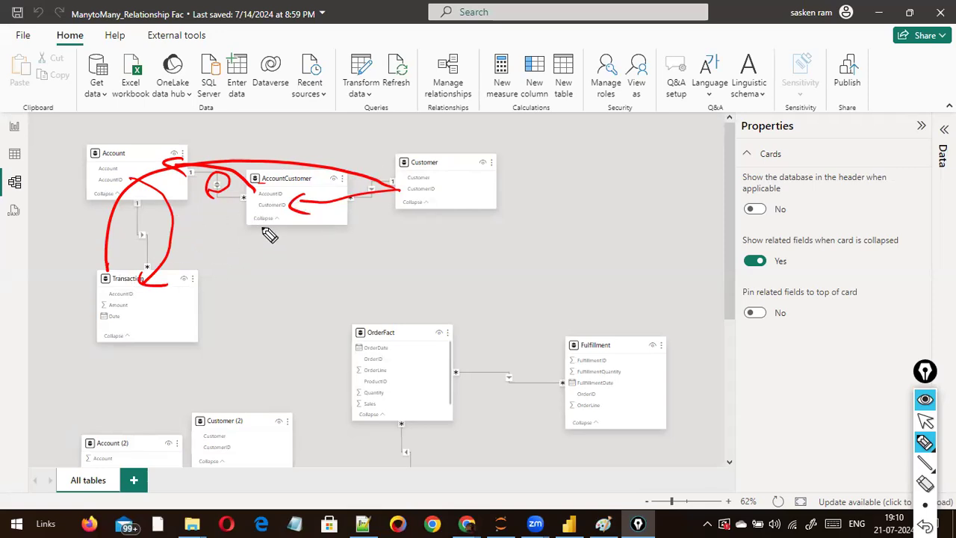
Clear the arrows and handwrite "bridge" in red above the AccountCustomer table.
key("Escape")
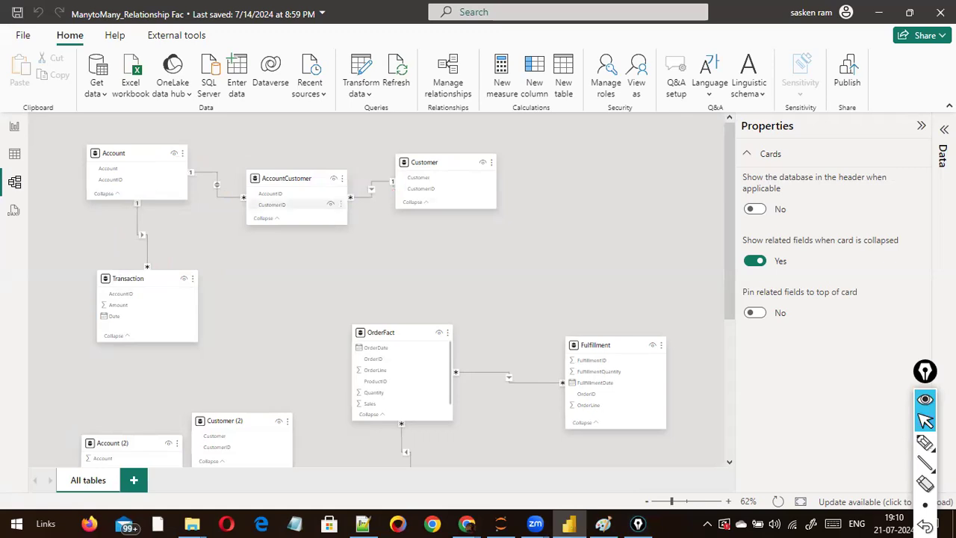
key("ctrl+shift+p")
mouse_move(262, 154)
left_mouse_down()
mouse_move(260, 130)
mouse_move(289, 157)
mouse_move(328, 155)
left_mouse_up()
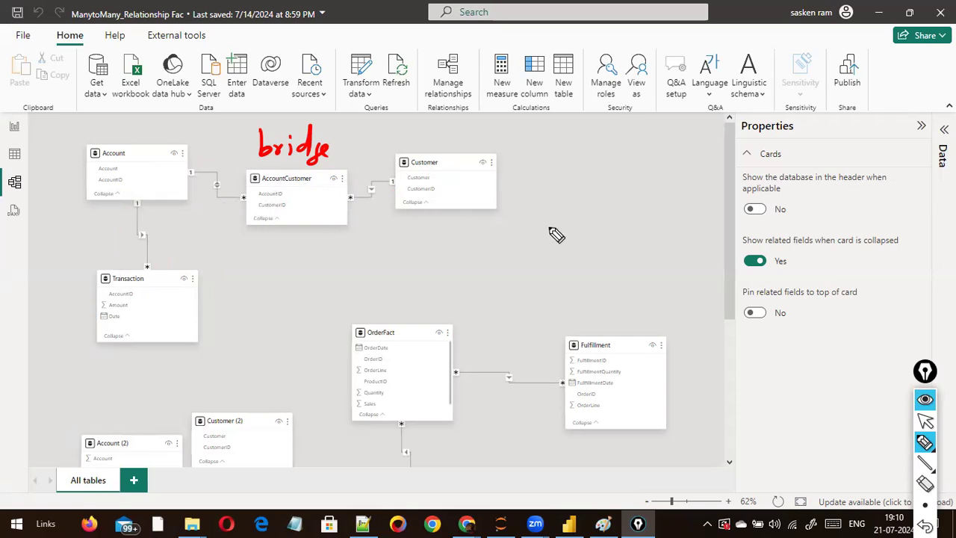
Sketch a small schema beside Customer with a boxed sales fact table joined by lines to handwritten Customer and Location labels.
mouse_move(629, 227)
left_mouse_down()
mouse_move(619, 256)
mouse_move(634, 273)
mouse_move(679, 234)
mouse_move(580, 256)
mouse_move(596, 260)
mouse_move(602, 247)
mouse_move(622, 257)
mouse_move(636, 245)
mouse_move(644, 262)
mouse_move(663, 245)
left_mouse_up()
mouse_move(669, 155)
left_mouse_down()
mouse_move(669, 174)
mouse_move(697, 176)
left_mouse_up()
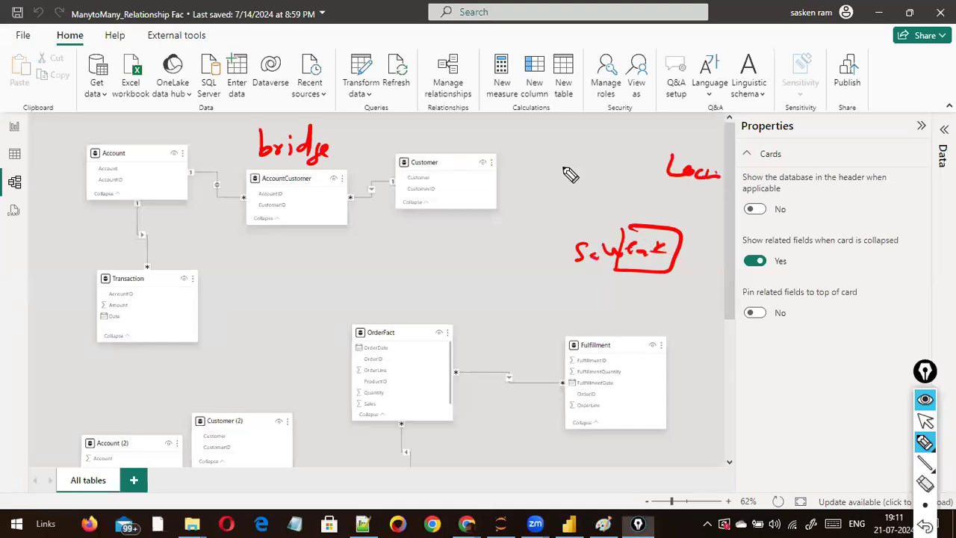
mouse_move(554, 157)
left_mouse_down()
mouse_move(568, 177)
mouse_move(613, 154)
left_mouse_up()
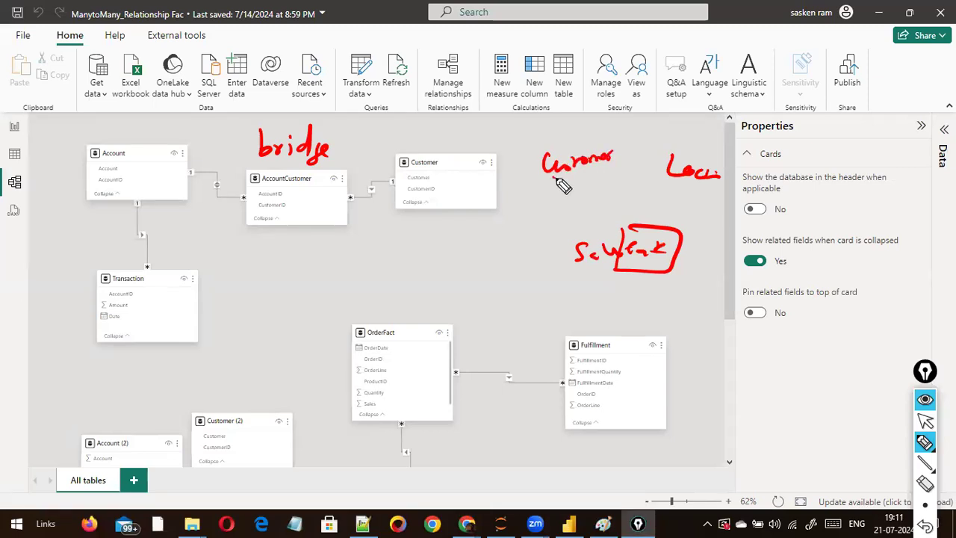
left_click_drag(635, 244, 587, 173)
left_click_drag(672, 228, 709, 179)
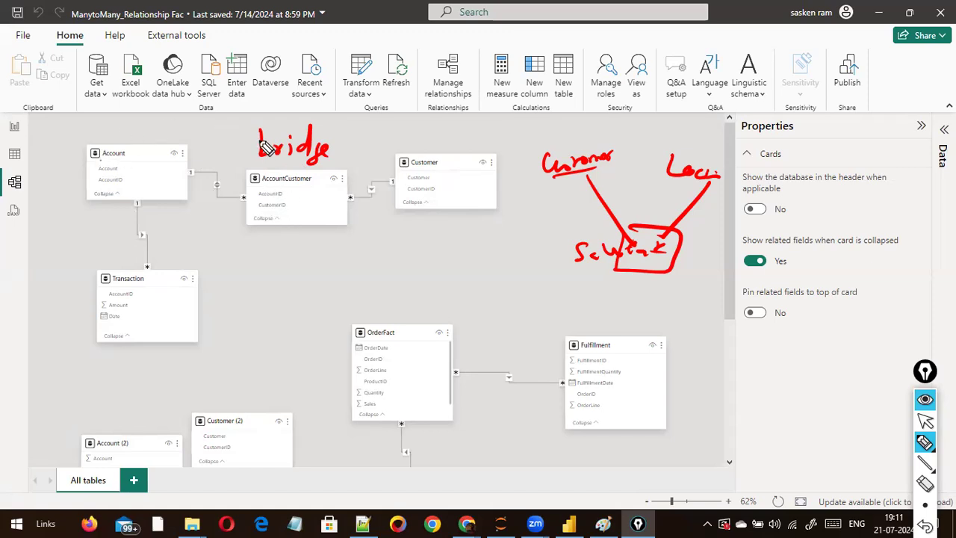
Clear the handwritten annotations from the screen and return Epic Pen to cursor mode.
left_click(298, 214)
key("ctrl+delete")
key("ctrl+shift+1")
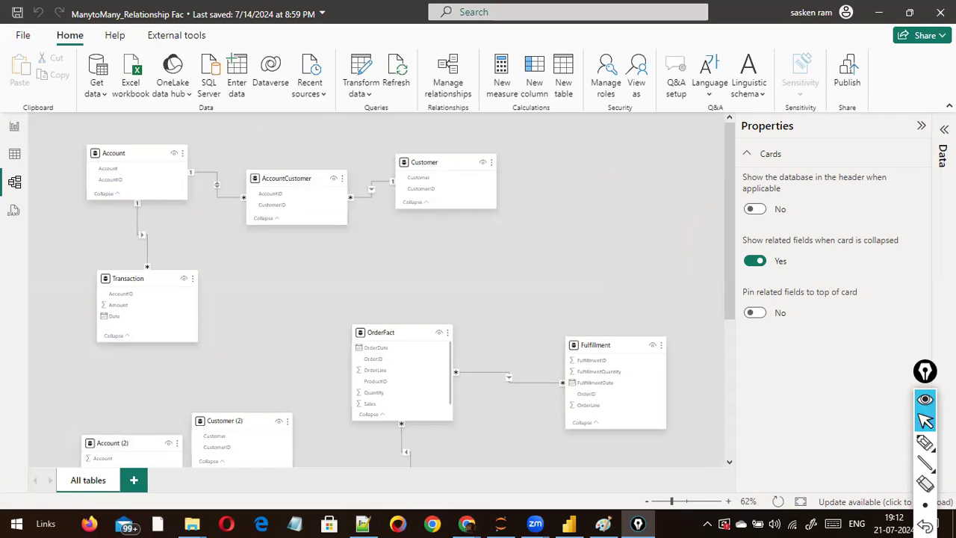
Examine the rows of the Account and Customer tables in table view.
left_click(14, 153)
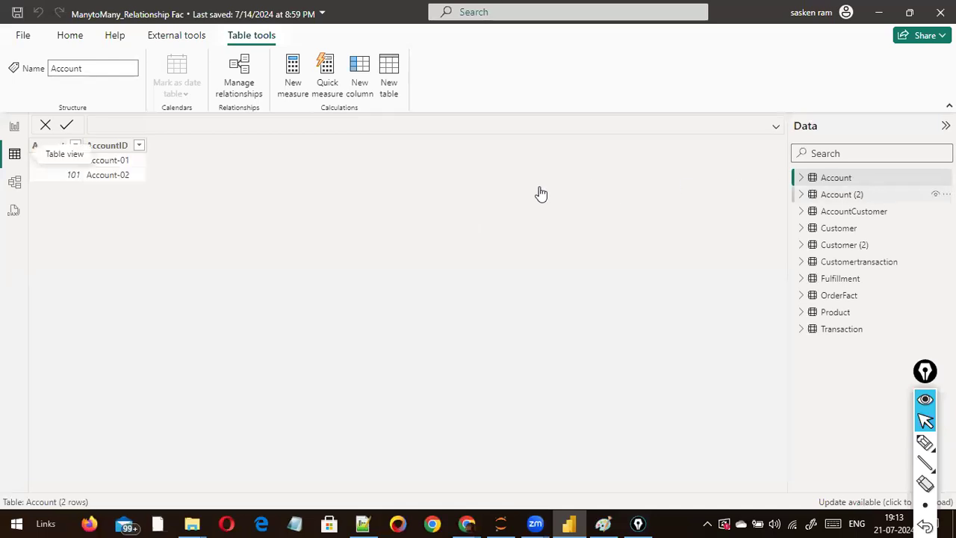
left_click(26, 182)
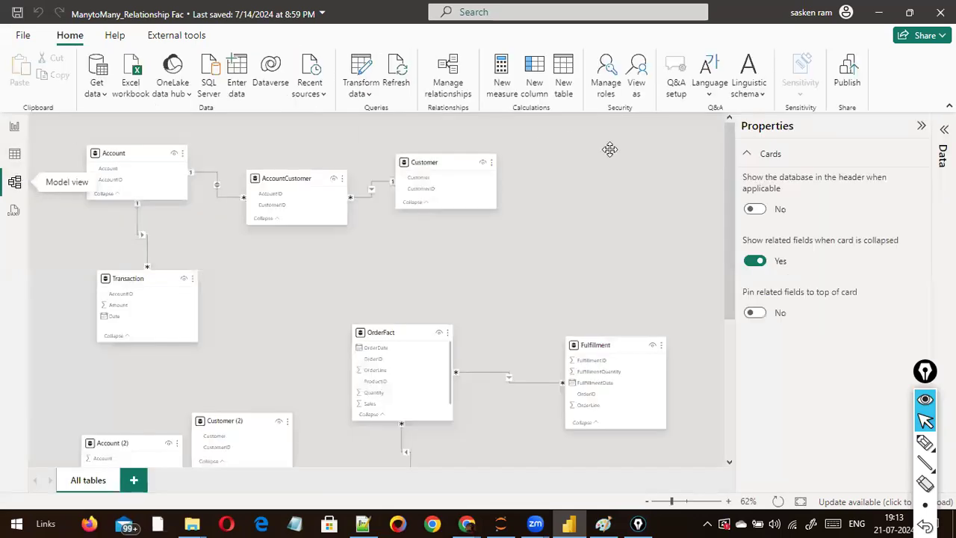
left_click(15, 153)
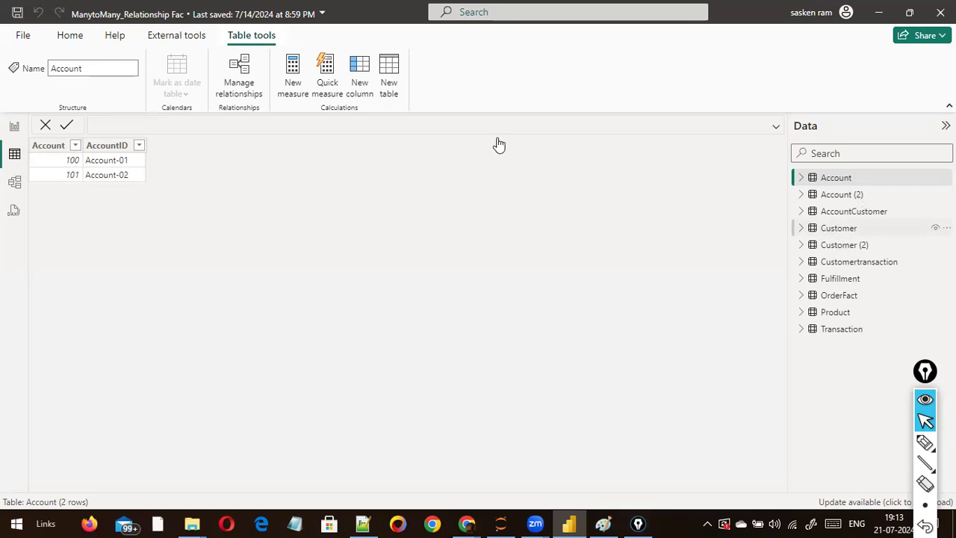
left_click(829, 228)
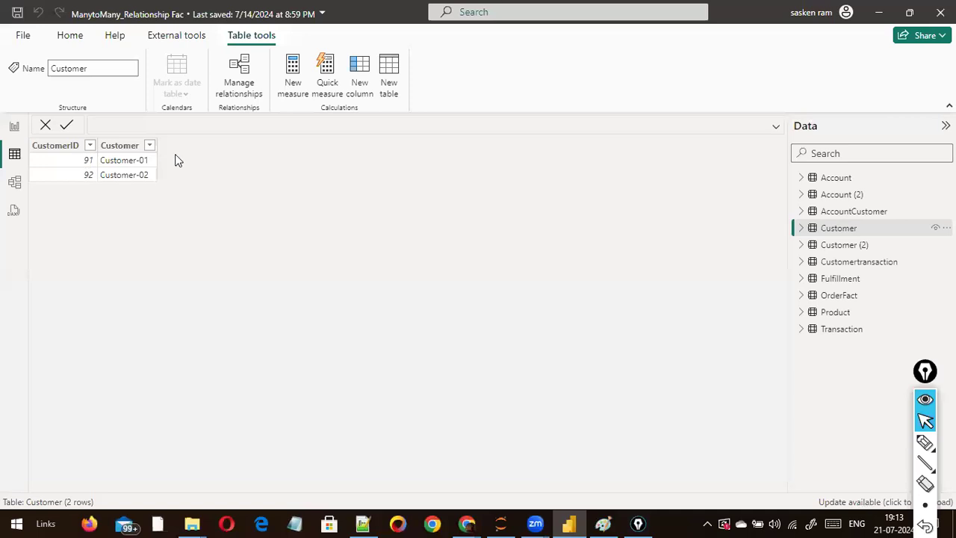
left_click(837, 179)
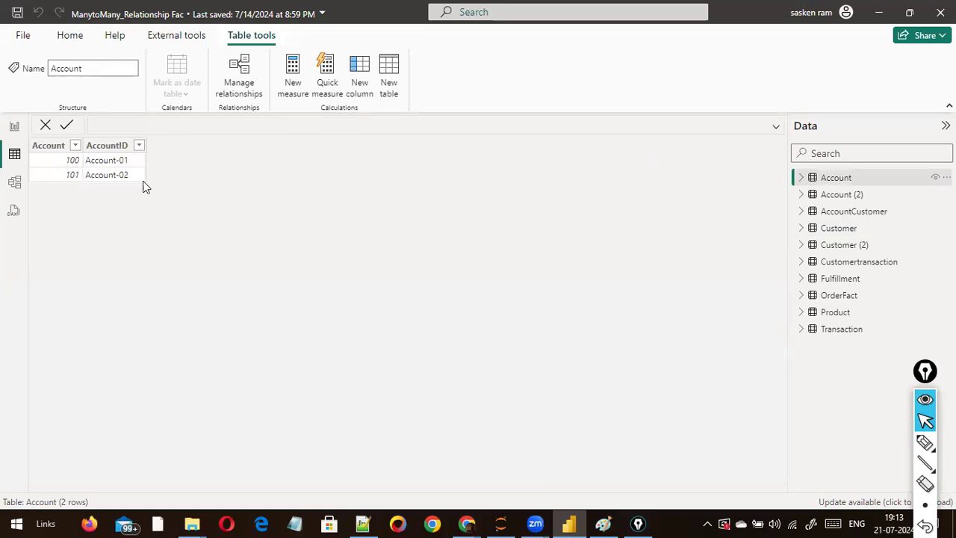
Review the rows of the Customer, Transaction and AccountCustomer tables, and check how they are related in model view.
left_click(829, 228)
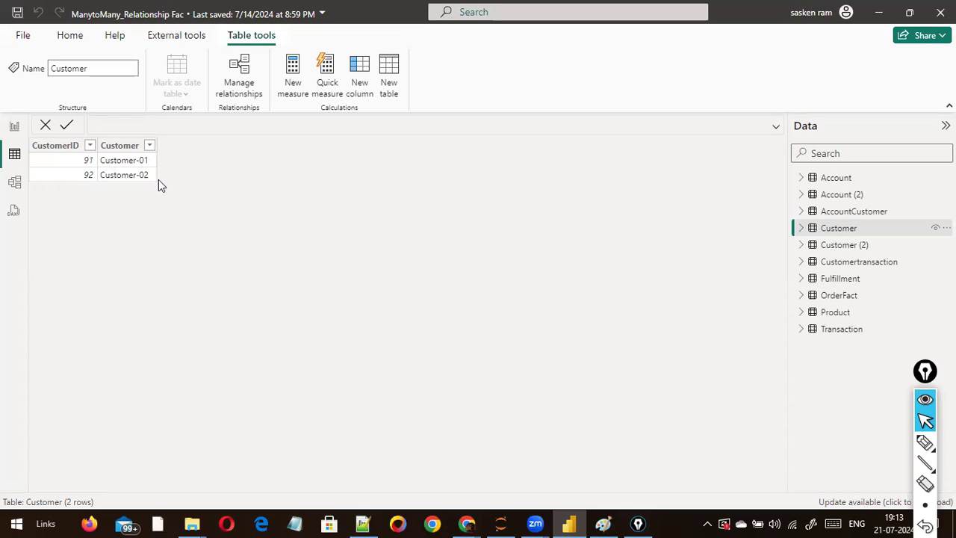
left_click(840, 332)
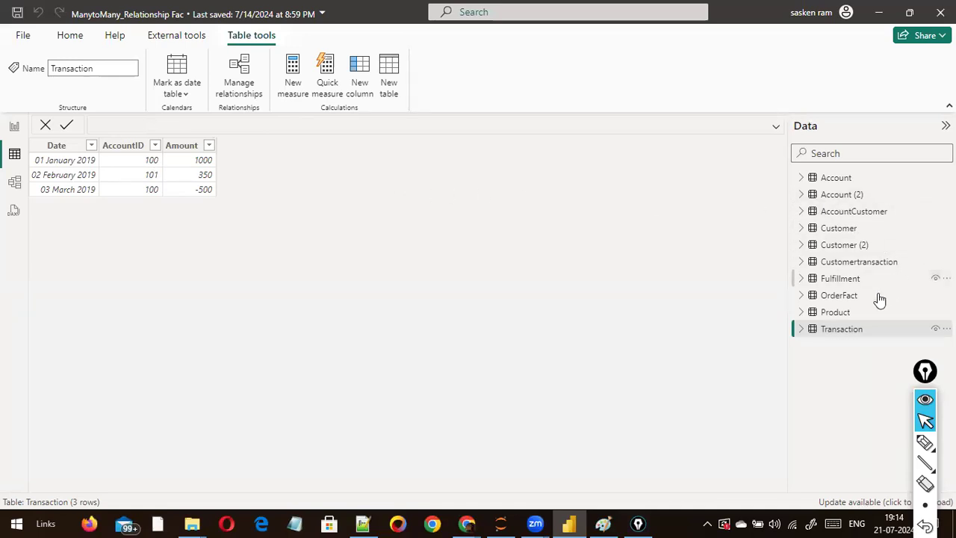
left_click(852, 216)
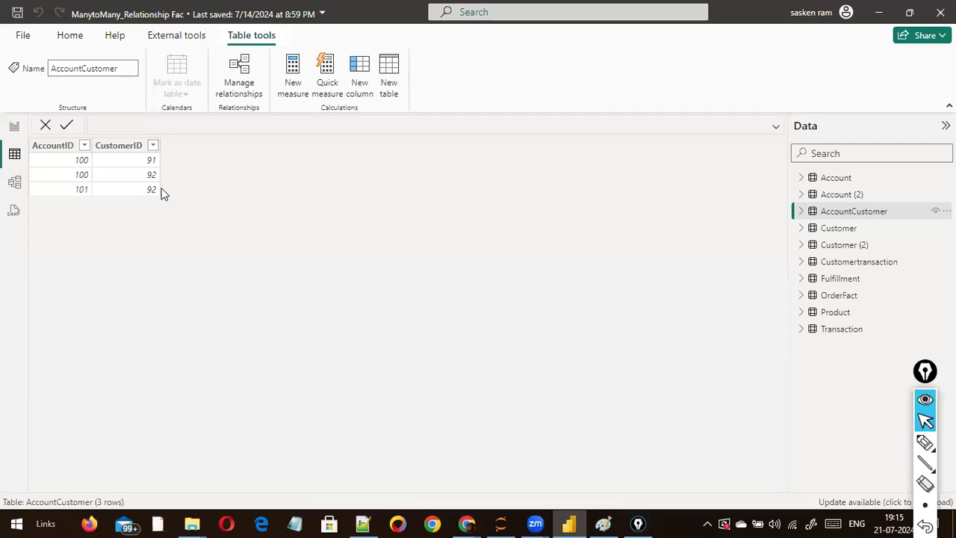
left_click(21, 189)
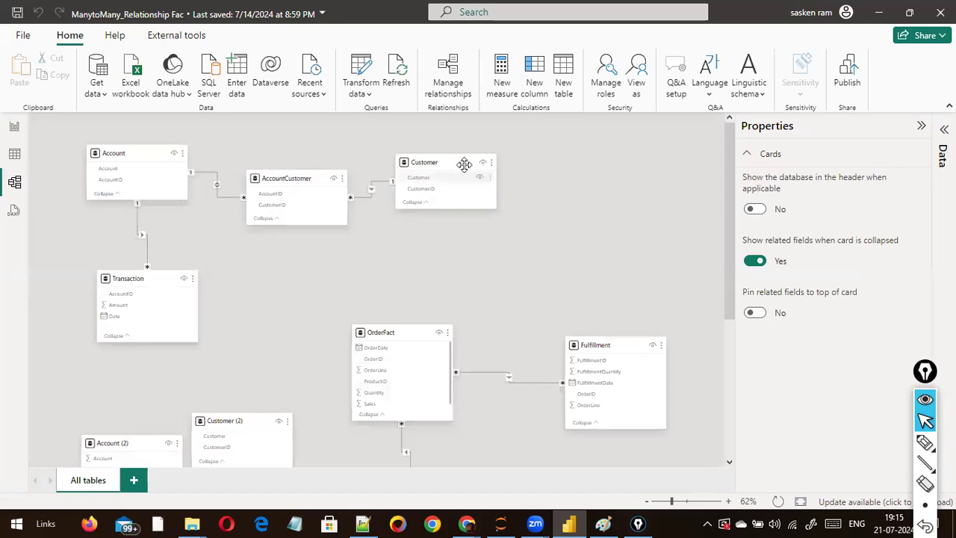
mouse_move(453, 166)
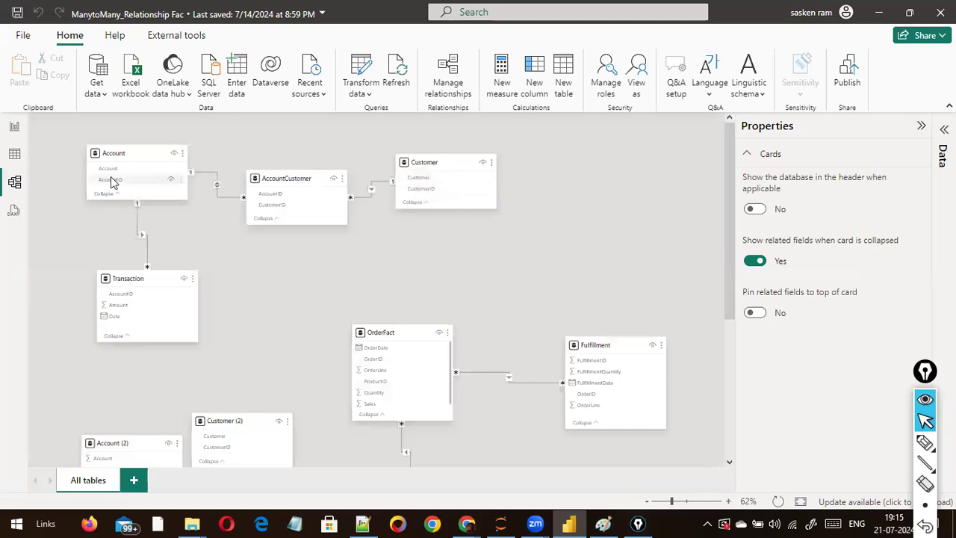
Examine the Account amount, Customer amount and Account ID table visuals on the Duplicate of Page 4 report page.
left_click(13, 125)
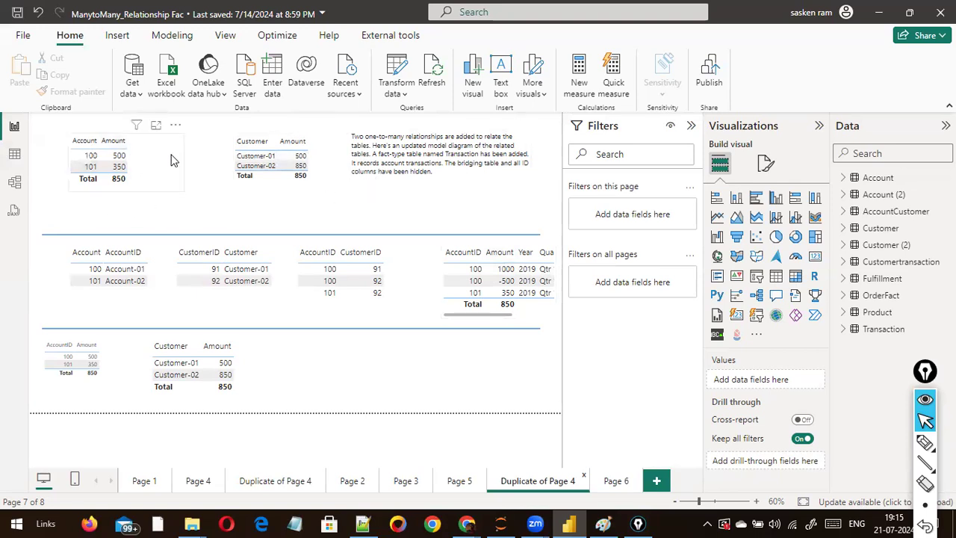
left_click(126, 166)
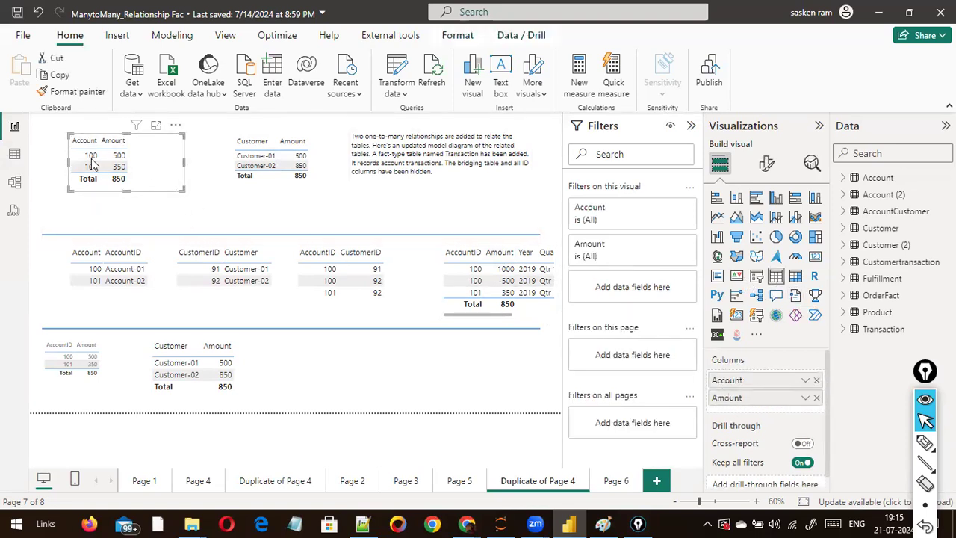
left_click(251, 191)
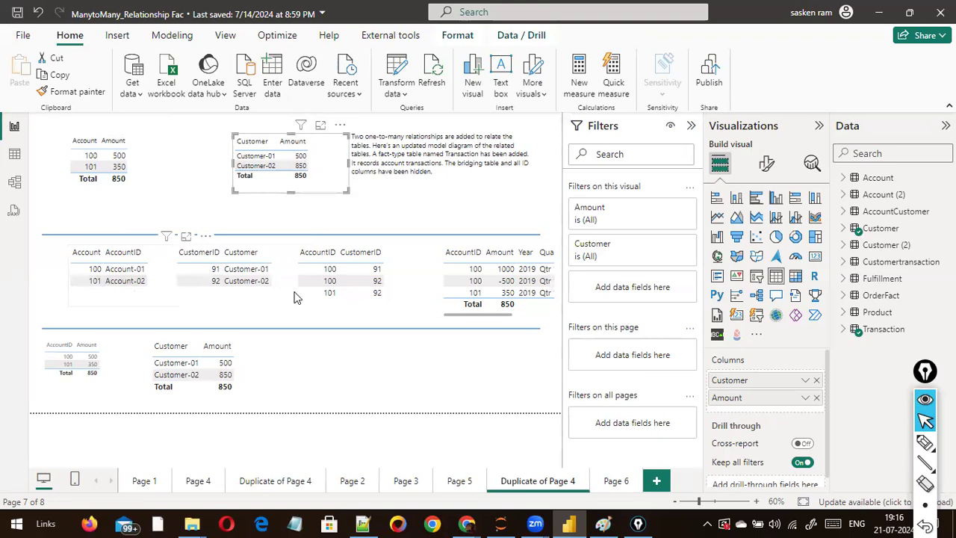
left_click(164, 297)
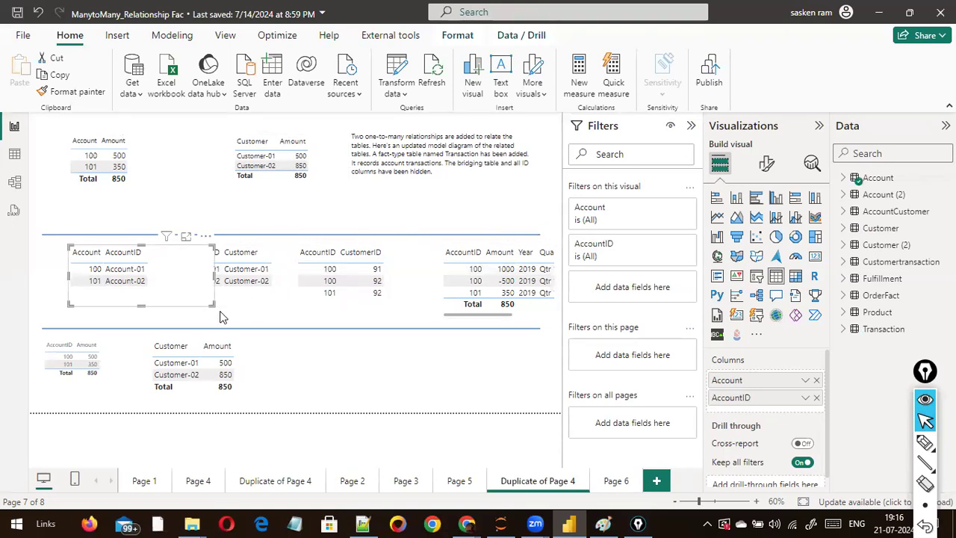
left_click(321, 188)
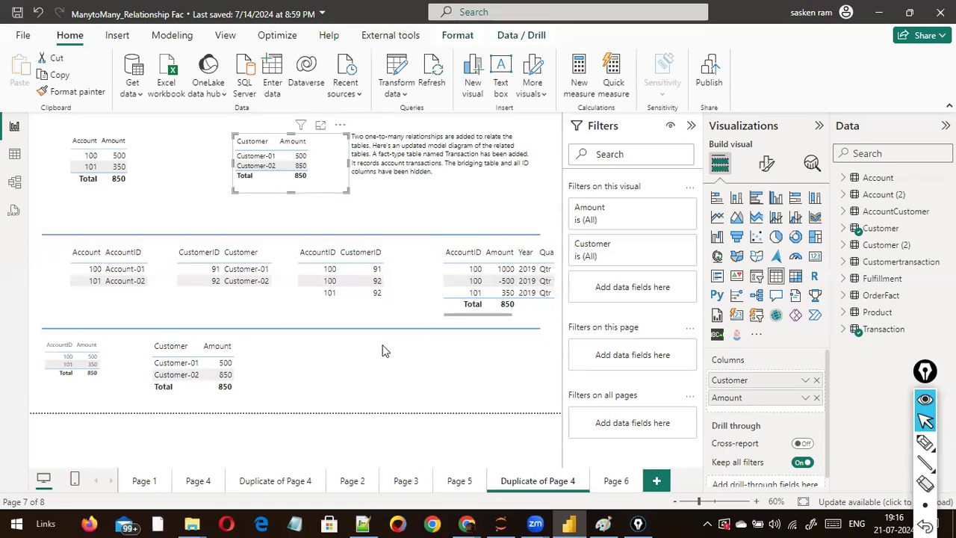
With the red pen, tick CustomerIDs 91 and 92 in the bridge table and circle AccountIDs 100 and 101.
key("ctrl+shift+h")
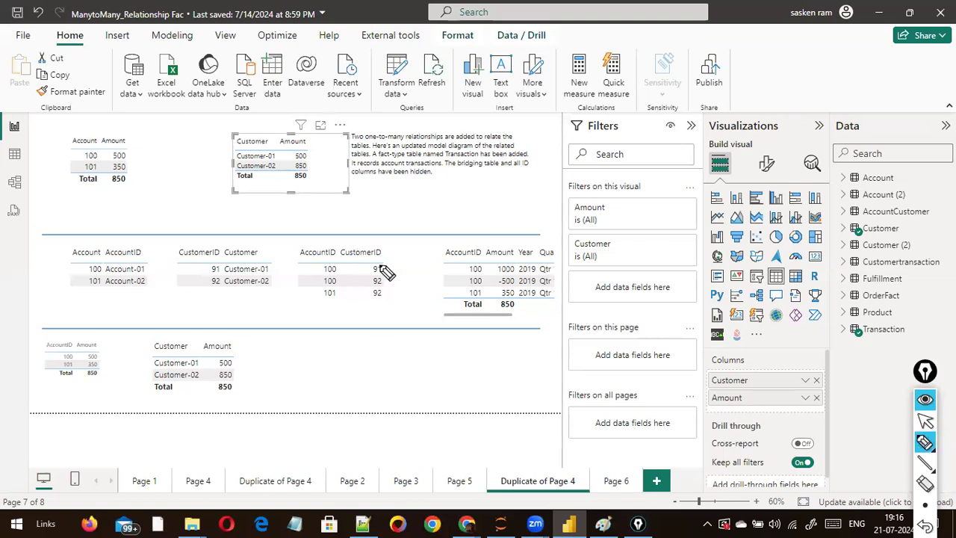
left_click_drag(385, 265, 409, 260)
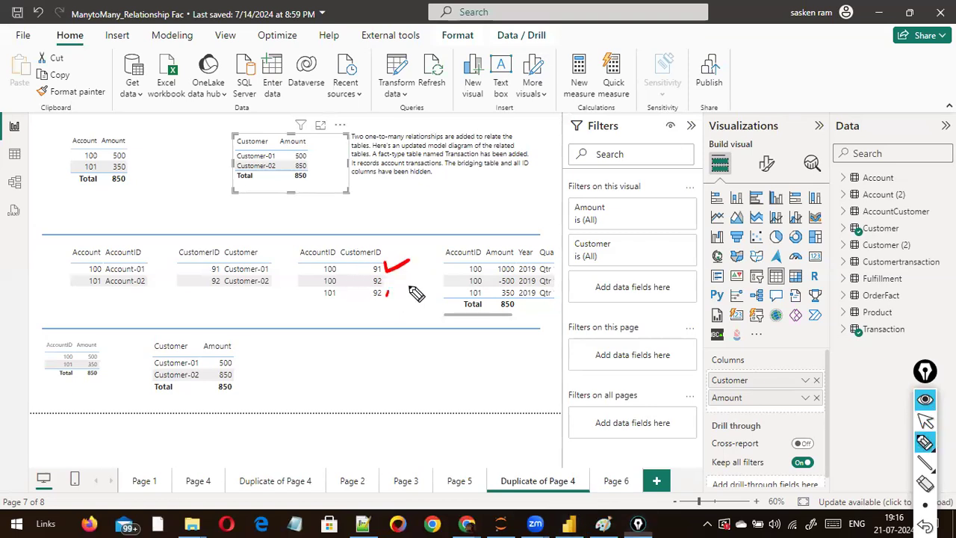
left_click_drag(385, 290, 409, 284)
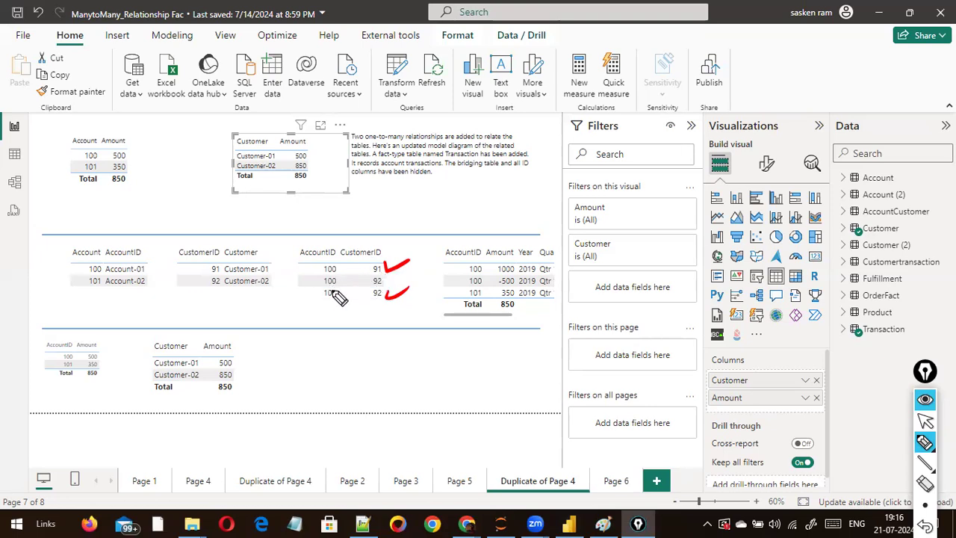
mouse_move(340, 262)
left_mouse_down()
mouse_move(315, 267)
mouse_move(323, 286)
mouse_move(344, 280)
mouse_move(332, 261)
left_mouse_up()
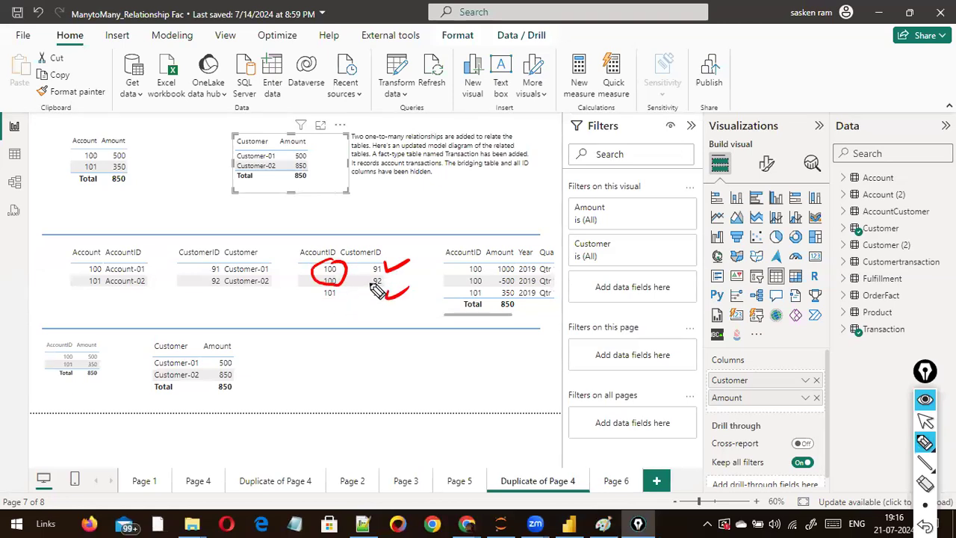
mouse_move(371, 283)
left_mouse_down()
mouse_move(338, 288)
mouse_move(328, 302)
left_mouse_up()
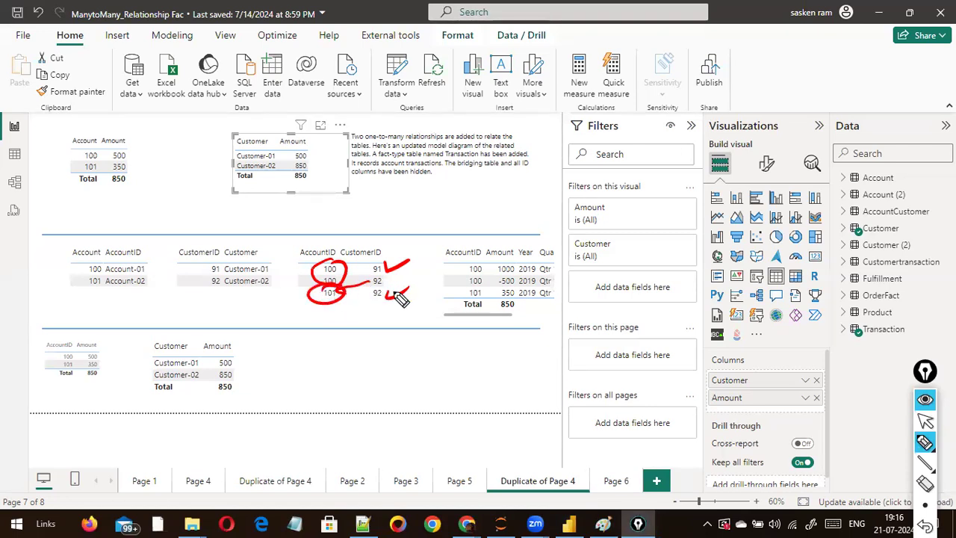
Handwrite joint savings account beside AccountID 100, current account beside 101, and a sample holder name for each customer ID.
mouse_move(345, 271)
left_mouse_down()
mouse_move(397, 248)
mouse_move(404, 227)
mouse_move(442, 226)
mouse_move(462, 210)
left_mouse_up()
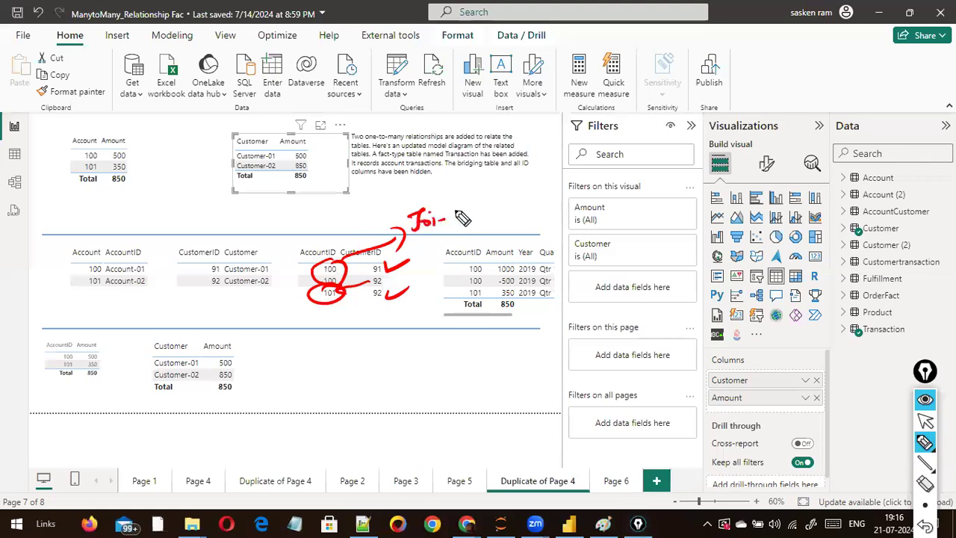
mouse_move(415, 238)
left_mouse_down()
mouse_move(445, 237)
mouse_move(441, 230)
mouse_move(456, 240)
mouse_move(479, 223)
mouse_move(511, 230)
left_mouse_up()
mouse_move(334, 296)
left_mouse_down()
mouse_move(269, 347)
mouse_move(286, 355)
mouse_move(361, 337)
mouse_move(355, 344)
left_mouse_up()
mouse_move(374, 297)
left_mouse_down()
mouse_move(409, 310)
mouse_move(419, 332)
mouse_move(426, 322)
mouse_move(458, 338)
left_mouse_up()
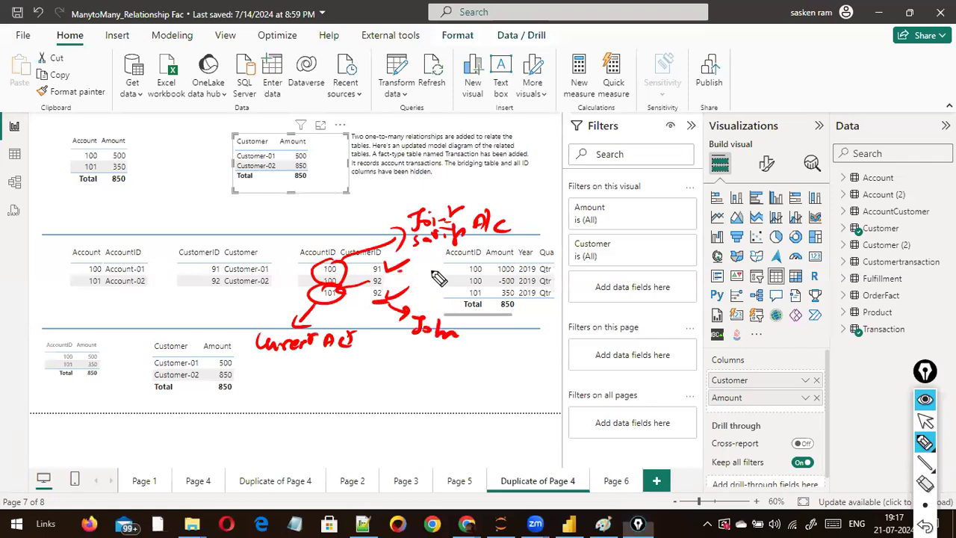
mouse_move(403, 269)
left_mouse_down()
mouse_move(452, 270)
mouse_move(446, 276)
left_mouse_up()
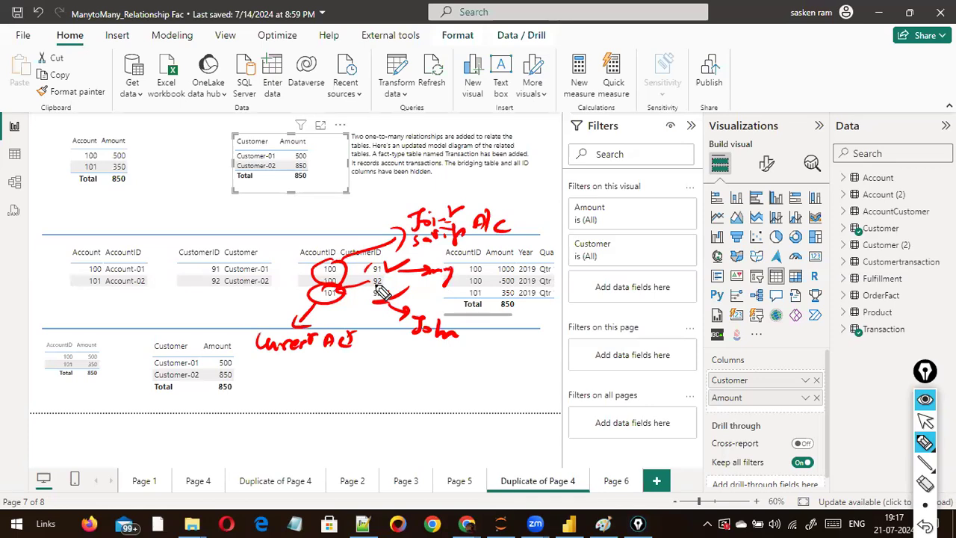
Circle CustomerIDs 91 and 92 sharing account 100, and mark both account 100 transaction amounts with small arrows.
left_click_drag(378, 262, 373, 288)
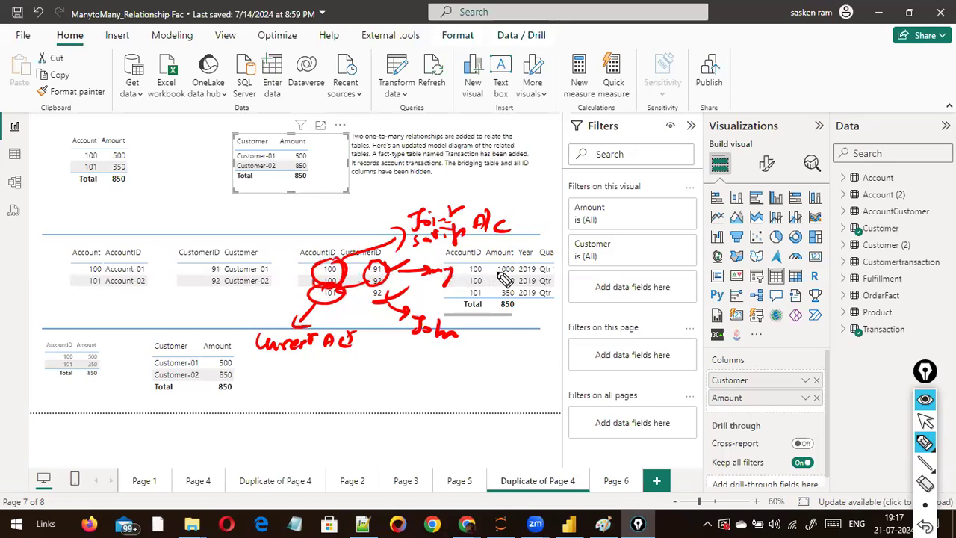
left_click_drag(481, 270, 492, 269)
left_click_drag(482, 282, 493, 281)
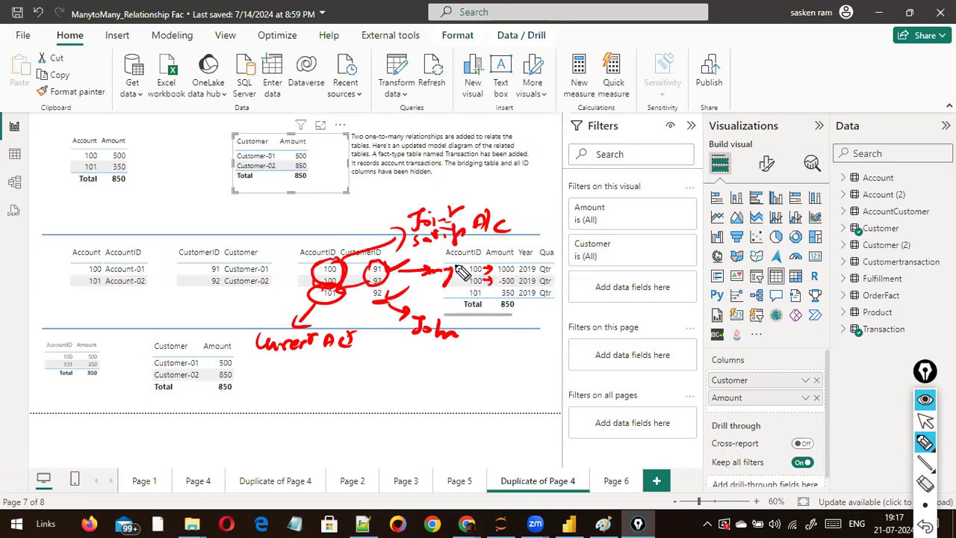
Tick both account amounts and the total in the Account visual, and link AccountID 101 to CustomerID 92 with a curved arrow.
left_click_drag(130, 158, 159, 138)
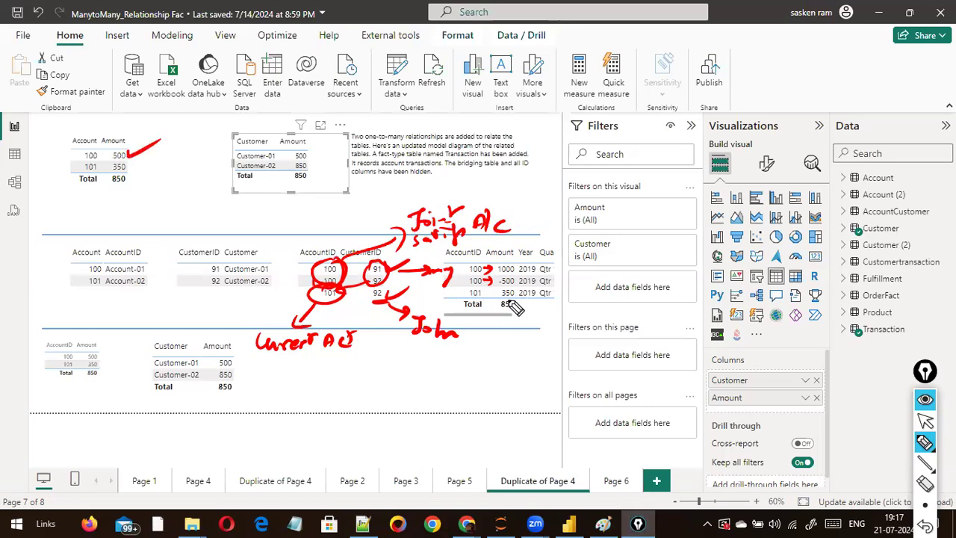
left_click_drag(133, 165, 153, 158)
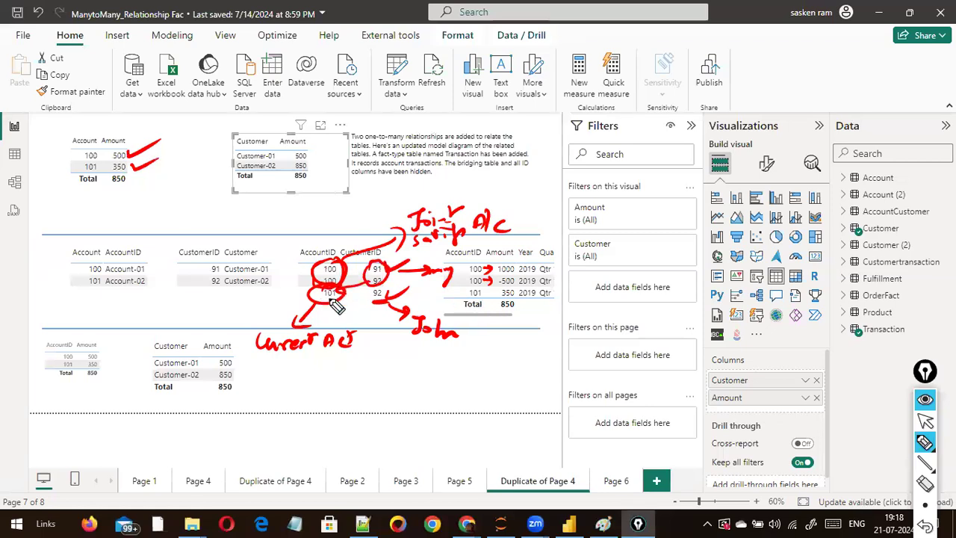
mouse_move(421, 293)
left_mouse_down()
mouse_move(400, 299)
mouse_move(410, 294)
left_mouse_up()
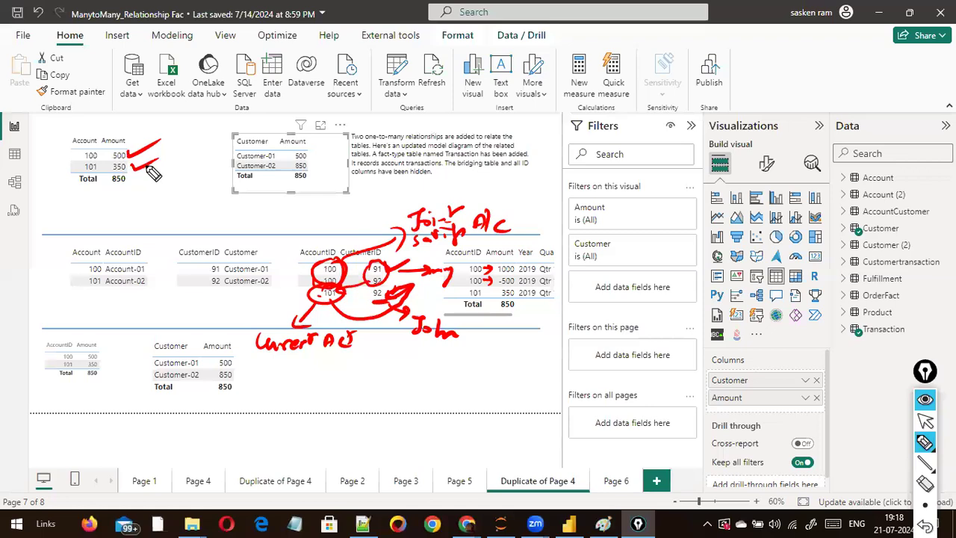
left_click_drag(136, 186, 170, 176)
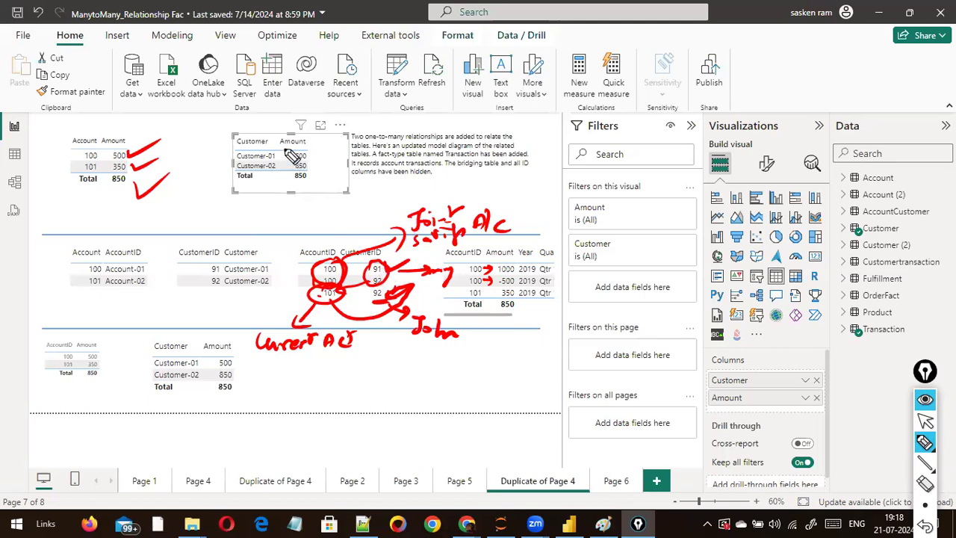
Label Customer-01 with a handwritten name, tick both customers' amounts, and draw an arrow towards the Customer amount visual.
mouse_move(237, 160)
left_mouse_down()
mouse_move(204, 138)
mouse_move(200, 156)
mouse_move(179, 127)
mouse_move(220, 128)
left_mouse_up()
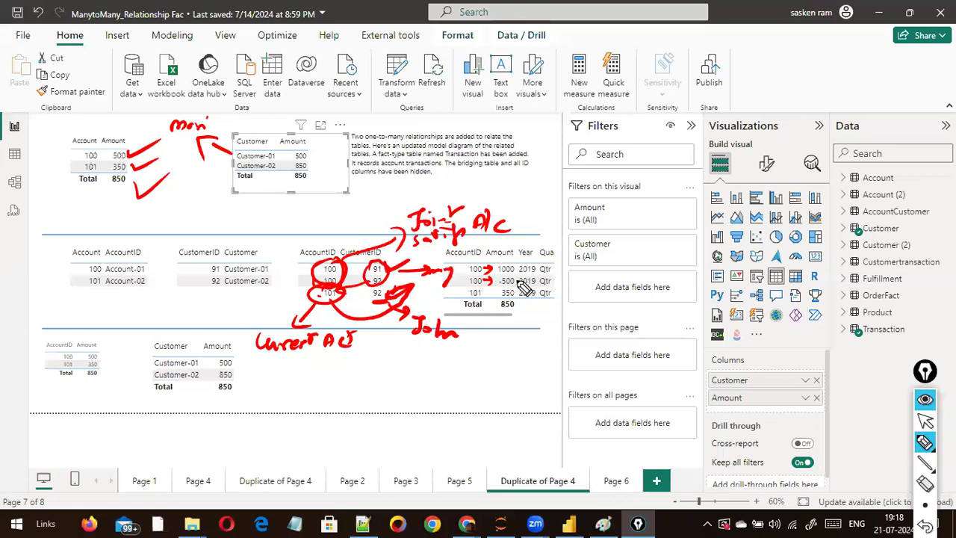
left_click_drag(314, 157, 349, 146)
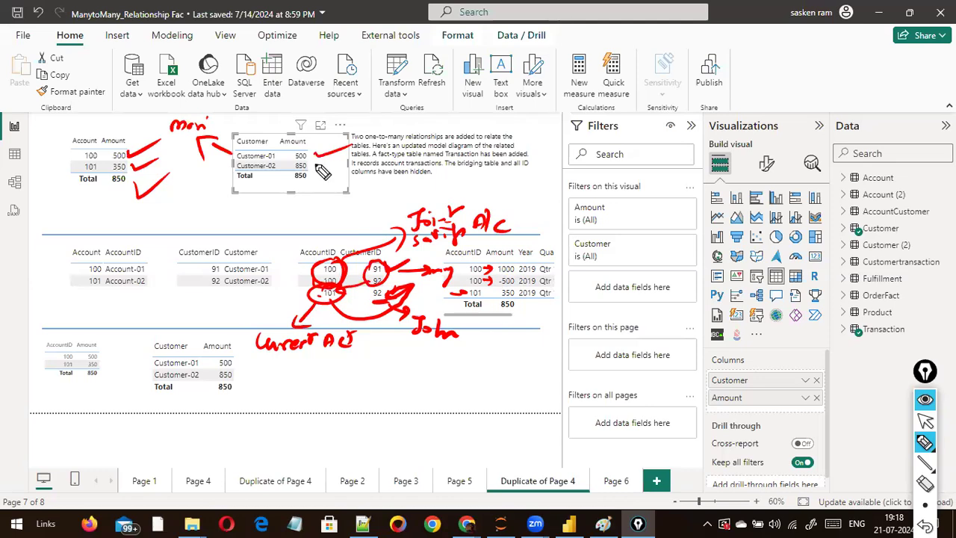
left_click_drag(319, 170, 349, 160)
left_click_drag(196, 212, 229, 201)
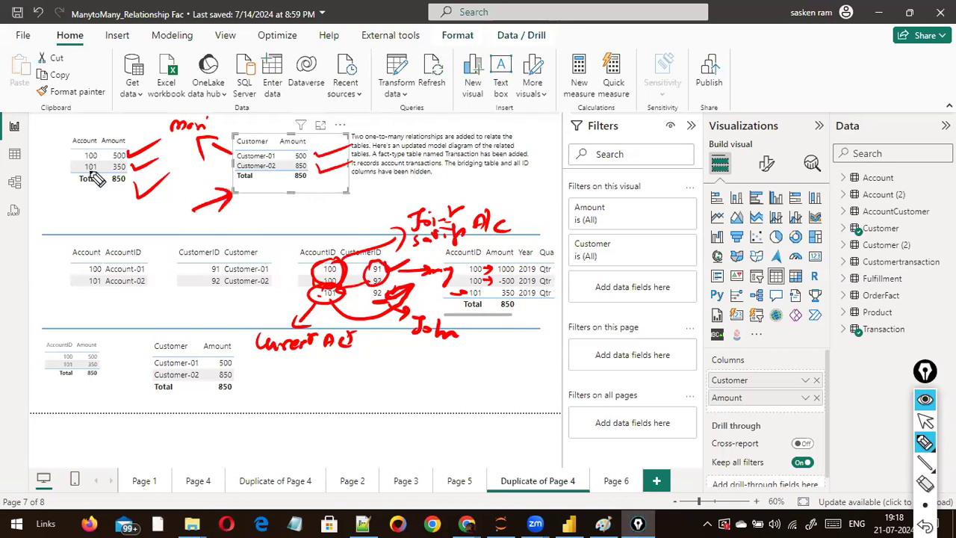
Outline the Account and Customer ID tables in red and draw an arrow down to the bridge table.
mouse_move(63, 234)
left_mouse_down()
mouse_move(165, 309)
mouse_move(131, 219)
left_mouse_up()
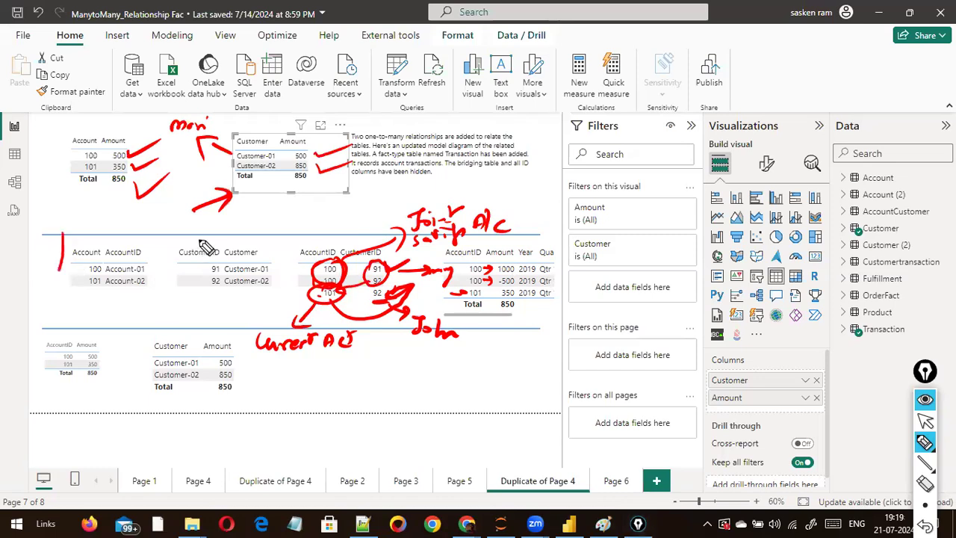
left_click_drag(209, 228, 186, 241)
mouse_move(342, 201)
left_mouse_down()
mouse_move(341, 238)
mouse_move(371, 219)
left_mouse_up()
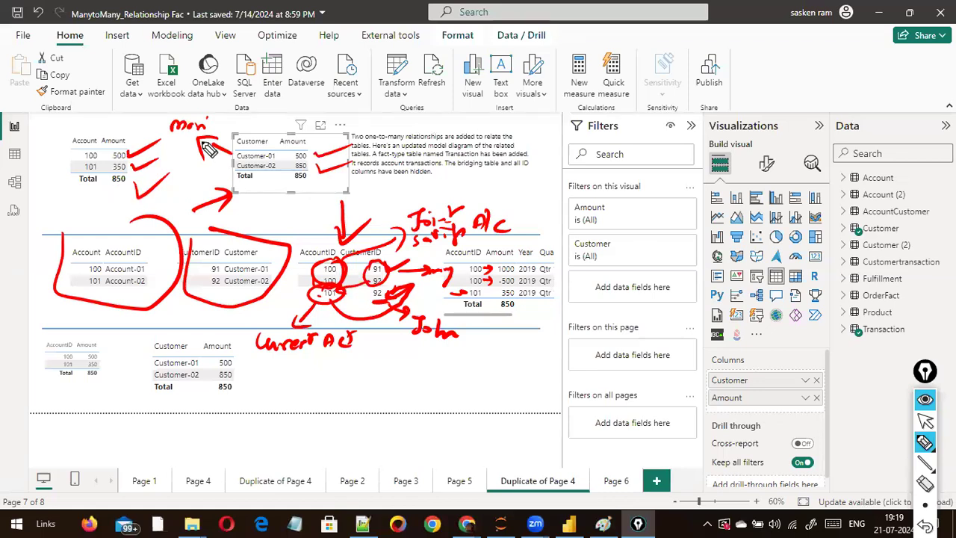
Clear all pen annotations from the report page and return Epic Pen to cursor mode.
key("Delete")
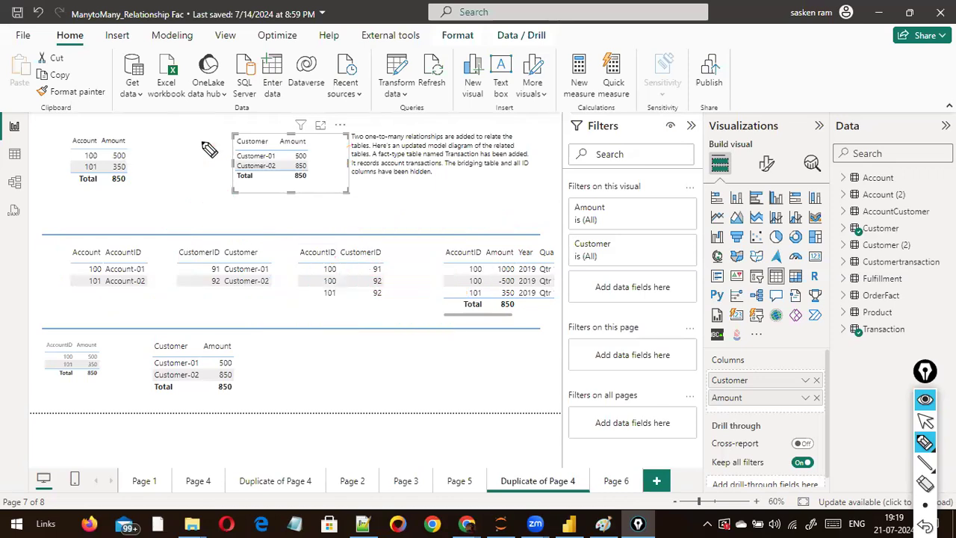
key("Escape")
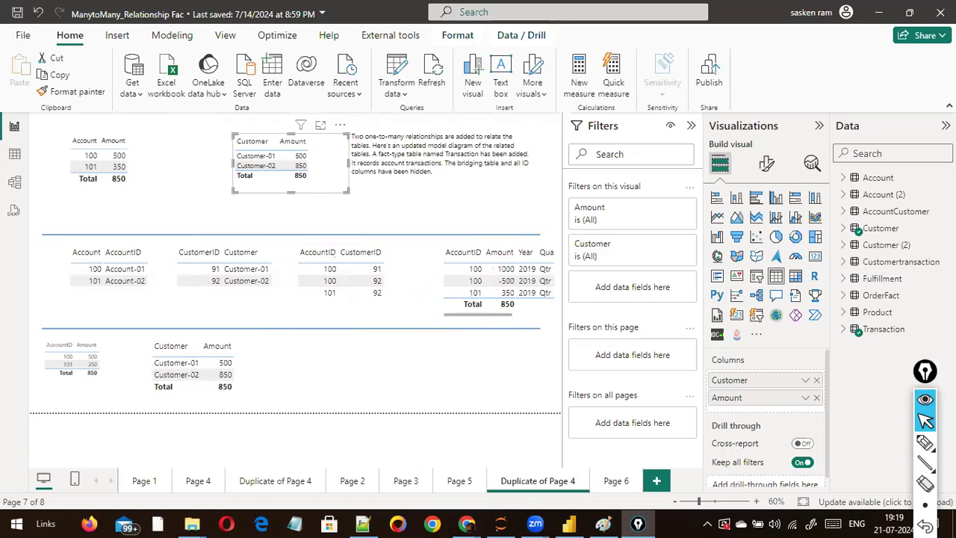
Move the Customer amount visual left, clear of the explanatory text box, and revisit the relationships in model view.
left_click(15, 183)
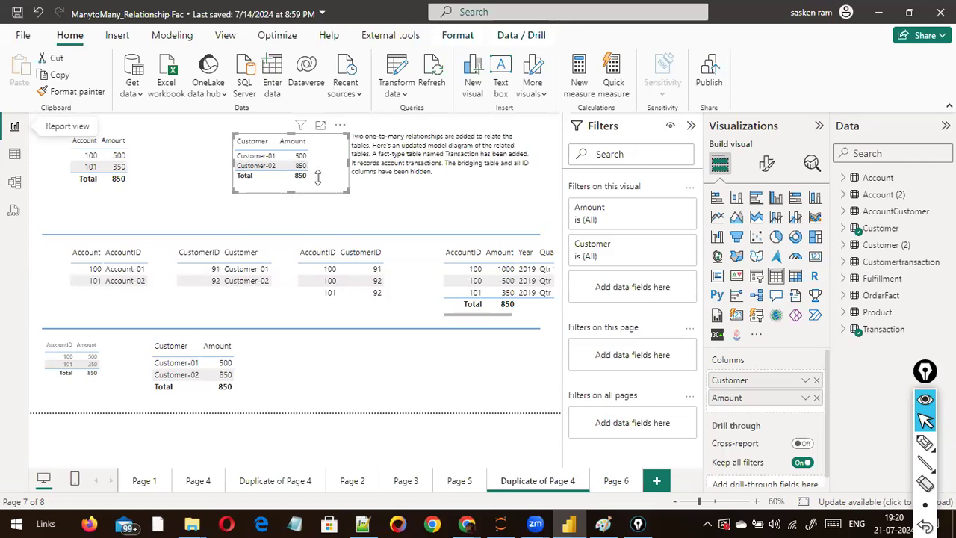
left_click_drag(299, 162, 307, 172)
left_click_drag(290, 189, 291, 189)
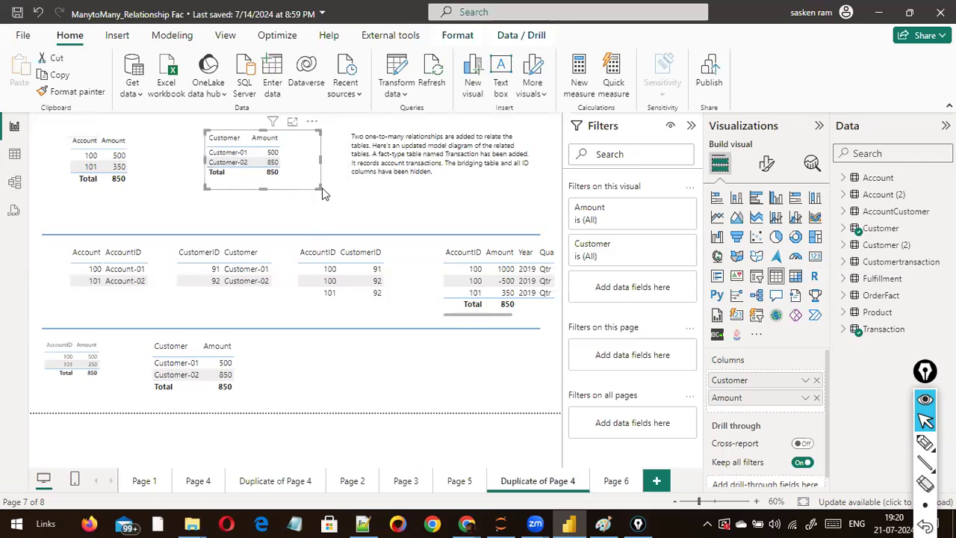
left_click(14, 182)
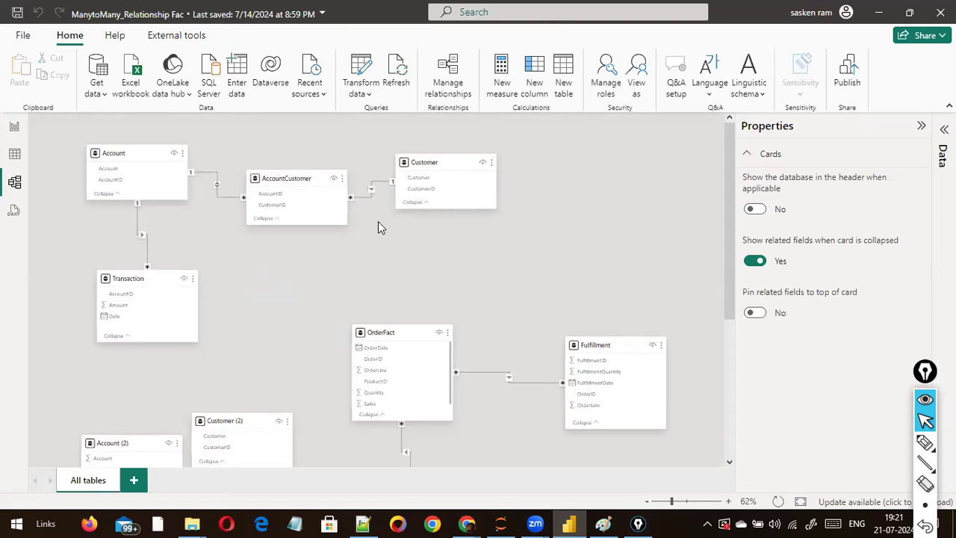
left_click(18, 132)
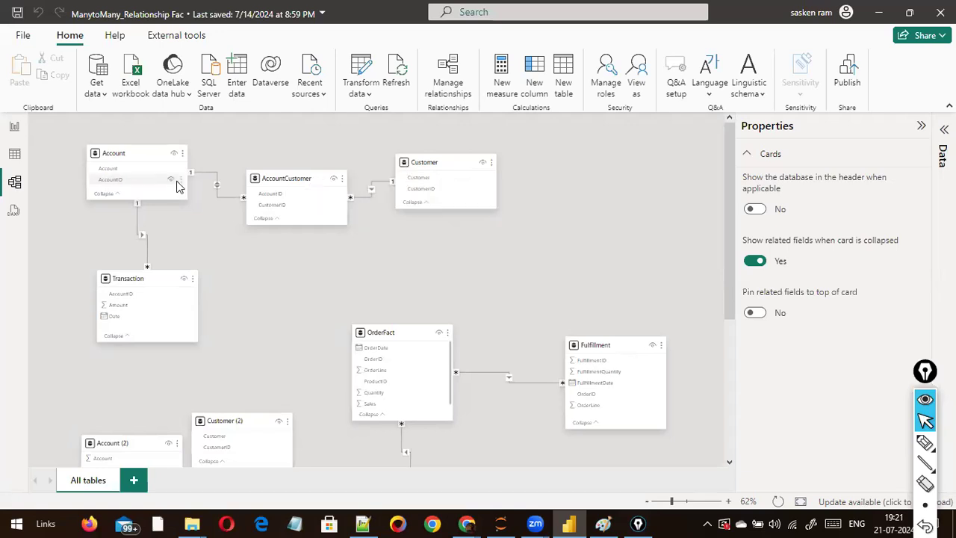
Review the settings of the relationship between AccountCustomer and Account in the relationship editor, and close it without changes.
left_click(219, 194)
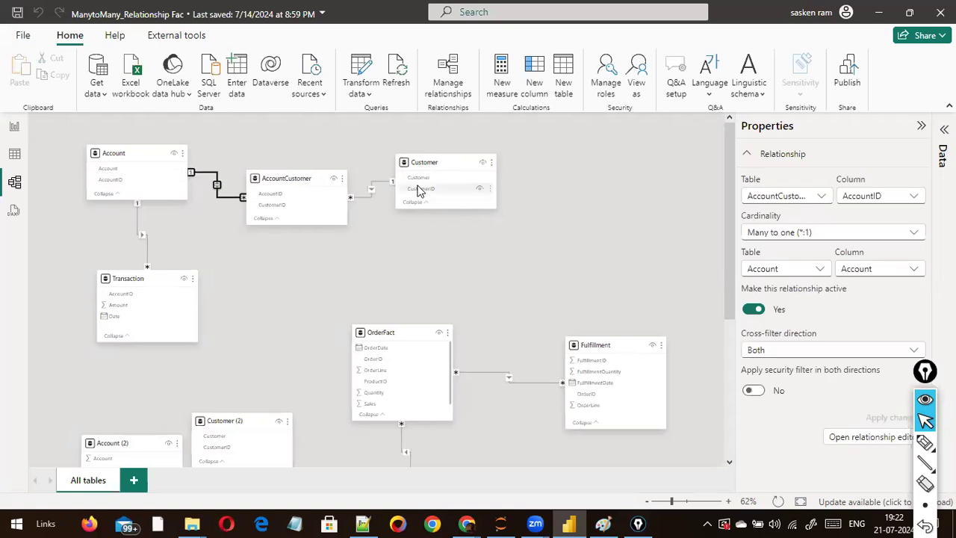
left_click(418, 189)
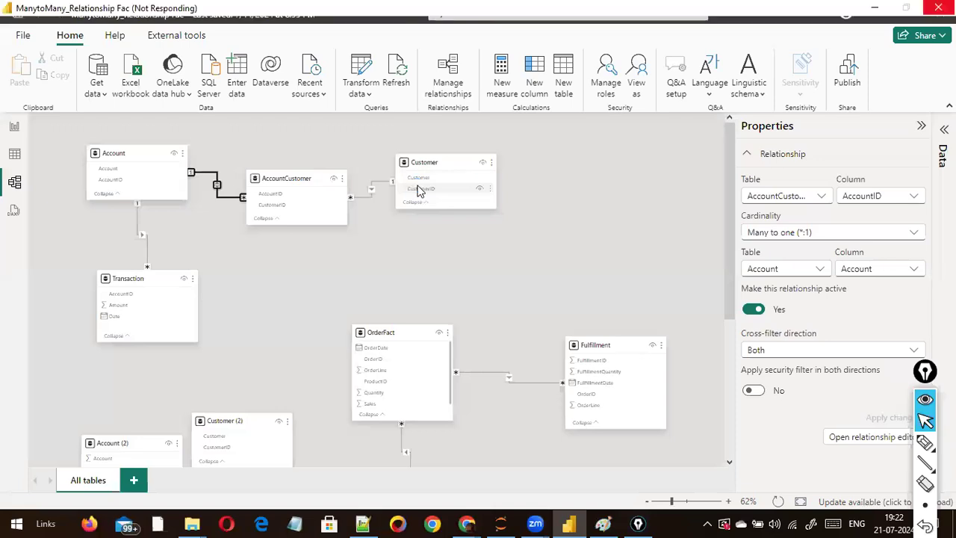
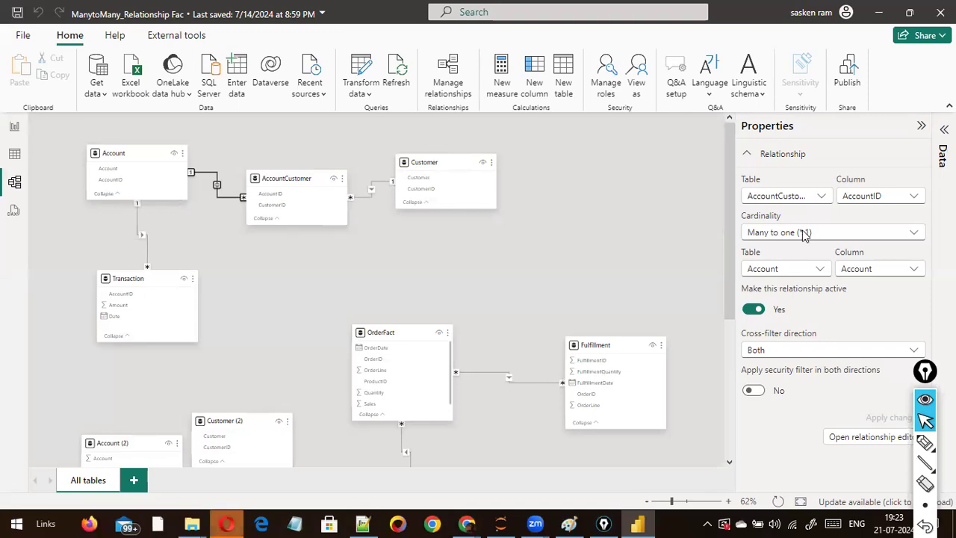
key("ctrl+shift+1")
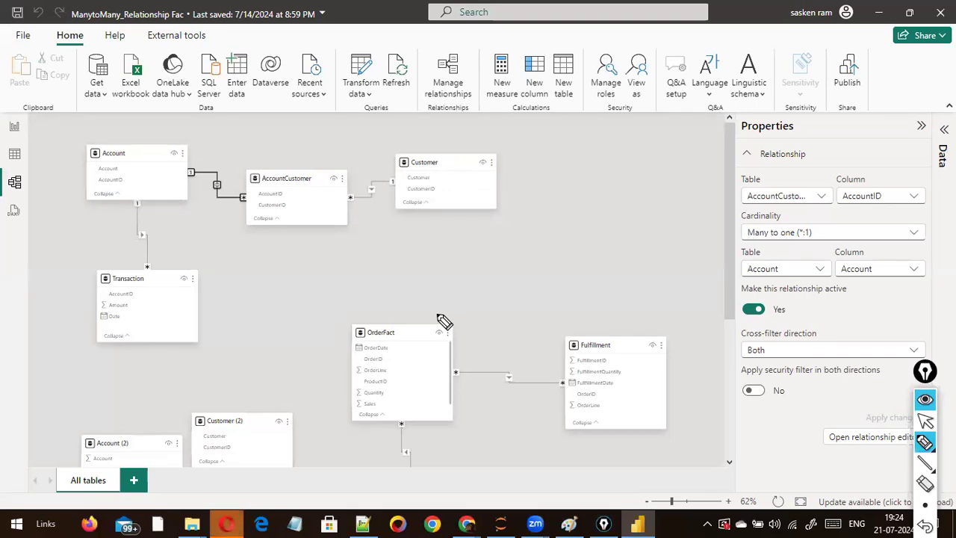
key("ctrl+shift+1")
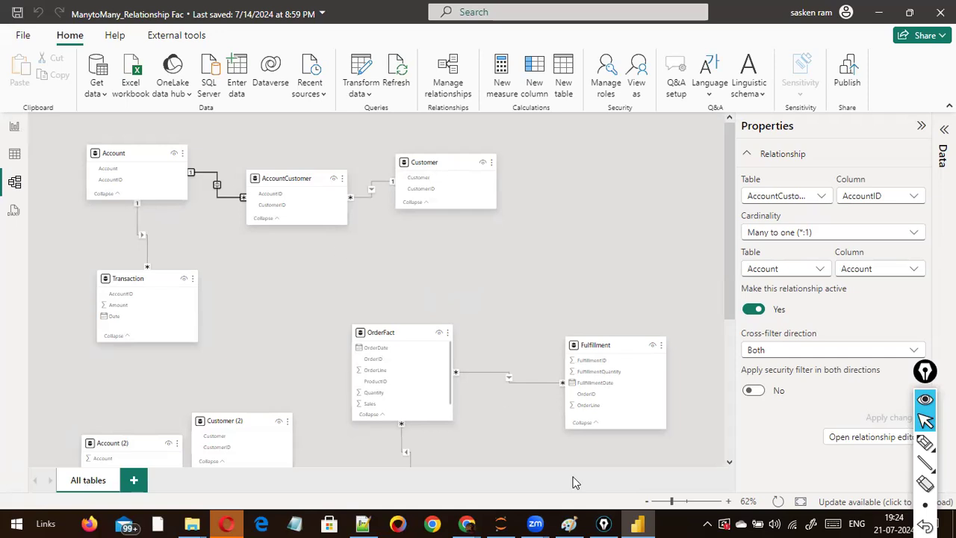
left_click(646, 523)
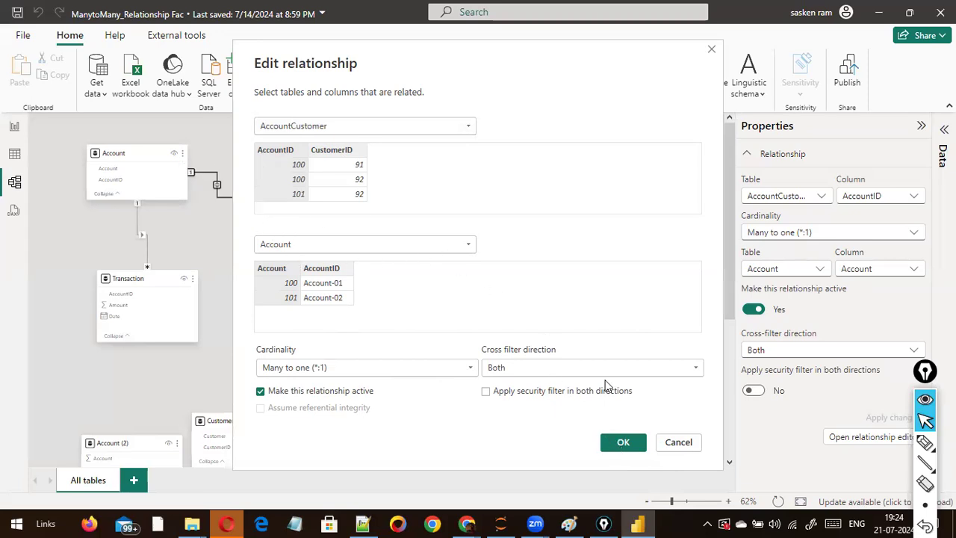
key("Escape")
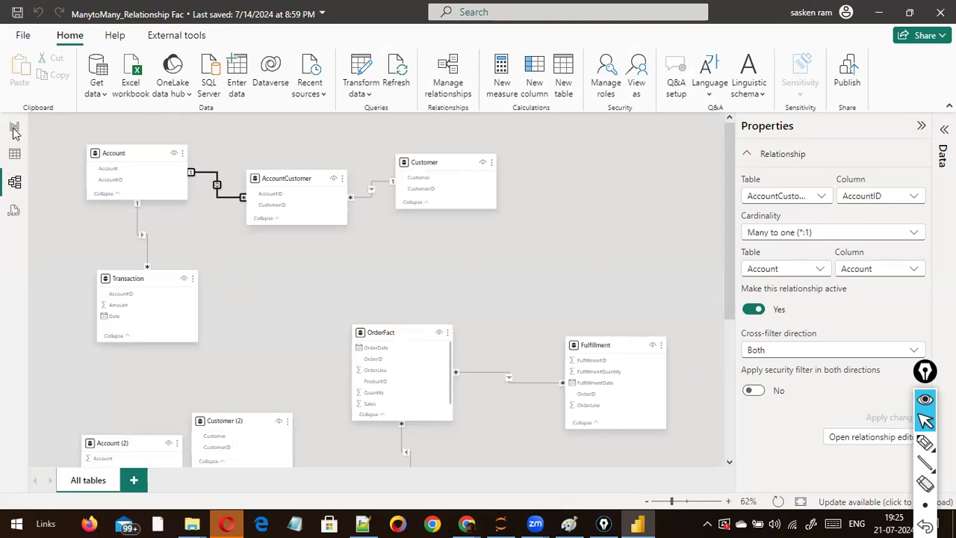
Return to the report view and look through the Duplicate of Page 4, Page 3 and Page 2 pages, ending on Page 4.
left_click(277, 275)
scroll(277, 275, "down", 1)
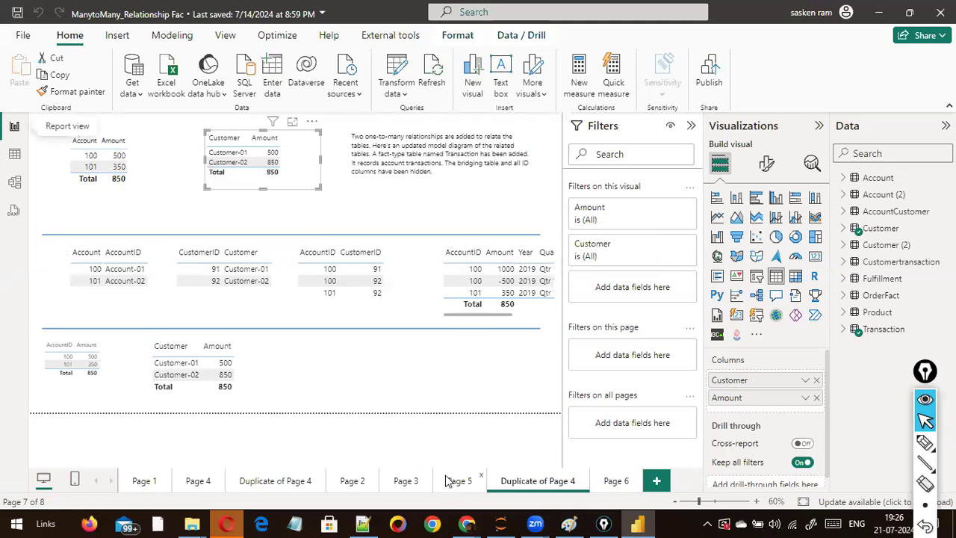
left_click(301, 486)
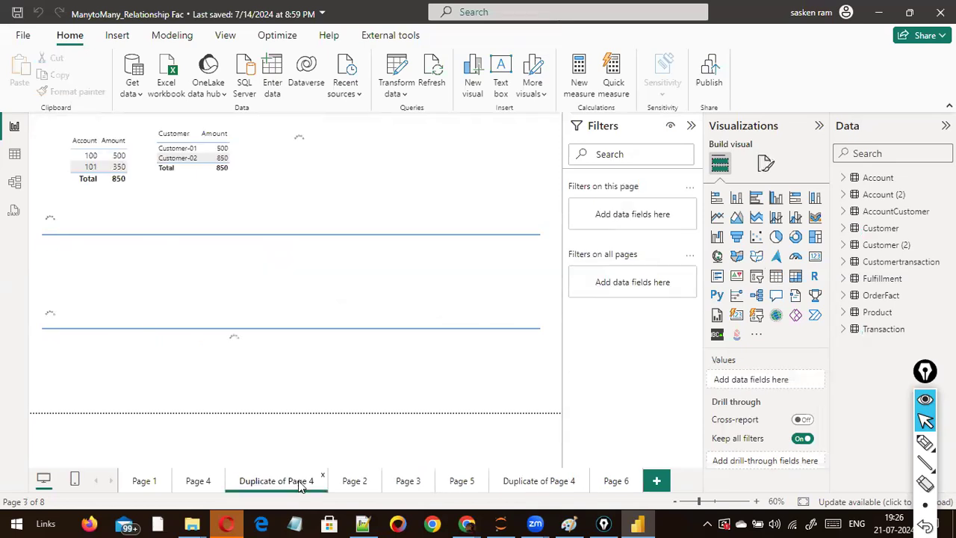
left_click(408, 481)
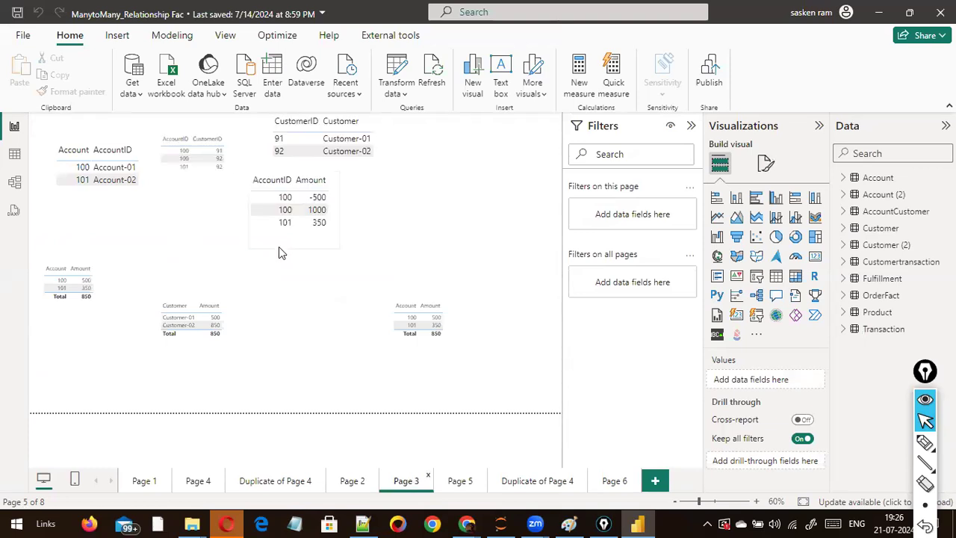
left_click(214, 318)
left_click(351, 481)
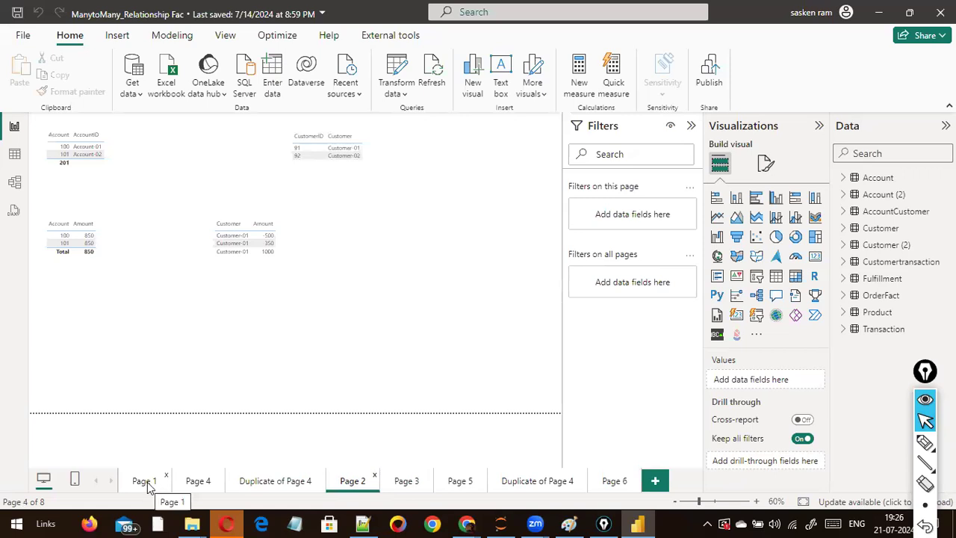
left_click(198, 484)
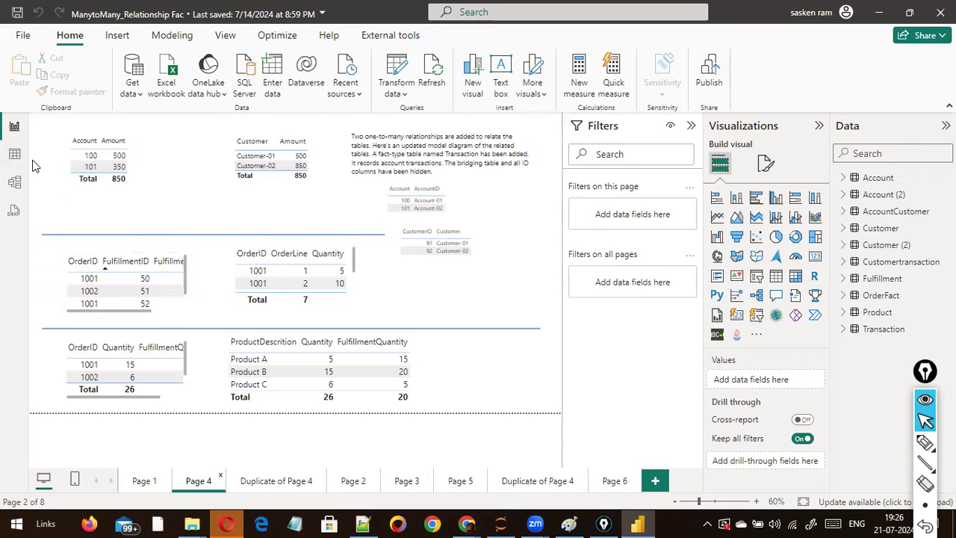
Examine the rows of the OrderFact and Fulfillment tables in table view.
left_click(14, 154)
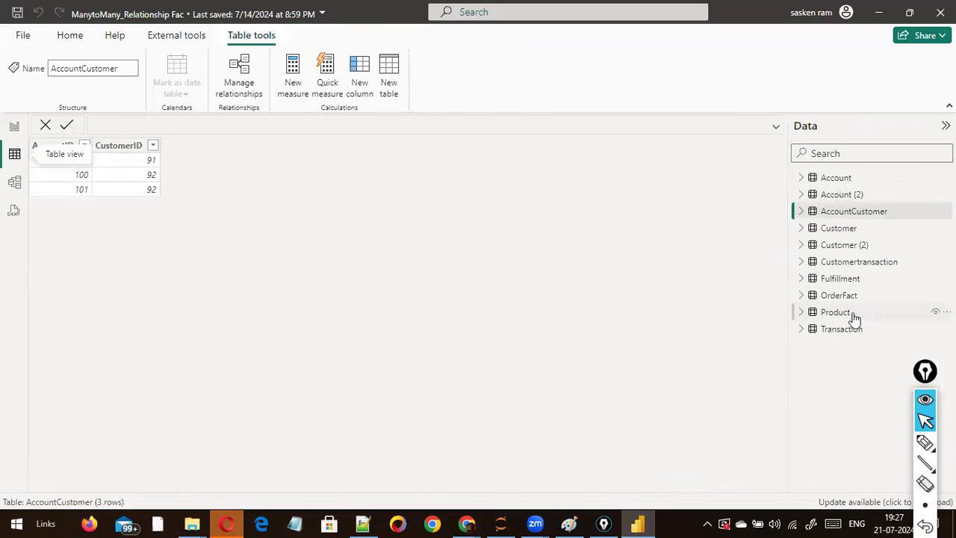
left_click(836, 299)
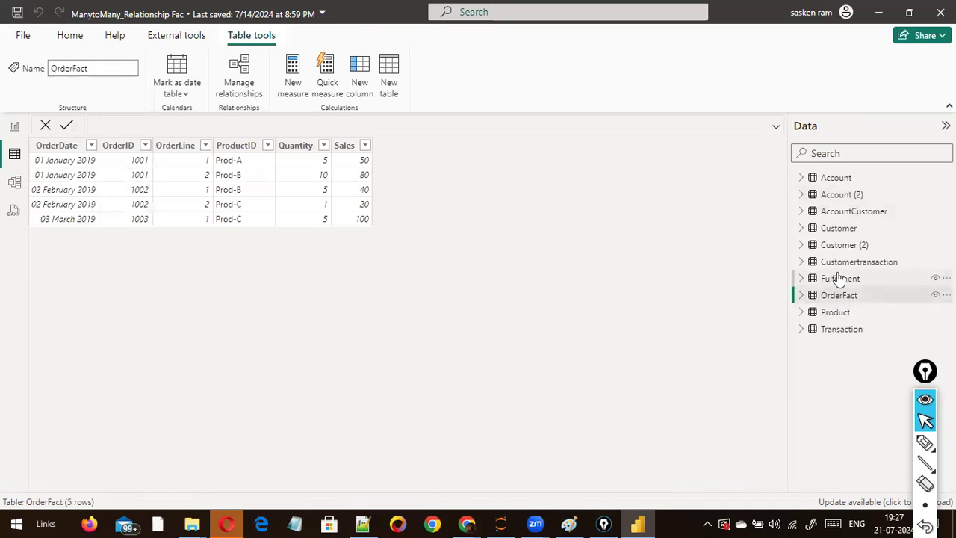
mouse_move(839, 278)
left_click(831, 278)
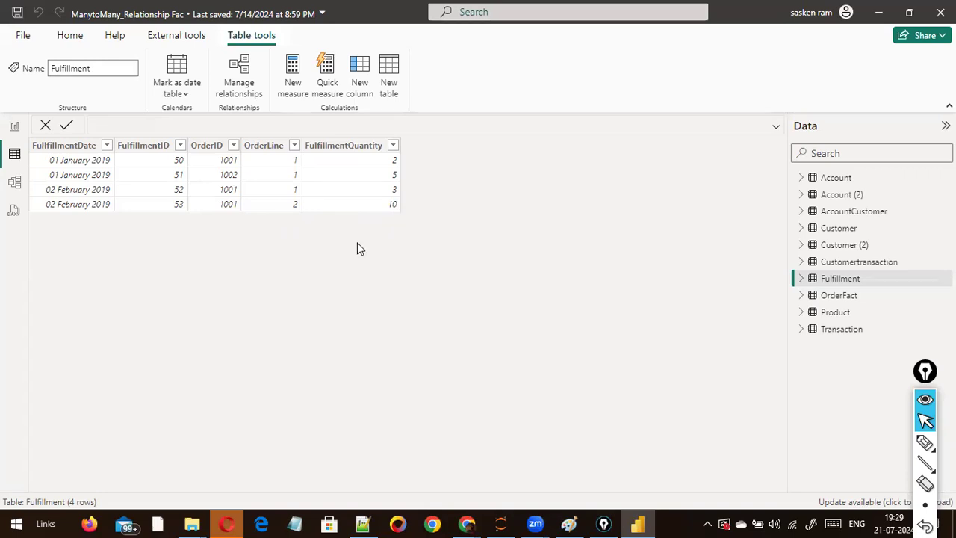
On report Page 4, widen the FulfillmentID table visual to show the full FulfillmentQuantity column and move it towards the page's left edge.
left_click(13, 130)
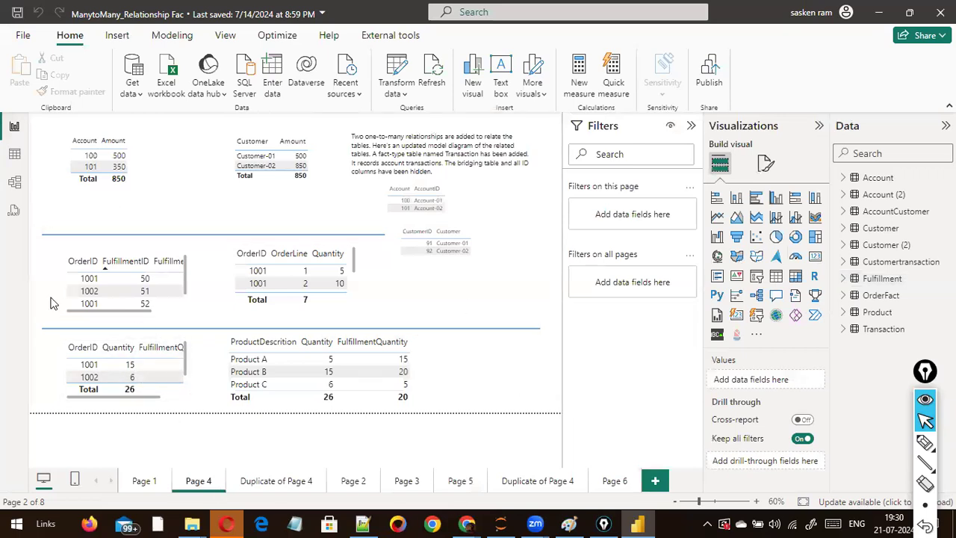
left_click(186, 286)
left_click_drag(187, 286, 250, 290)
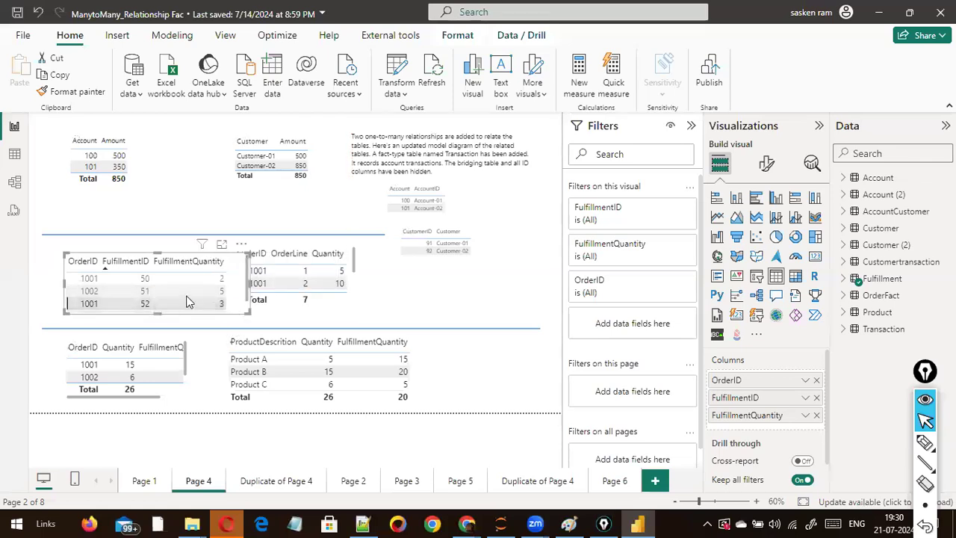
key("ctrl+z")
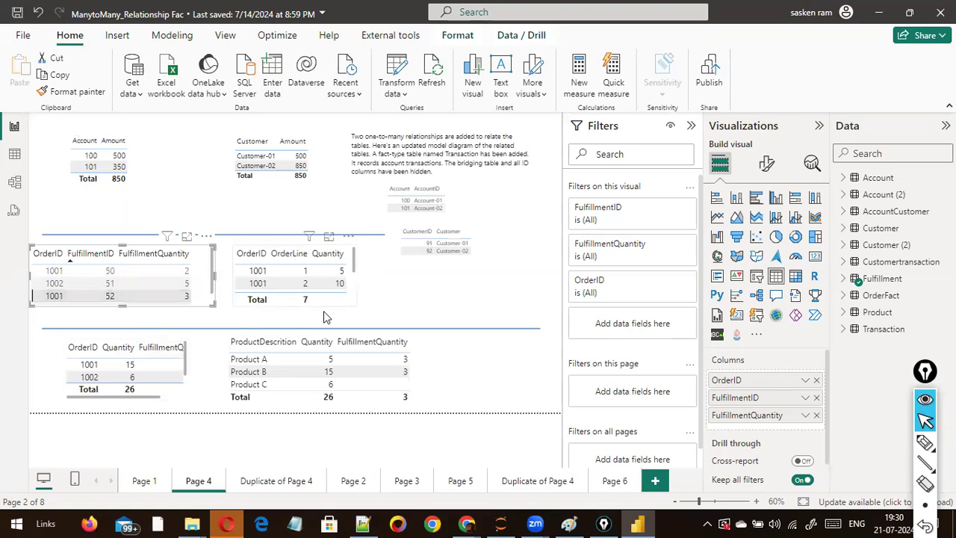
Widen the OrderID quantity visual to show the whole FulfillmentQuantity column, shift it left, and clear the row highlight filtering the page.
left_click(182, 392)
mouse_move(187, 368)
left_mouse_down()
mouse_move(229, 372)
mouse_move(190, 382)
left_mouse_up()
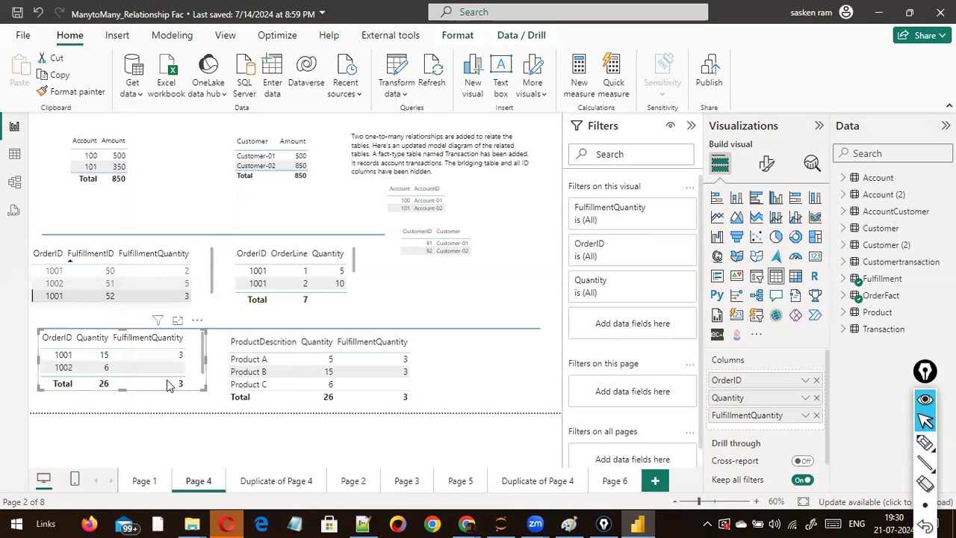
left_click(207, 282)
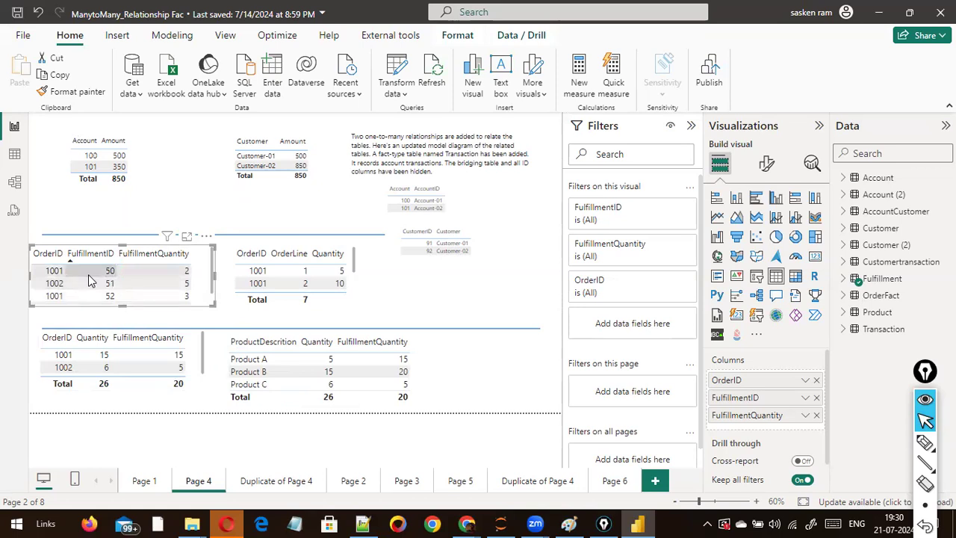
Inspect the fields used by the product description visual and expand the Product table in the field list.
left_click(336, 405)
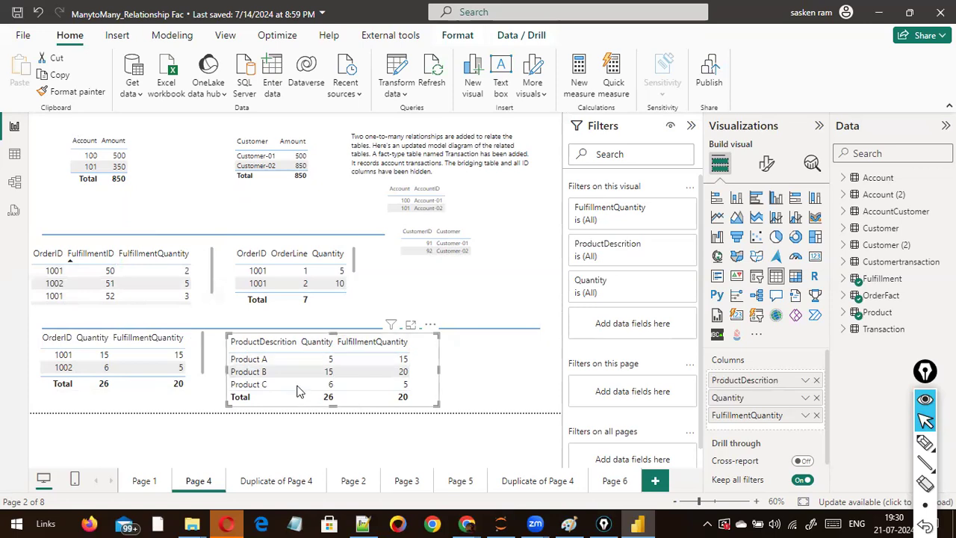
left_click_drag(781, 385, 811, 337)
left_click(843, 313)
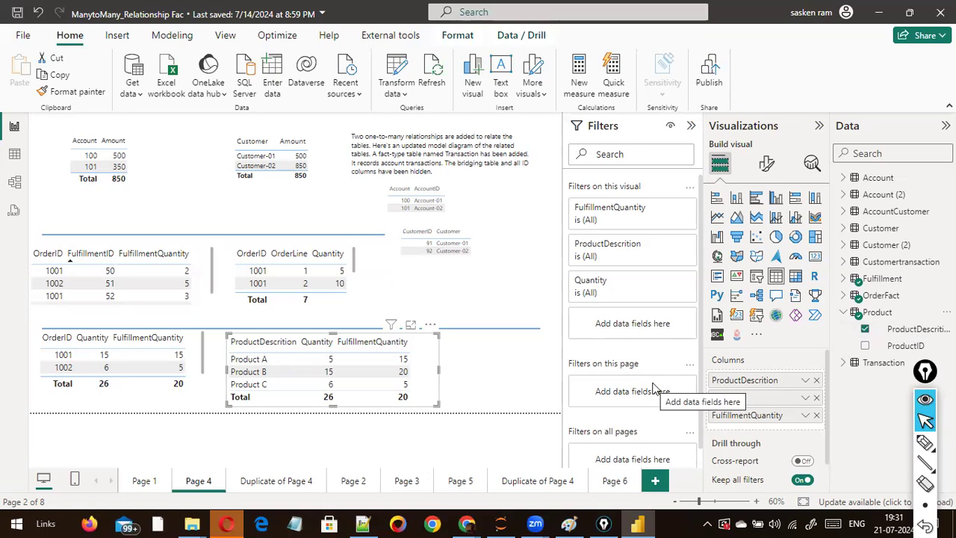
Examine the many-to-many relationship between Fulfillment and OrderFact in the model, including its cross-filter direction options, and close the editor keeping its settings.
left_click(15, 183)
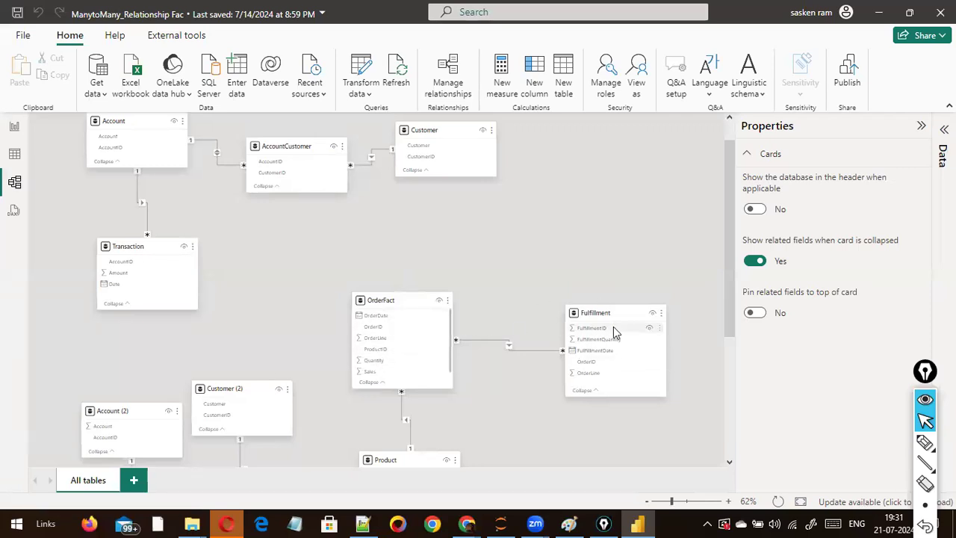
mouse_move(625, 308)
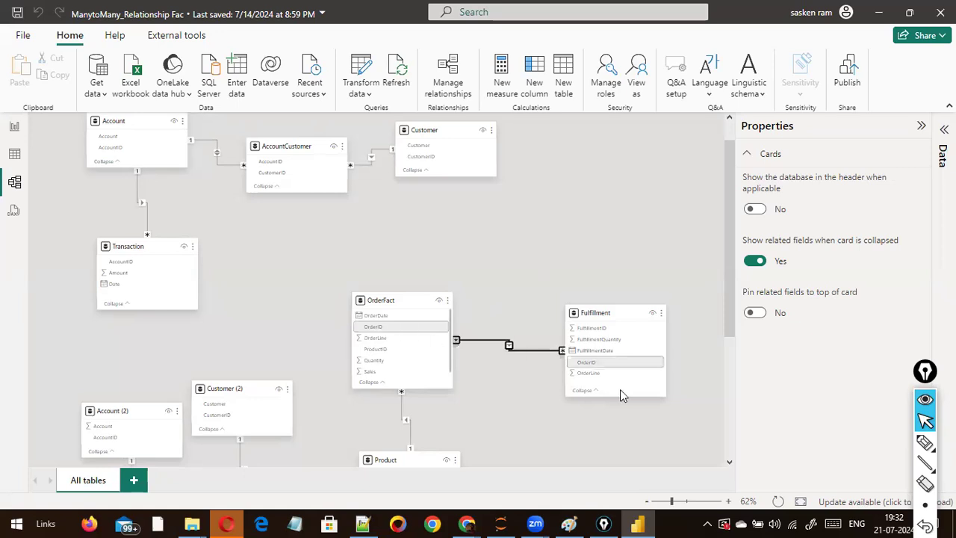
left_click(462, 349)
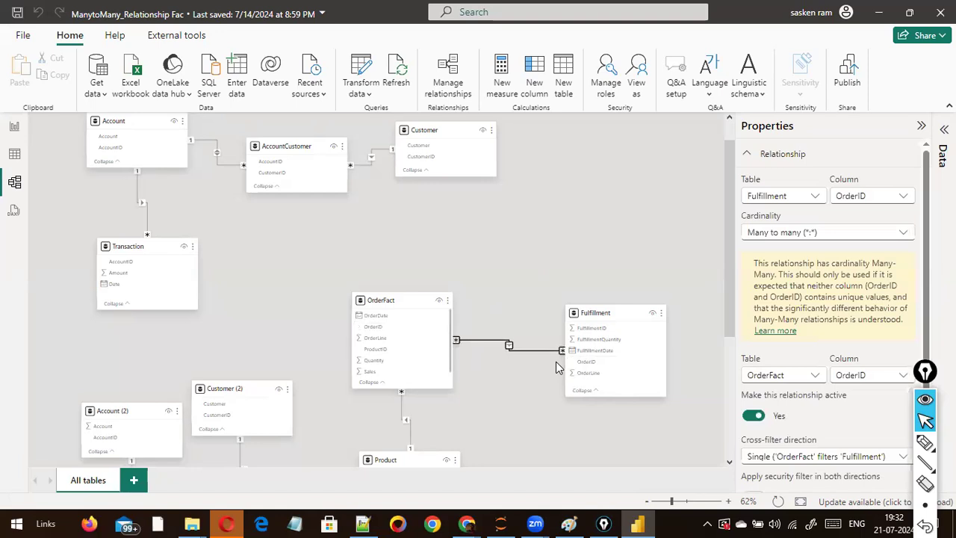
double_click(505, 348)
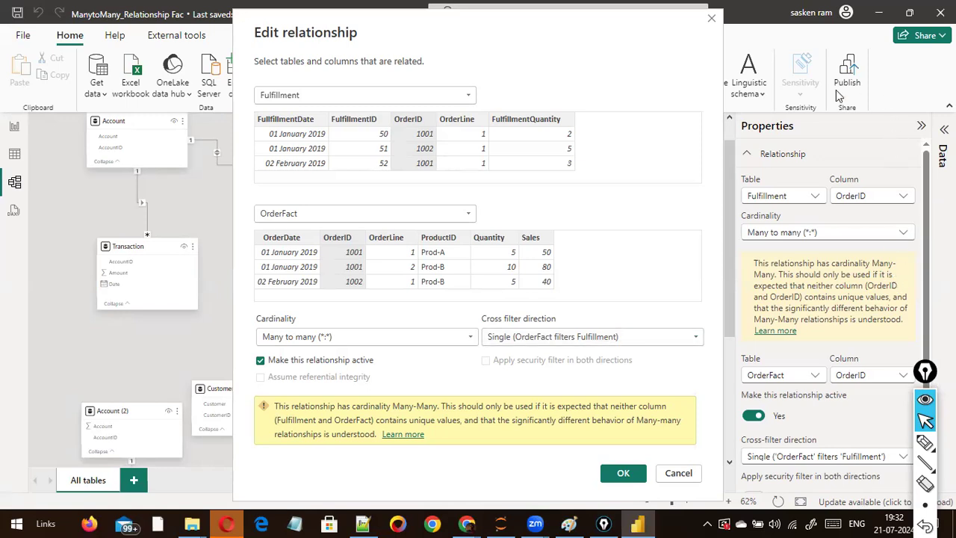
left_click(694, 339)
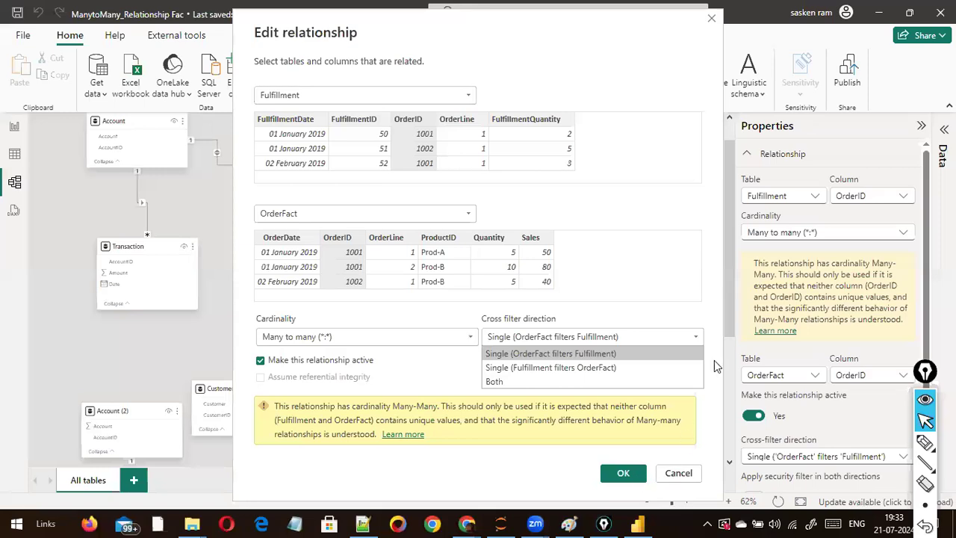
left_click(185, 285)
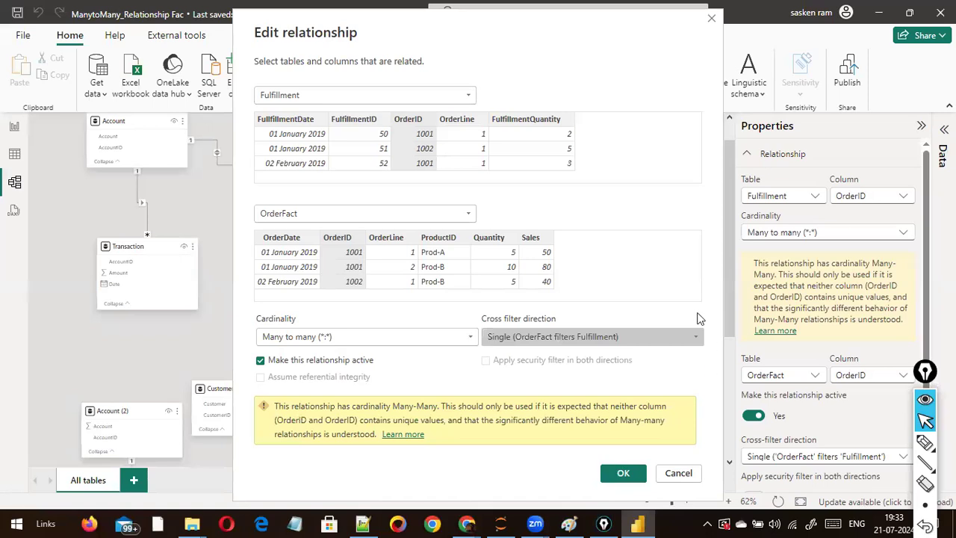
left_click(620, 473)
left_click(347, 326)
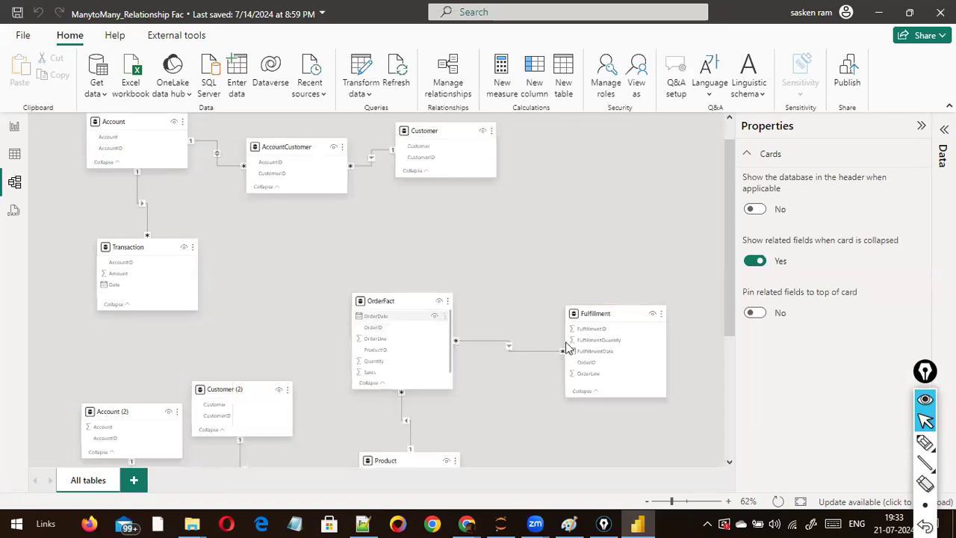
Compare the Page 4 product visual with the Product table's link to OrderFact in model view.
left_click(14, 129)
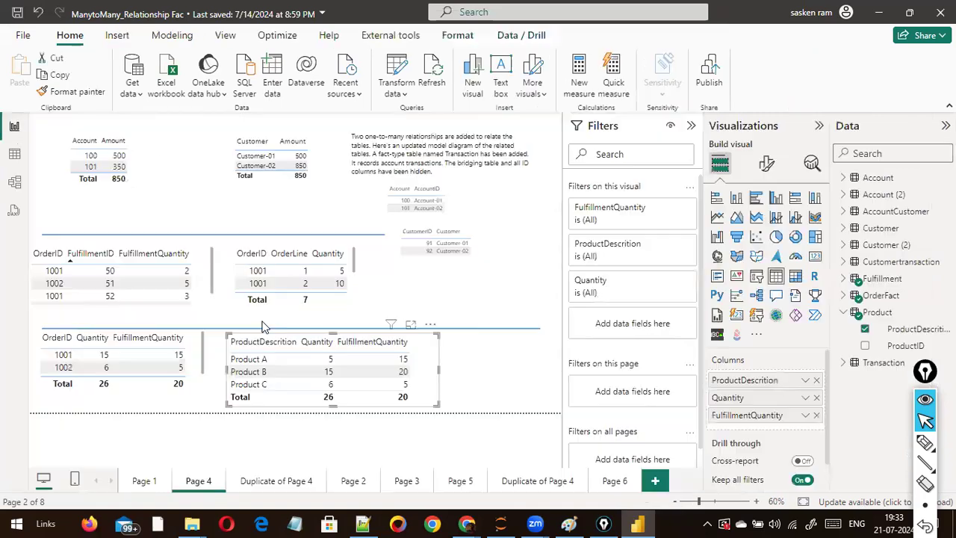
left_click(15, 181)
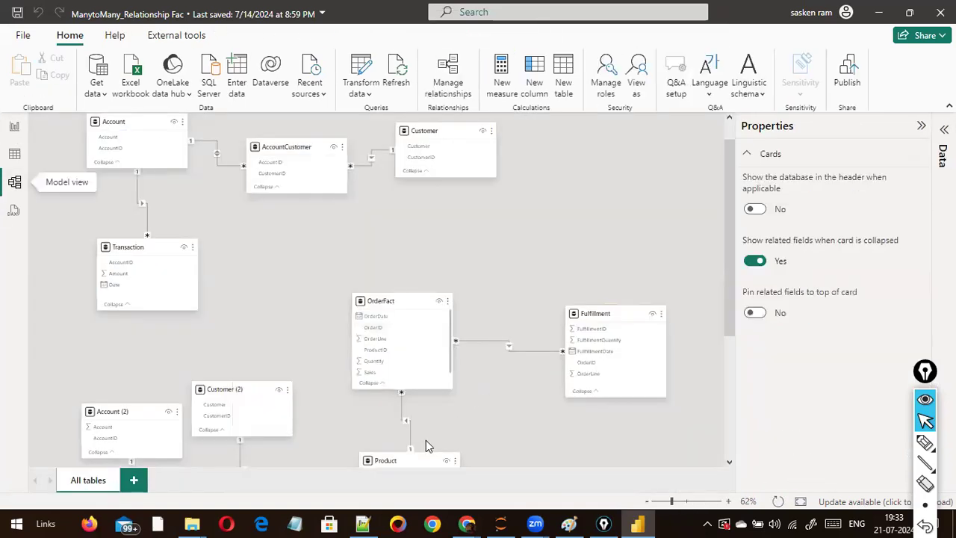
scroll(425, 441, "down", 3)
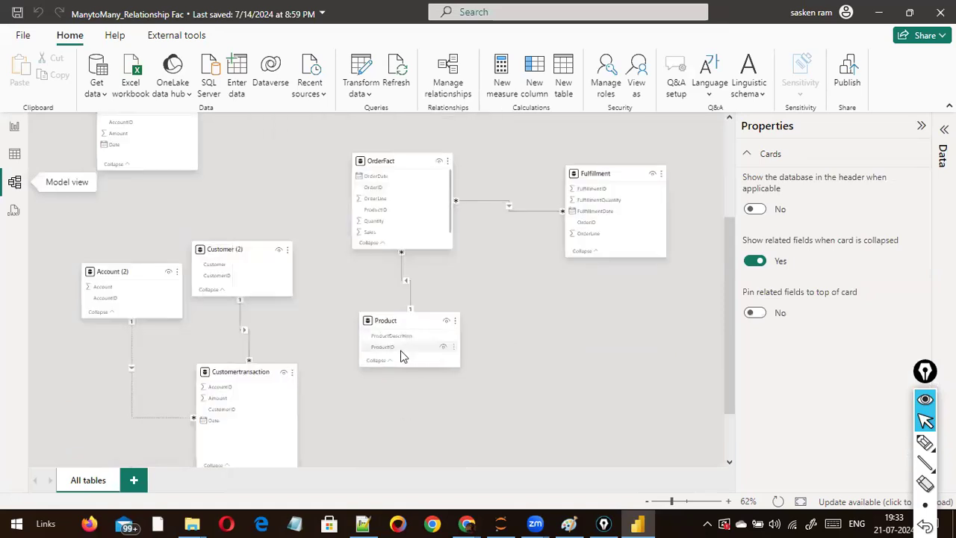
Return to report Page 4 and expand the OrderFact table's fields to check the source of the product visual's Quantity column.
left_click(14, 127)
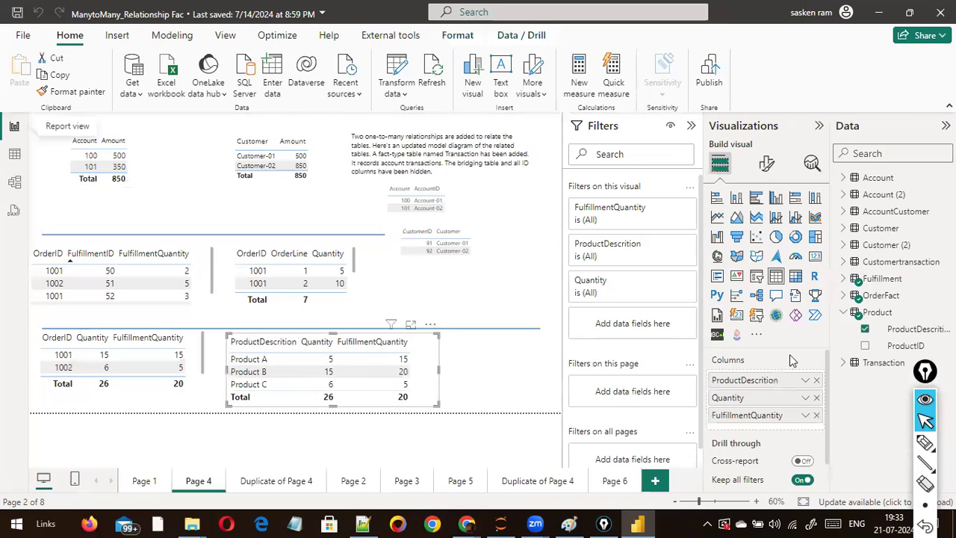
left_click_drag(769, 382, 261, 356)
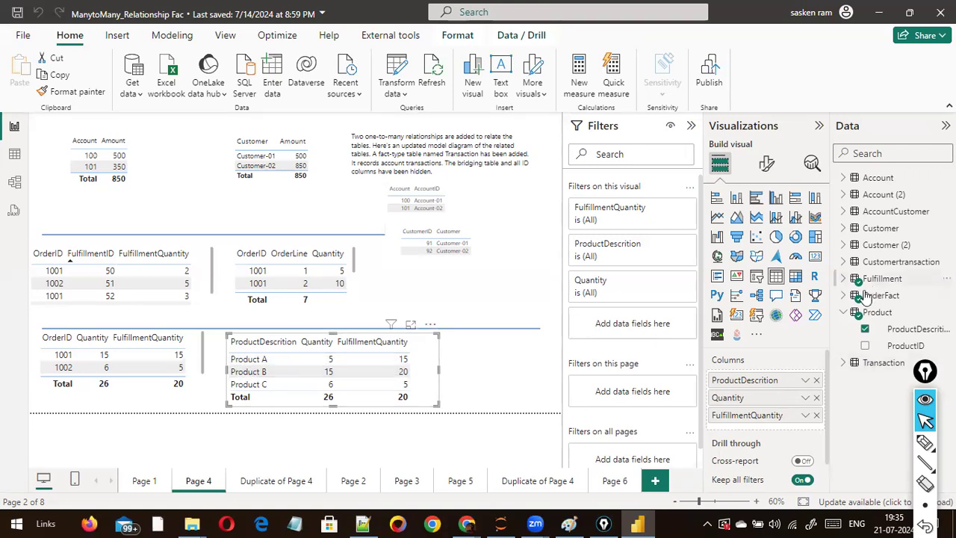
left_click(843, 295)
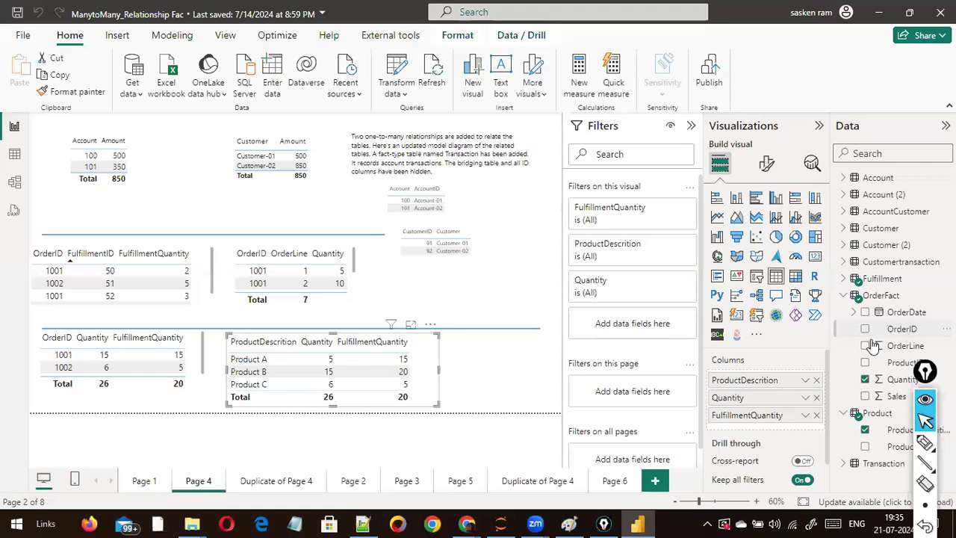
Replace ProductDescrition with OrderFact's OrderID as the first column of the product table visual, removing the duplicate OrderID entries.
left_click_drag(866, 332, 361, 159)
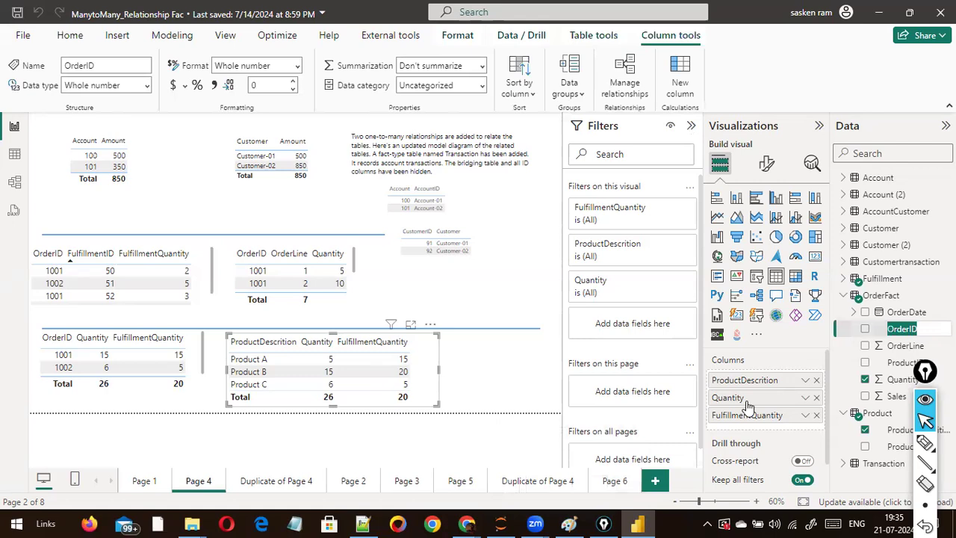
left_click(901, 328)
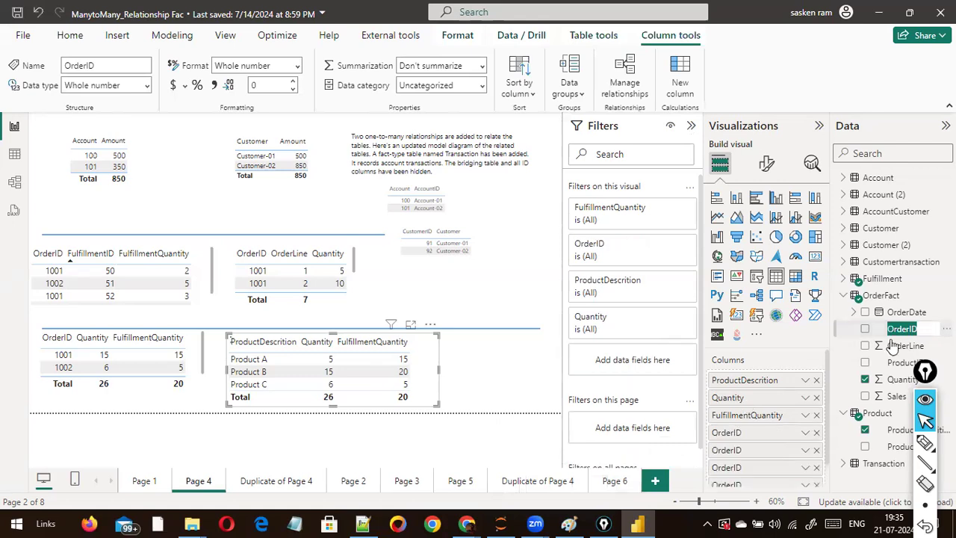
left_click(863, 329)
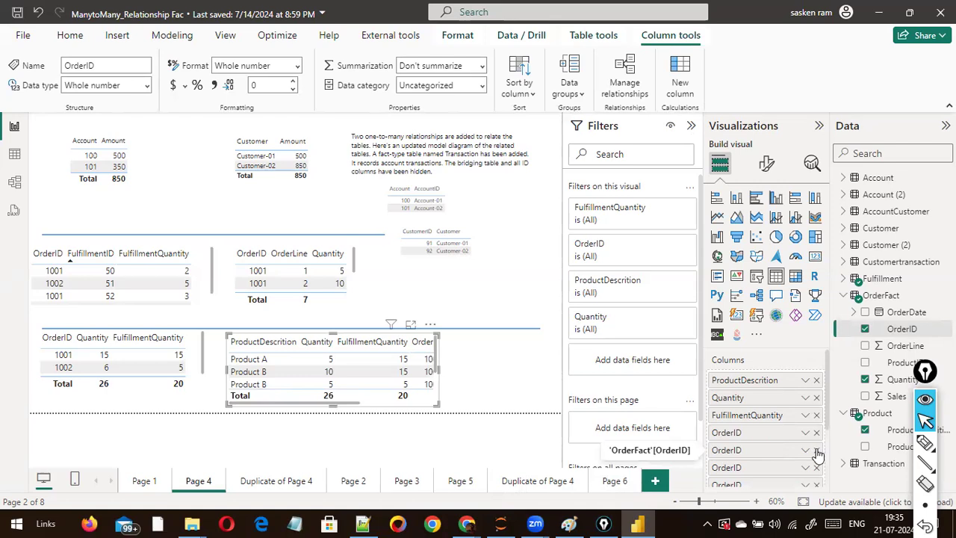
scroll(815, 454, "down", 3)
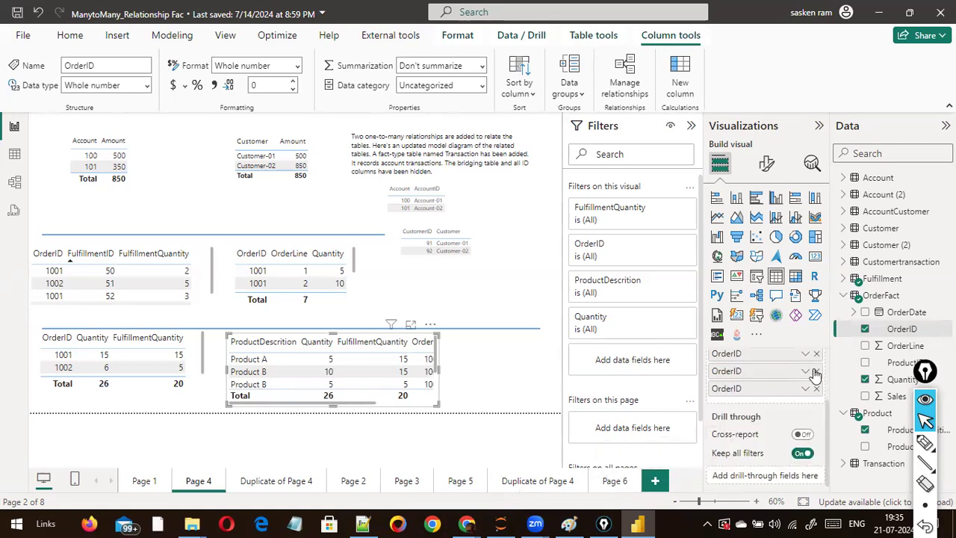
left_click(816, 388)
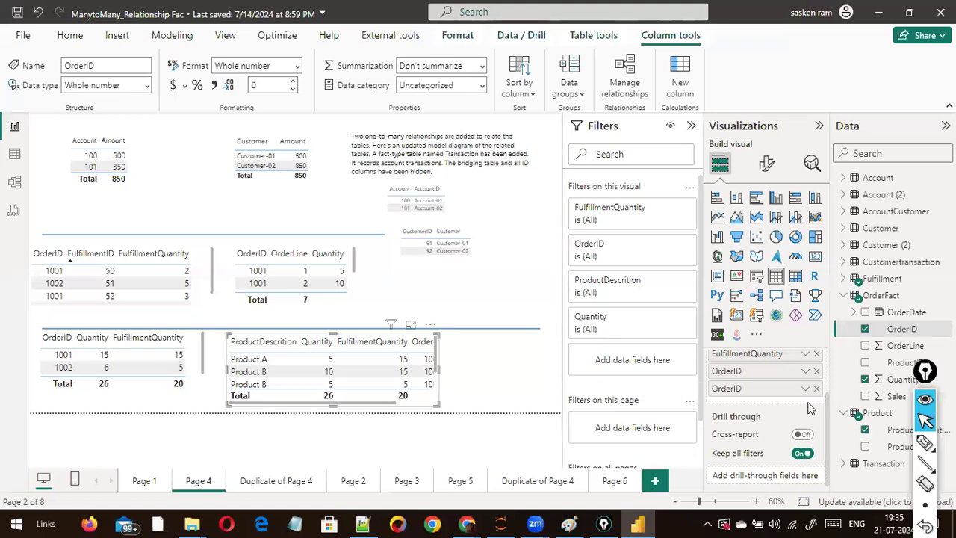
scroll(811, 396, "up", 2)
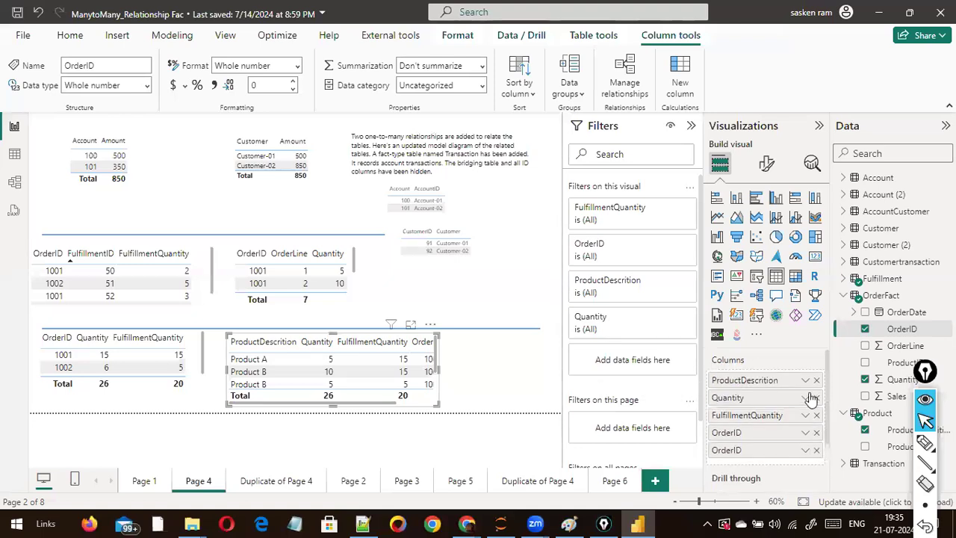
left_click(816, 449)
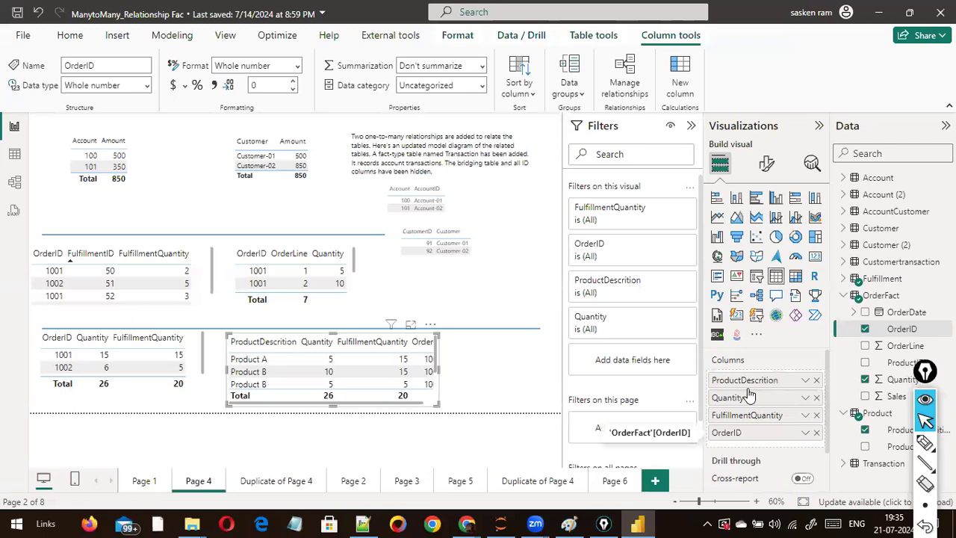
mouse_move(749, 395)
left_mouse_down()
mouse_move(754, 415)
mouse_move(755, 407)
left_mouse_up()
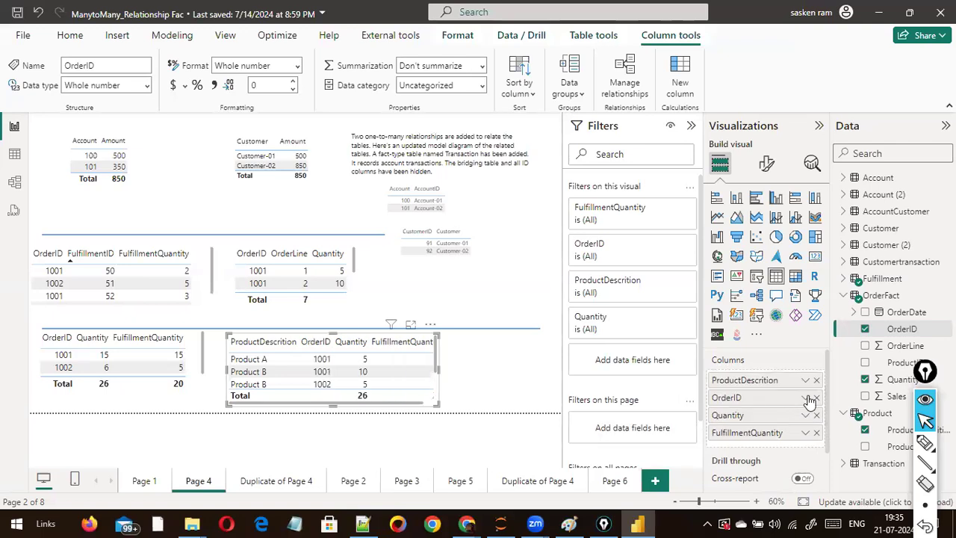
left_click(816, 380)
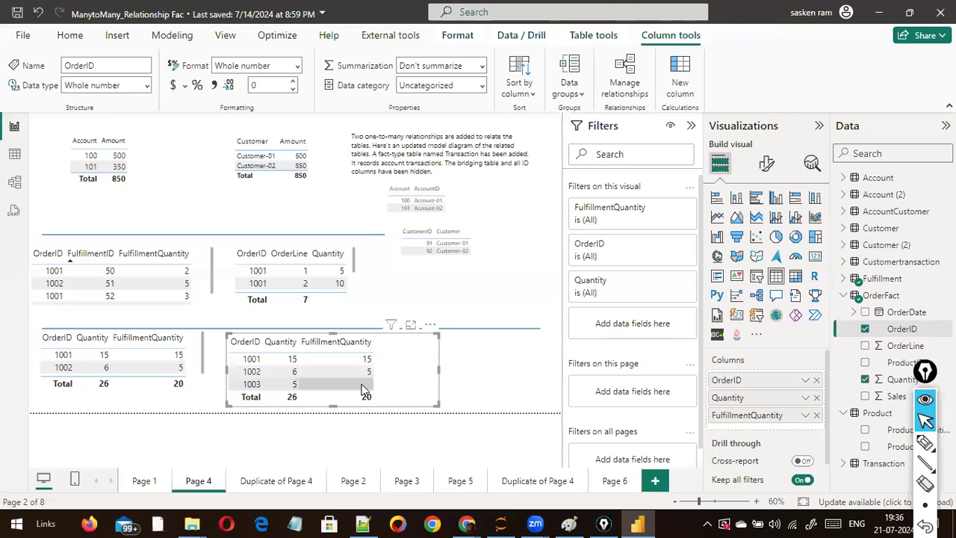
Compare the order rows of the Fulfillment and OrderFact tables in table view with the OrderID visual on Page 4.
left_click(14, 153)
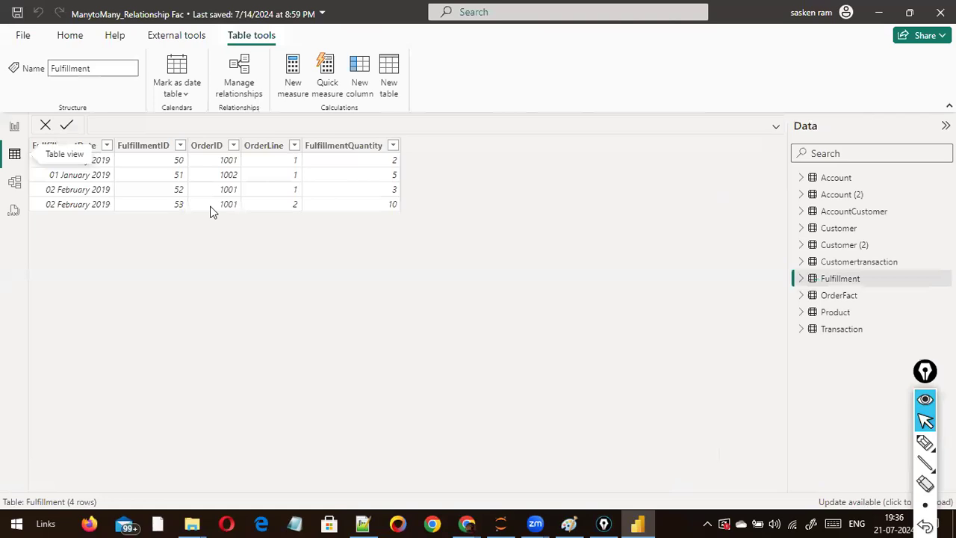
left_click(14, 126)
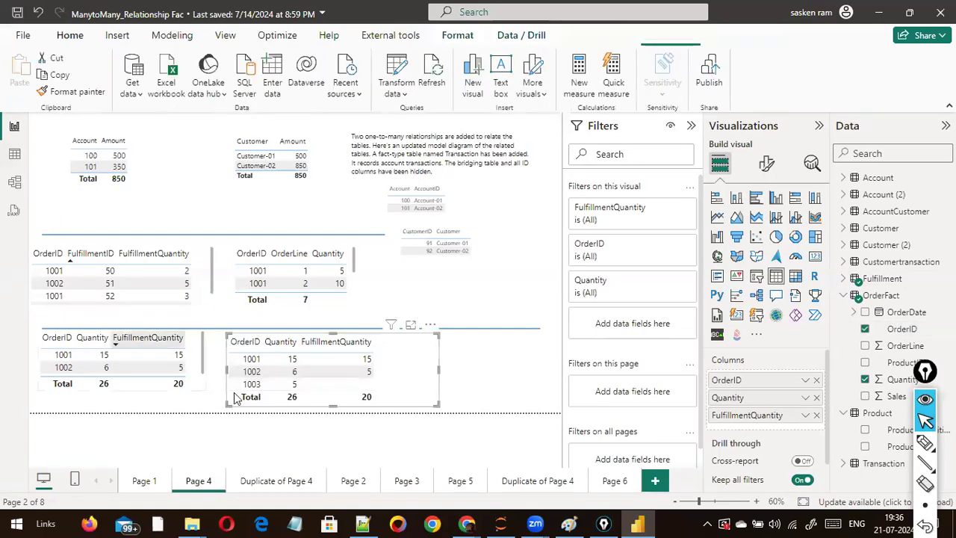
left_click(14, 153)
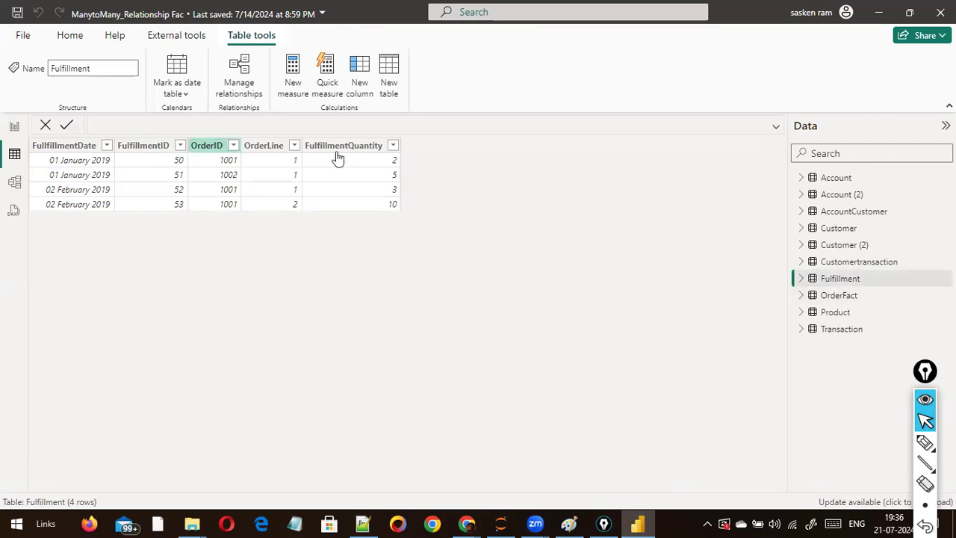
left_click(820, 285)
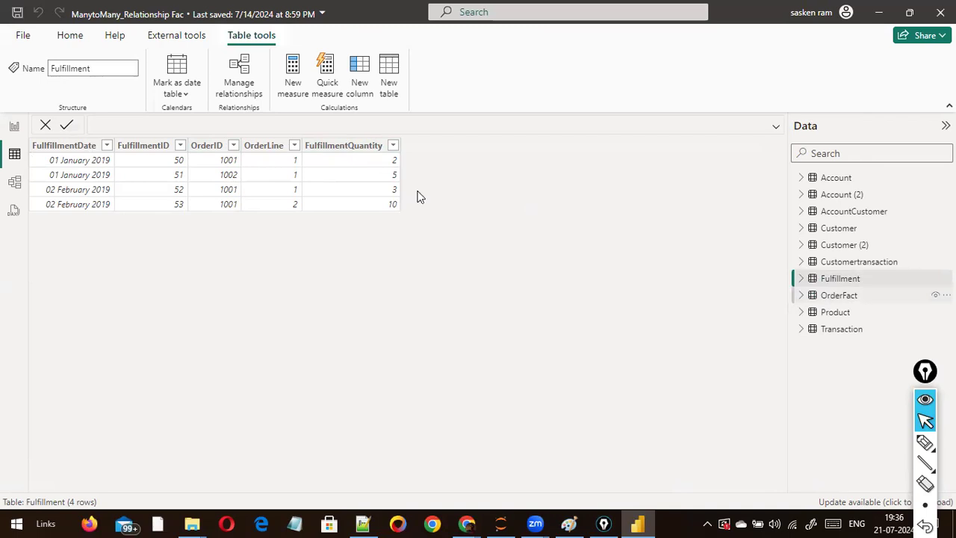
key("Down")
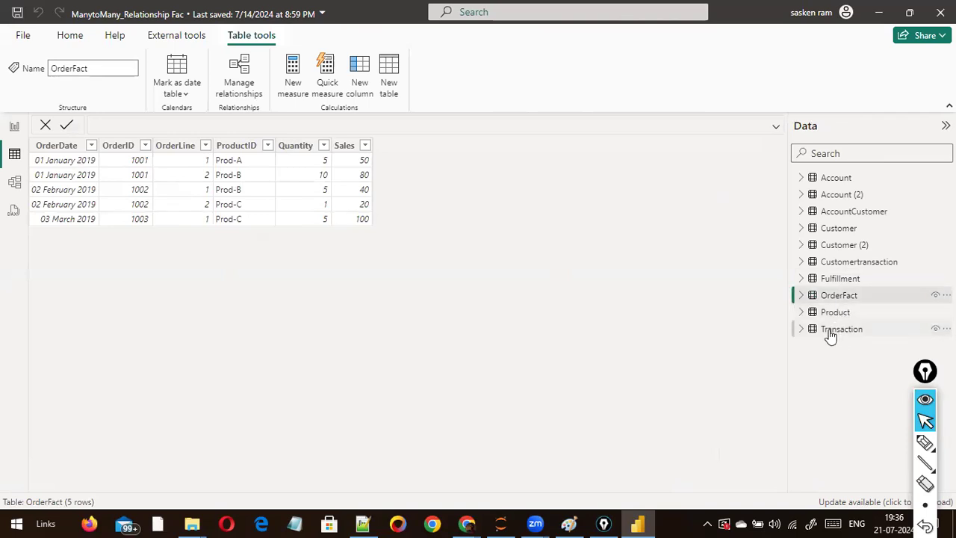
left_click(14, 127)
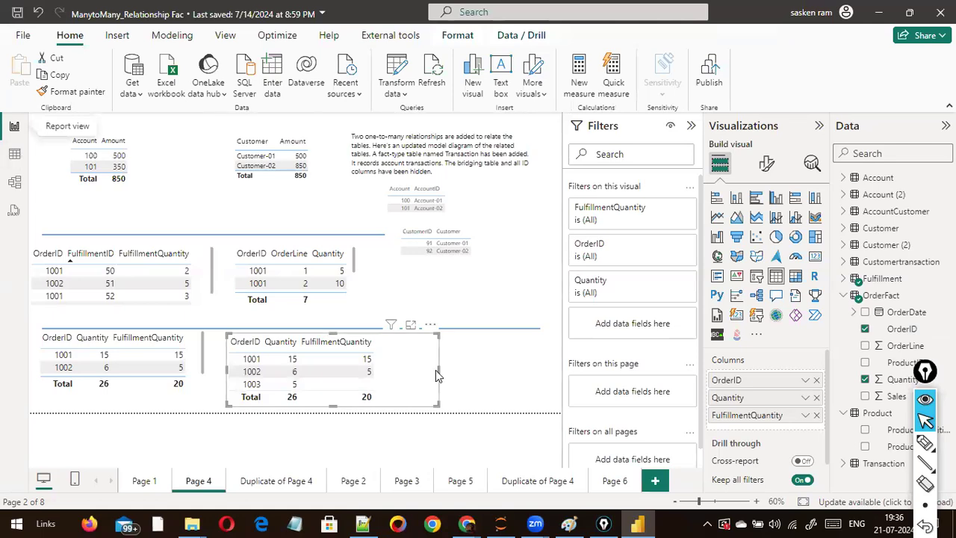
Narrow the modified OrderID table visual to fit its columns and switch to the model view of the OrderFact–Fulfillment relationship.
left_click_drag(437, 371, 409, 371)
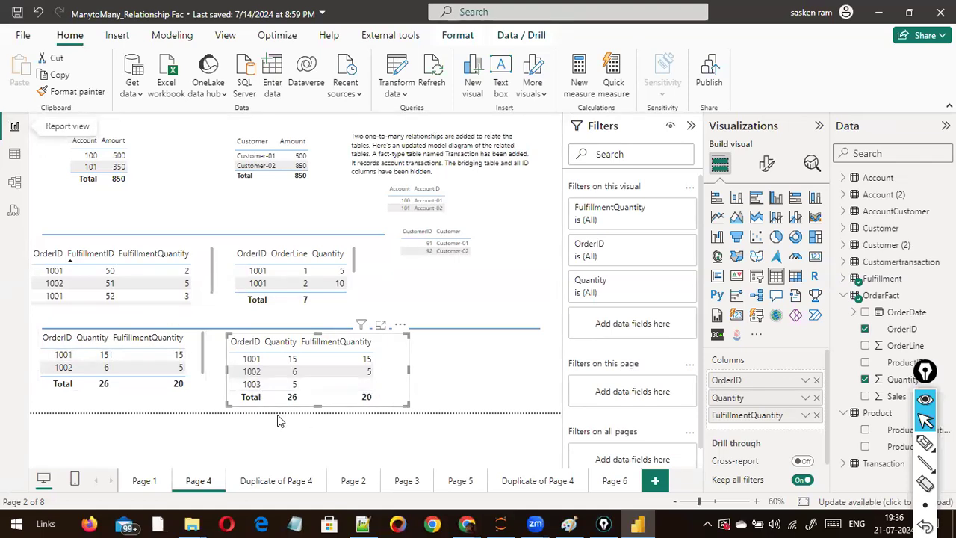
left_click(15, 183)
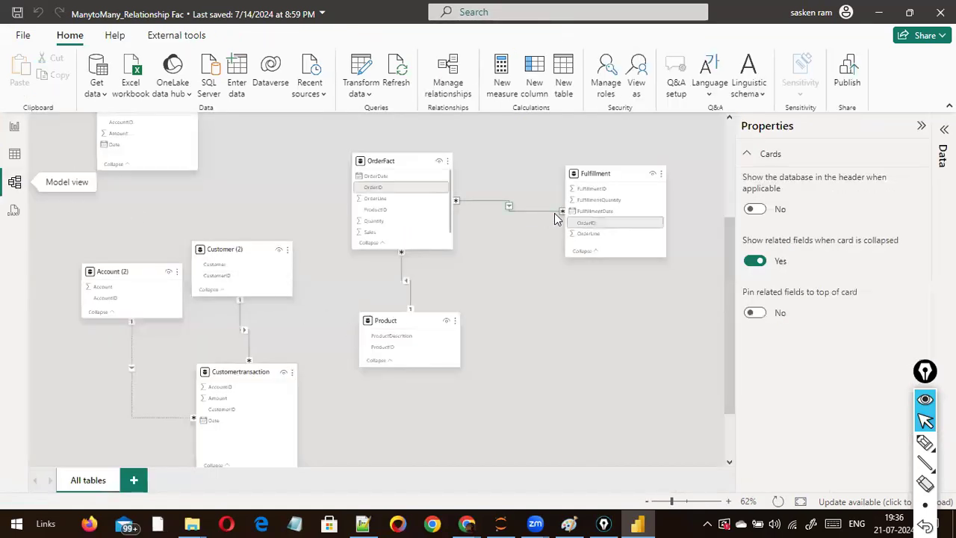